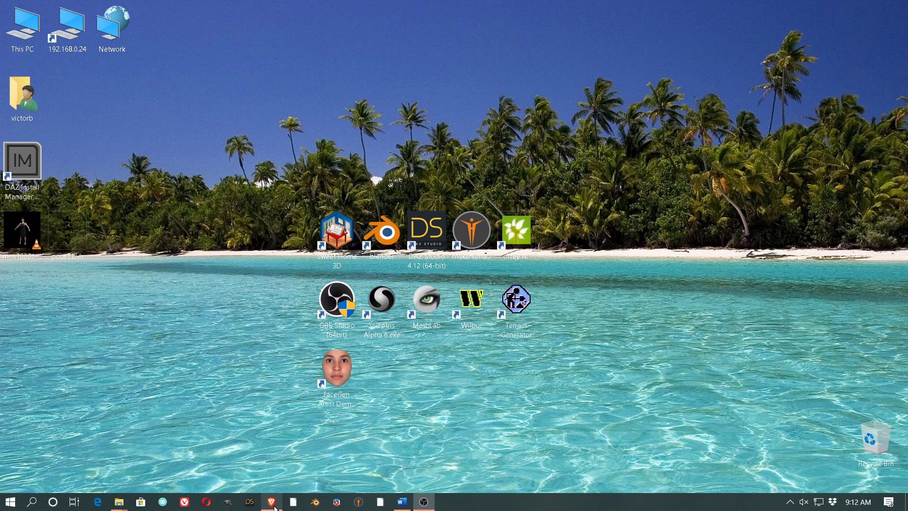
Switch to the Brave browser and view the MakeHuman plugin for Blender entry on the MakeHuman community plugins page.
{"action": "mouse_move", "coordinate": [275, 507]}
{"action": "left_click", "coordinate": [313, 447]}
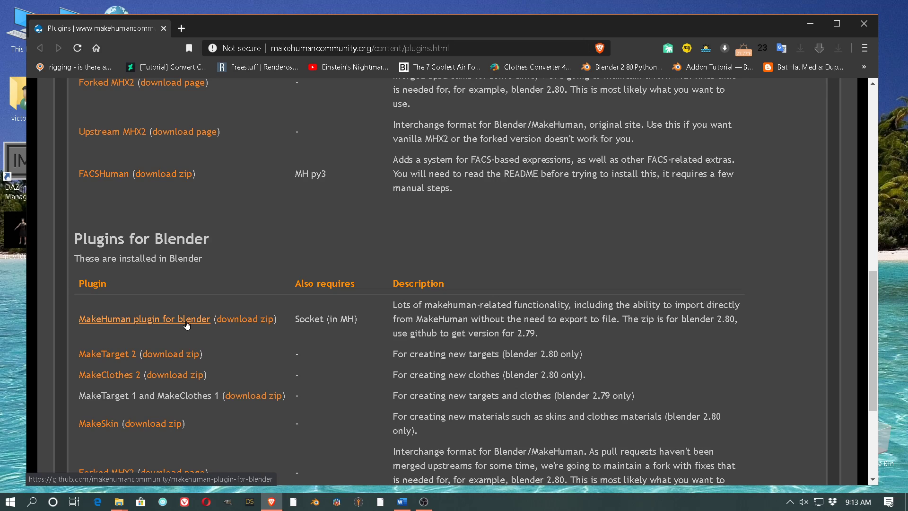
{"action": "left_click", "coordinate": [809, 23]}
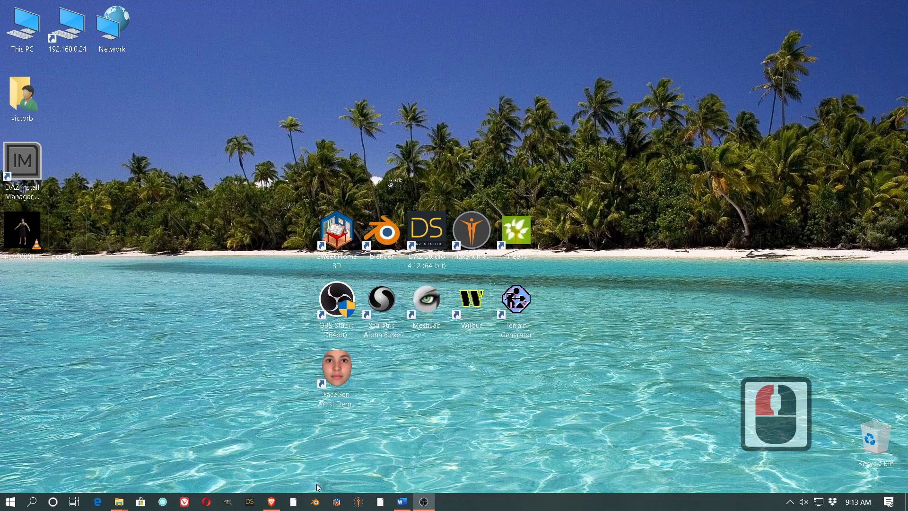
Launch Blender and open the file browser for installing an add-on from the preferences.
{"action": "double_click", "coordinate": [394, 236]}
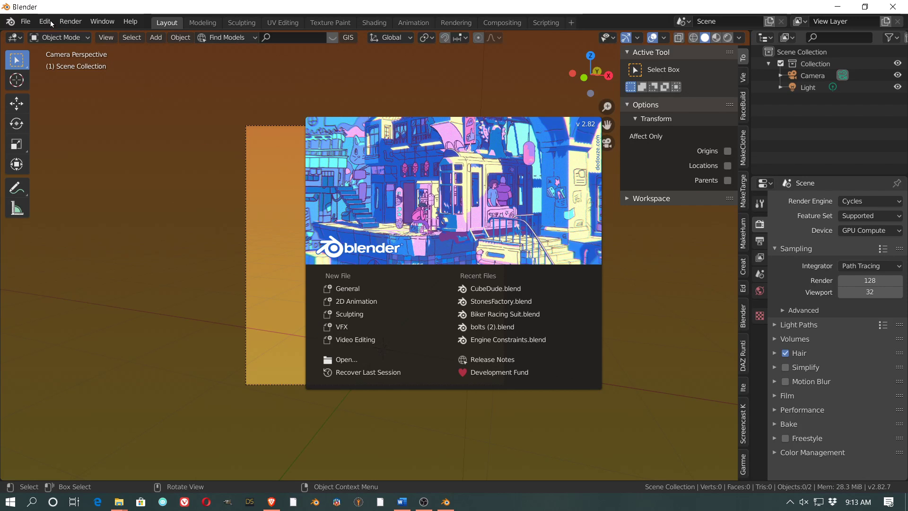
{"action": "left_click", "coordinate": [46, 23]}
{"action": "left_click", "coordinate": [46, 22]}
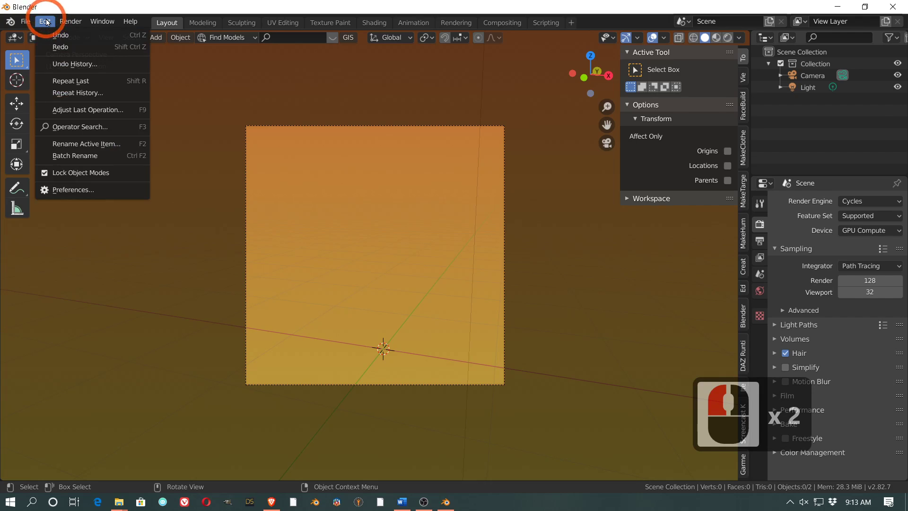
{"action": "left_click", "coordinate": [73, 190]}
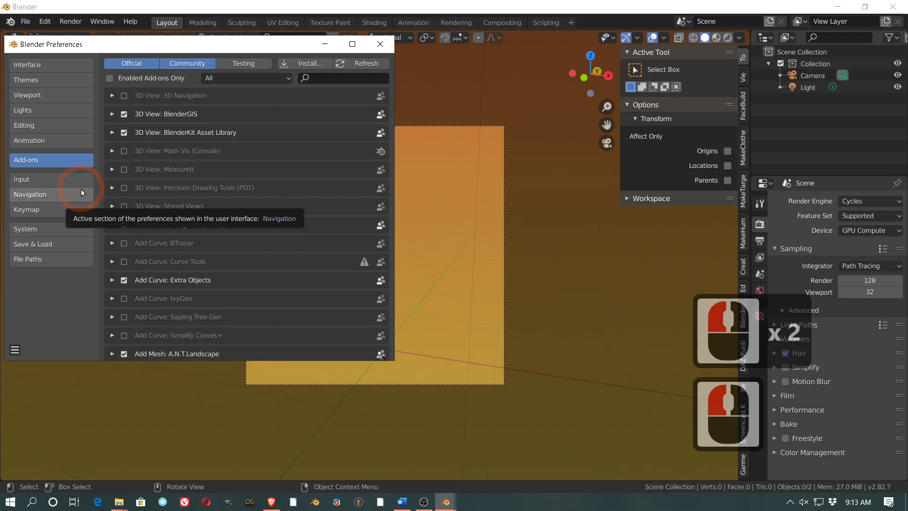
{"action": "left_click", "coordinate": [309, 63]}
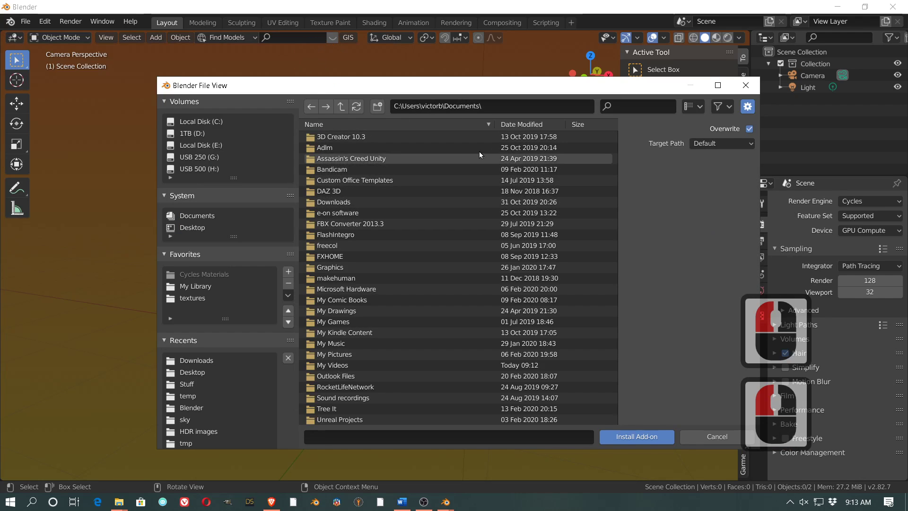
Install the add-on file makehuman-plugin-for-blender-latest.zip from the user's Downloads folder.
{"action": "left_click", "coordinate": [340, 107]}
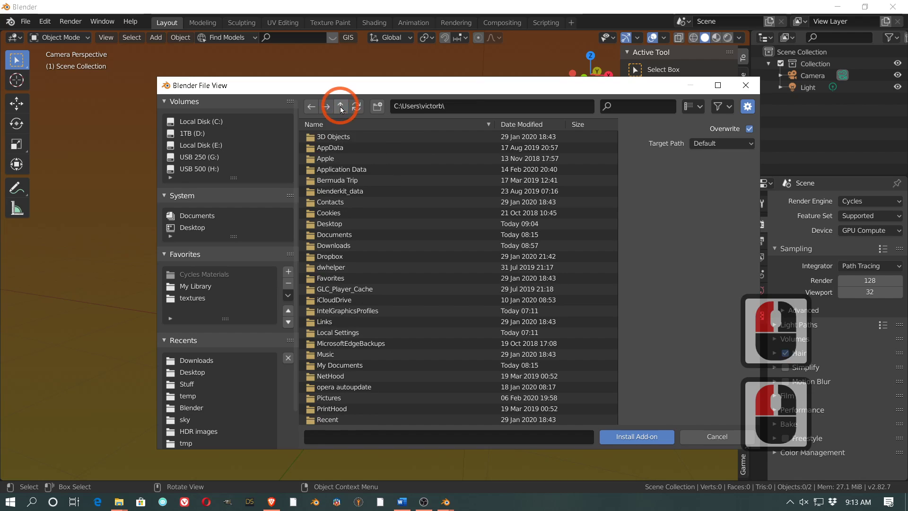
{"action": "scroll", "coordinate": [463, 194], "scroll_direction": "down", "scroll_amount": 6}
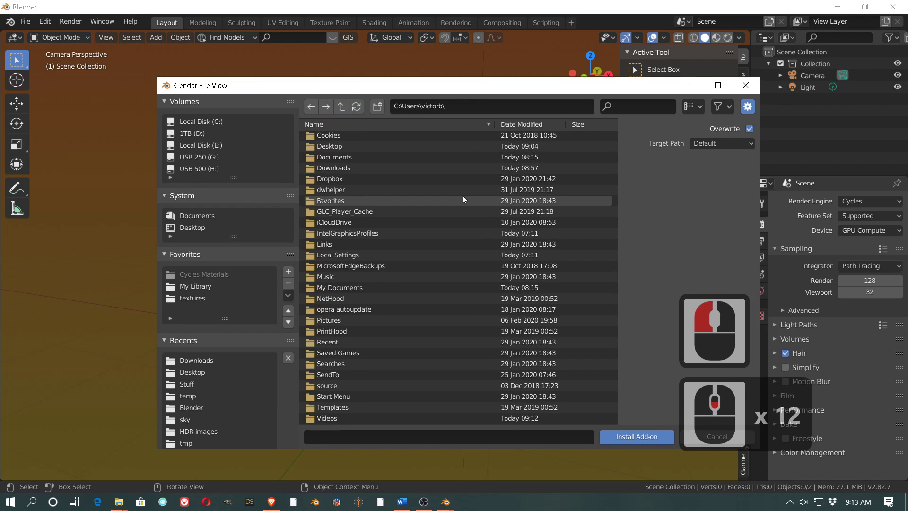
{"action": "scroll", "coordinate": [463, 196], "scroll_direction": "up", "scroll_amount": 3}
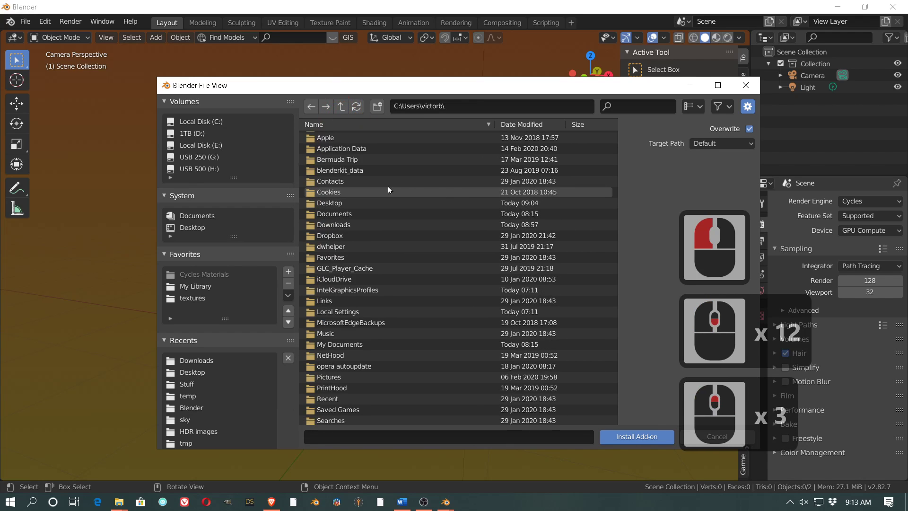
{"action": "double_click", "coordinate": [346, 217]}
{"action": "scroll", "coordinate": [428, 195], "scroll_direction": "down", "scroll_amount": 13}
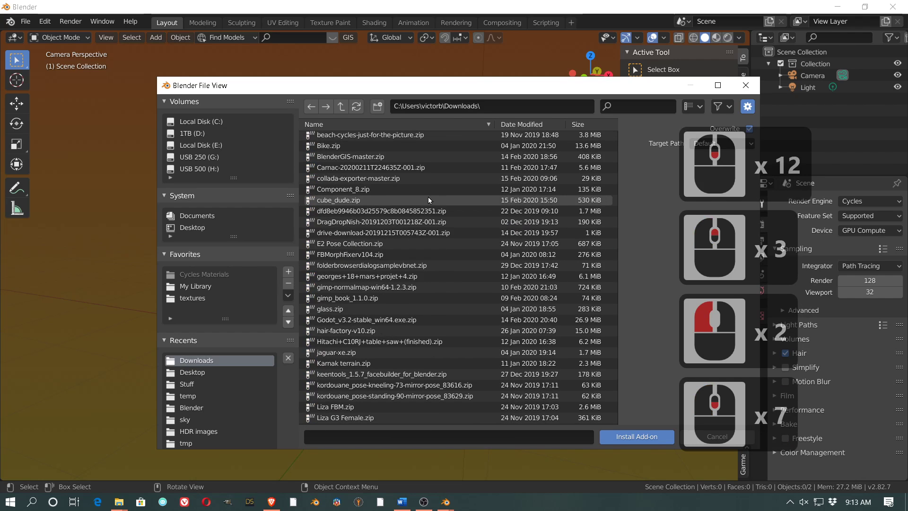
{"action": "scroll", "coordinate": [428, 193], "scroll_direction": "down", "scroll_amount": 1}
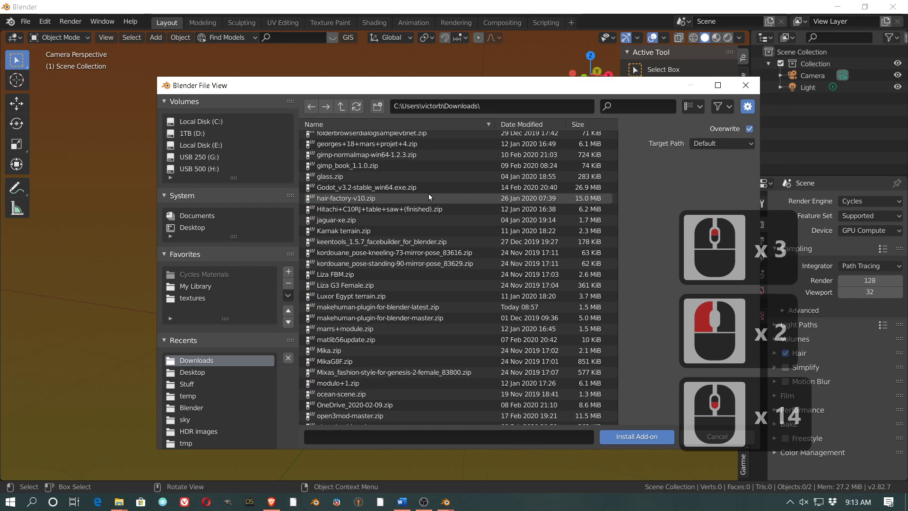
{"action": "left_click", "coordinate": [424, 308]}
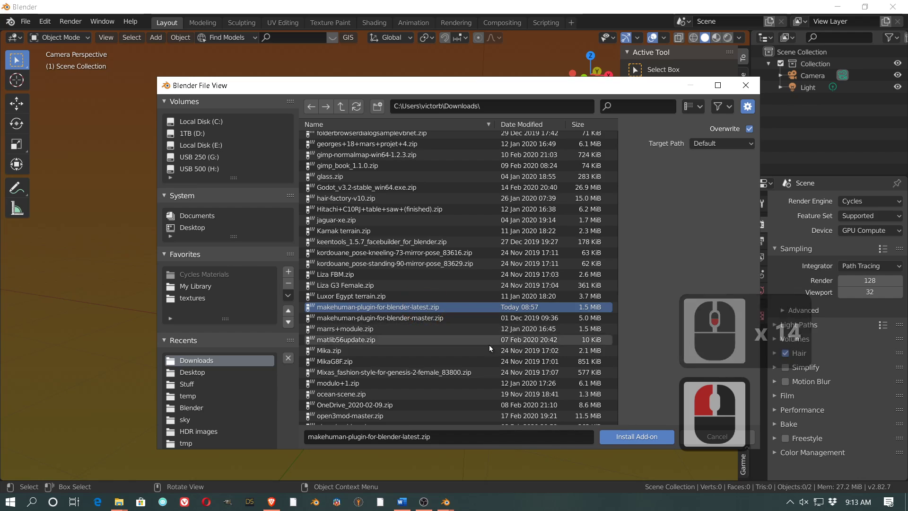
{"action": "left_click", "coordinate": [633, 437]}
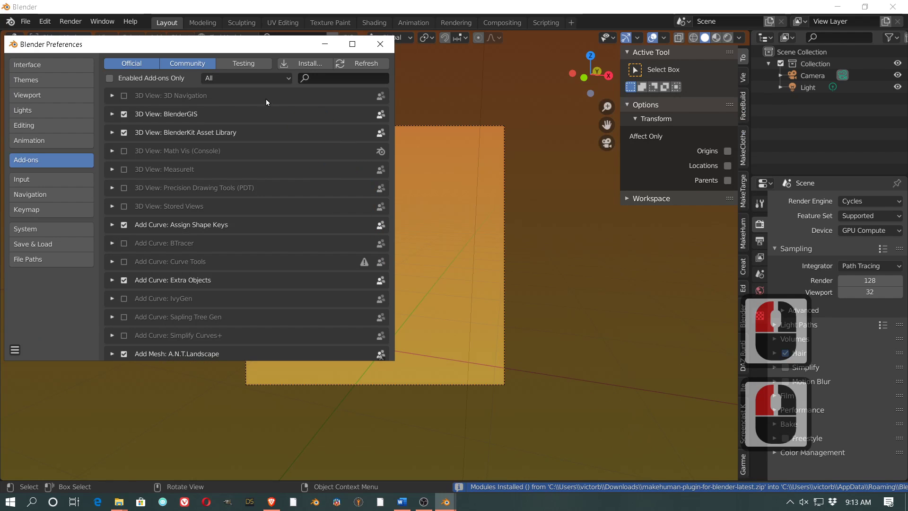
Close the preferences and show the MakeHuman tools in the 3D viewport's sidebar.
{"action": "left_click", "coordinate": [381, 44]}
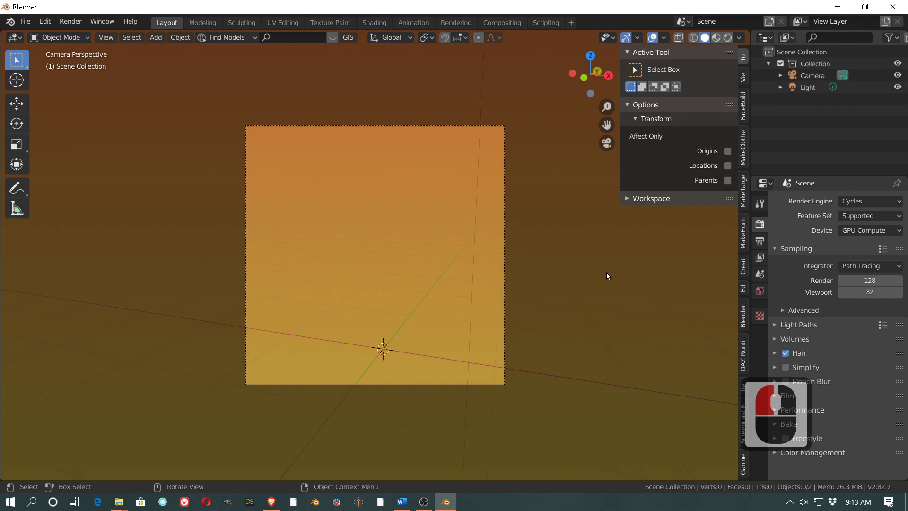
{"action": "left_click", "coordinate": [743, 233]}
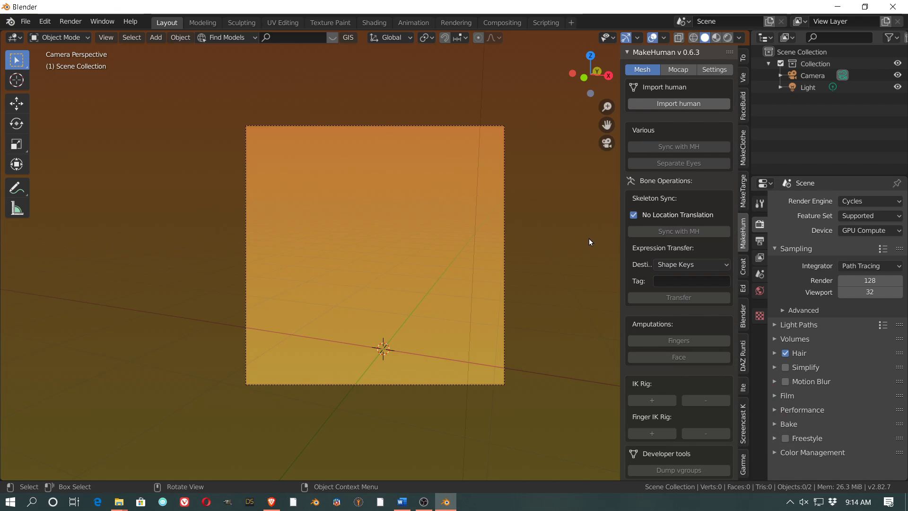
Toggle the 3D viewport's sidebar and toolbar off and on again.
{"action": "key", "text": "t"}
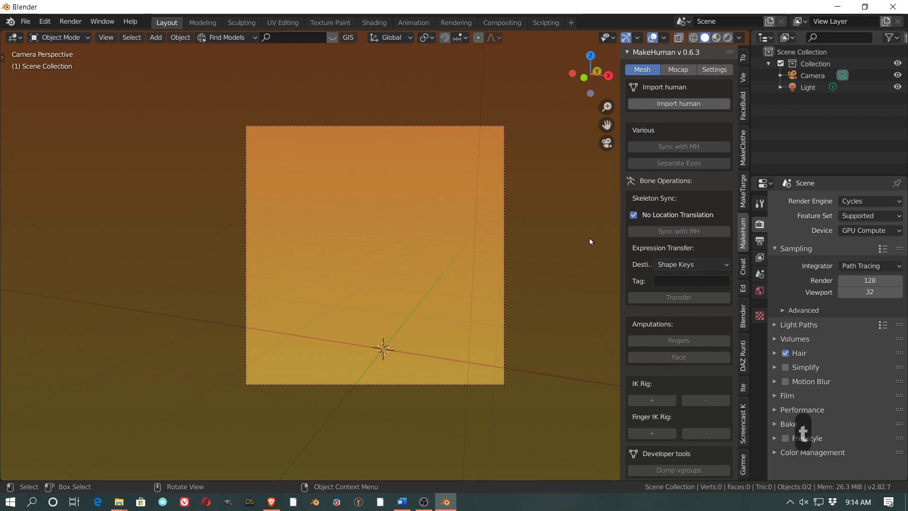
{"action": "key", "text": "n"}
{"action": "key", "text": "n"}
{"action": "key", "text": "n"}
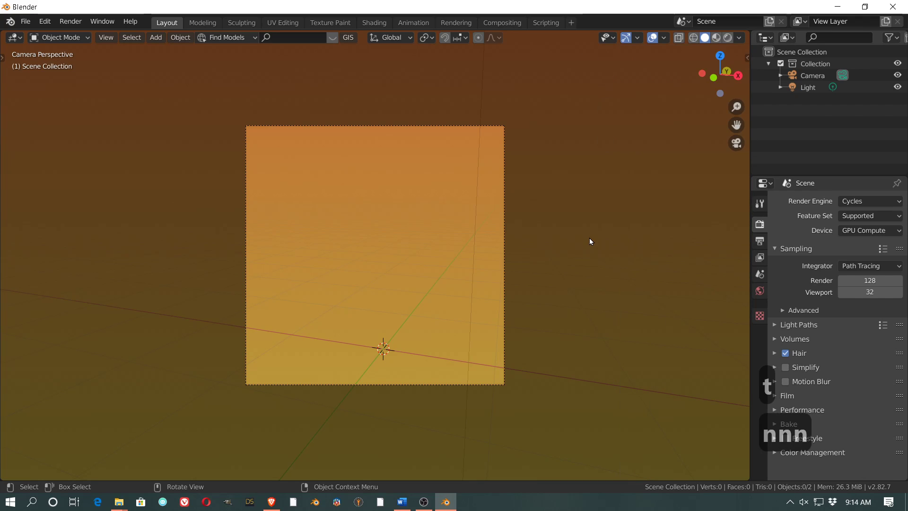
{"action": "key", "text": "n"}
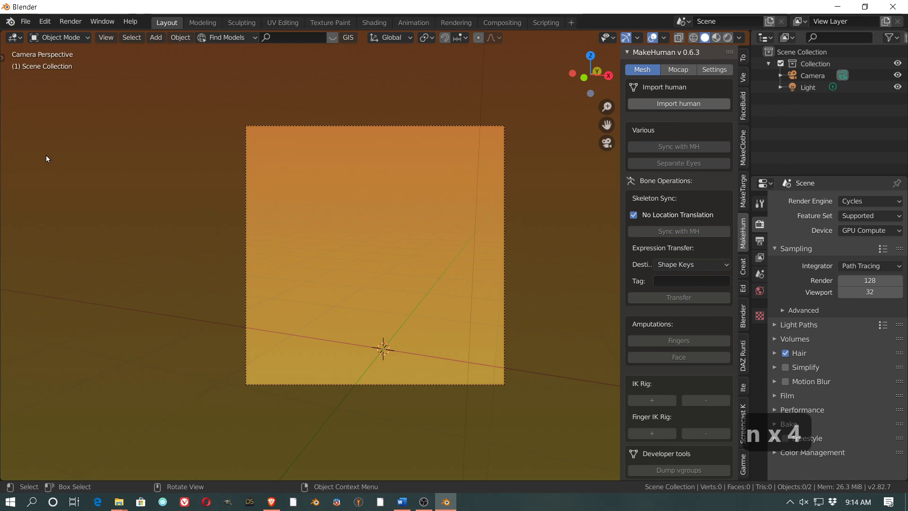
{"action": "key", "text": "t"}
{"action": "key", "text": "t"}
{"action": "key", "text": "t"}
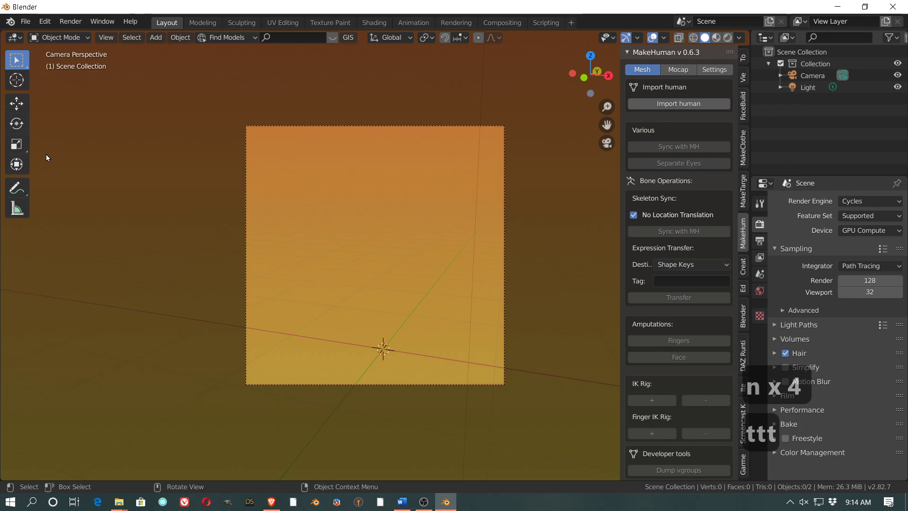
{"action": "key", "text": "t"}
{"action": "key", "text": "t"}
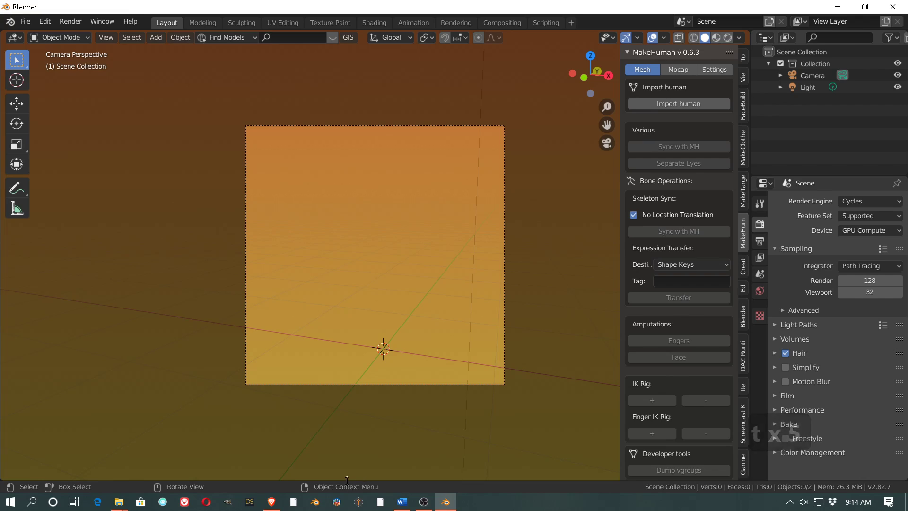
Switch to MakeHuman and make the default figure fully female with an age of 21.
{"action": "left_click", "coordinate": [450, 261]}
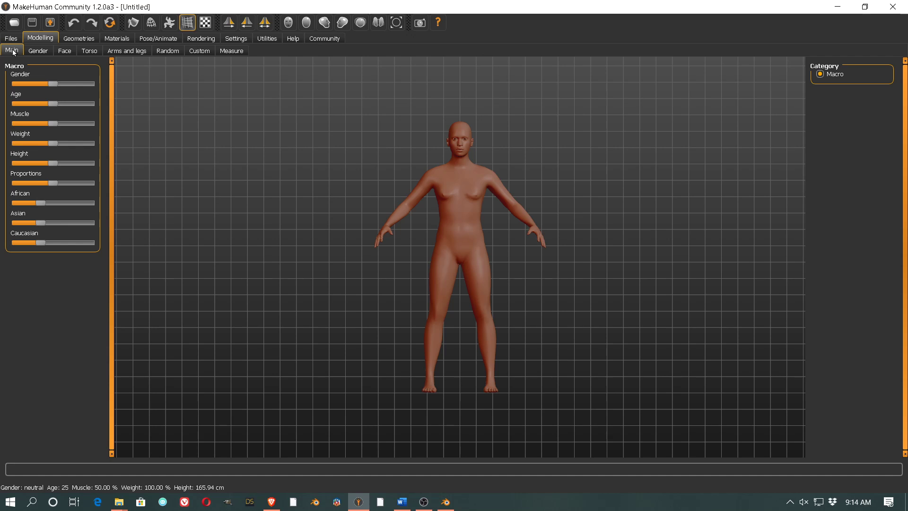
{"action": "left_click_drag", "start_coordinate": [51, 83], "coordinate": [47, 104]}
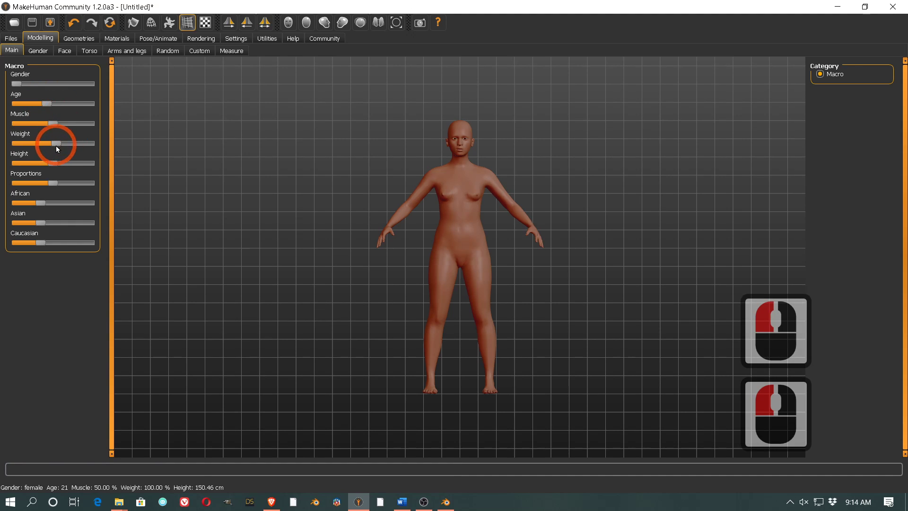
Increase the figure's breast size and firmness, and reduce the horizontal distance between the breasts.
{"action": "left_click", "coordinate": [38, 50]}
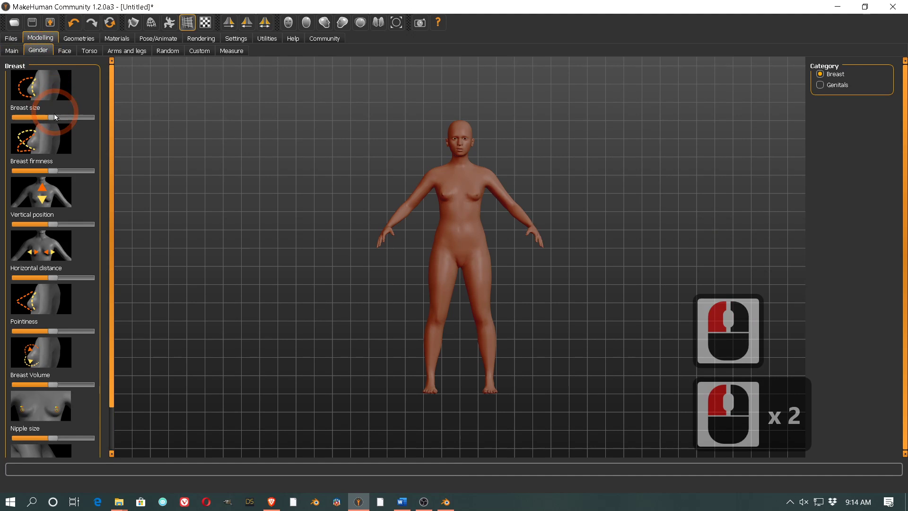
{"action": "left_click_drag", "start_coordinate": [51, 117], "coordinate": [74, 122]}
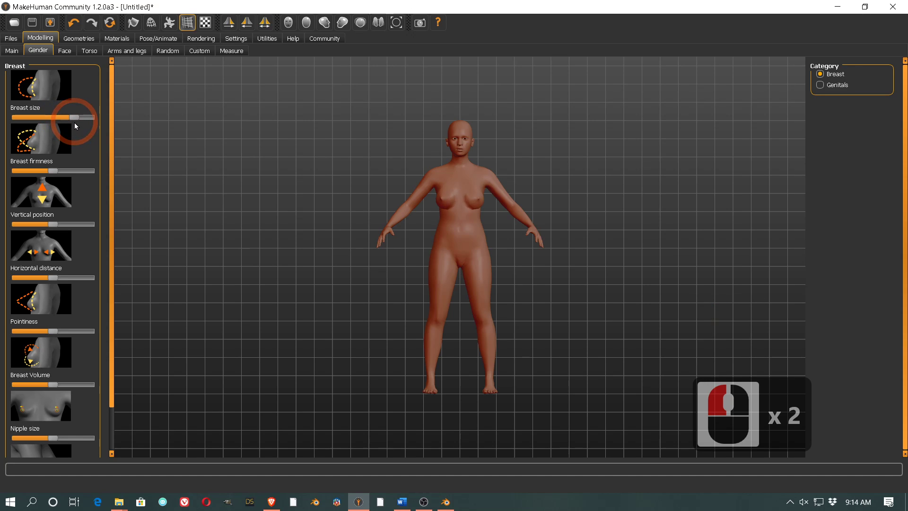
{"action": "left_click", "coordinate": [55, 171]}
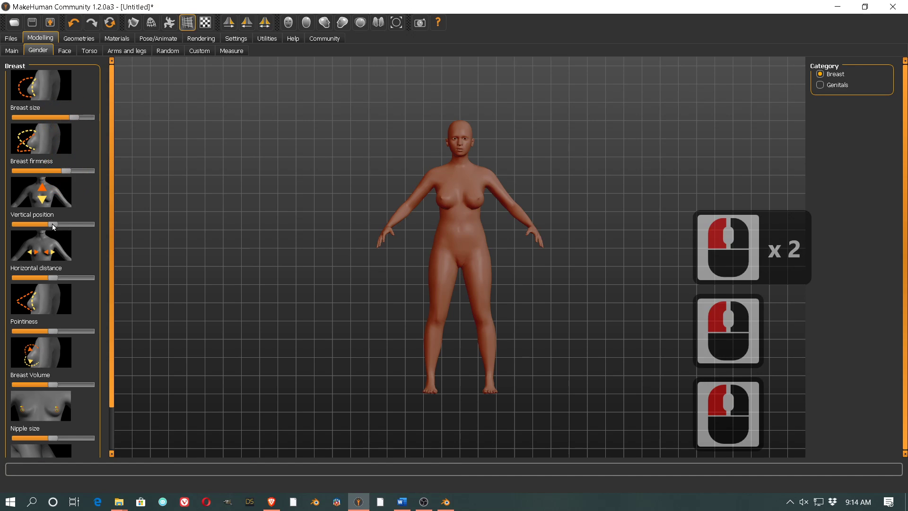
{"action": "left_click", "coordinate": [52, 277]}
{"action": "left_click_drag", "start_coordinate": [52, 278], "coordinate": [41, 277]}
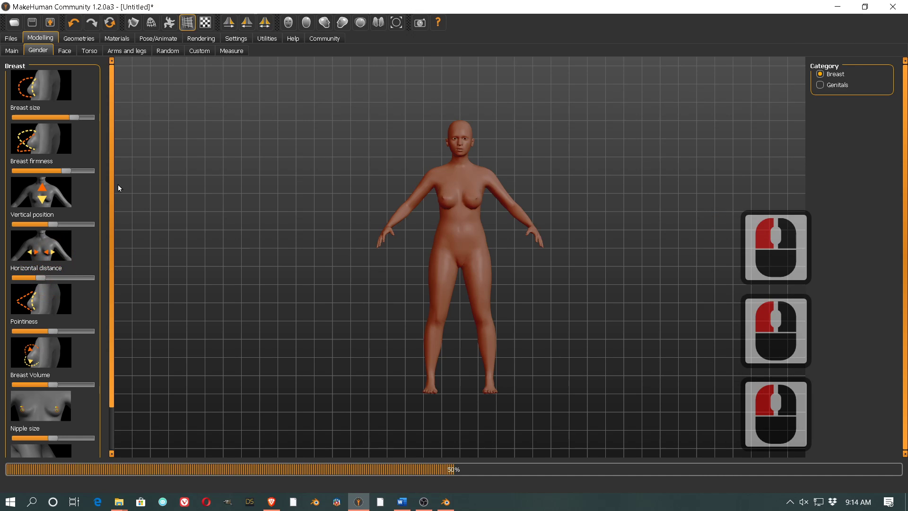
Slightly lower the Head fat and Age values of the figure's head shape.
{"action": "left_click", "coordinate": [65, 51]}
{"action": "left_click", "coordinate": [292, 143]}
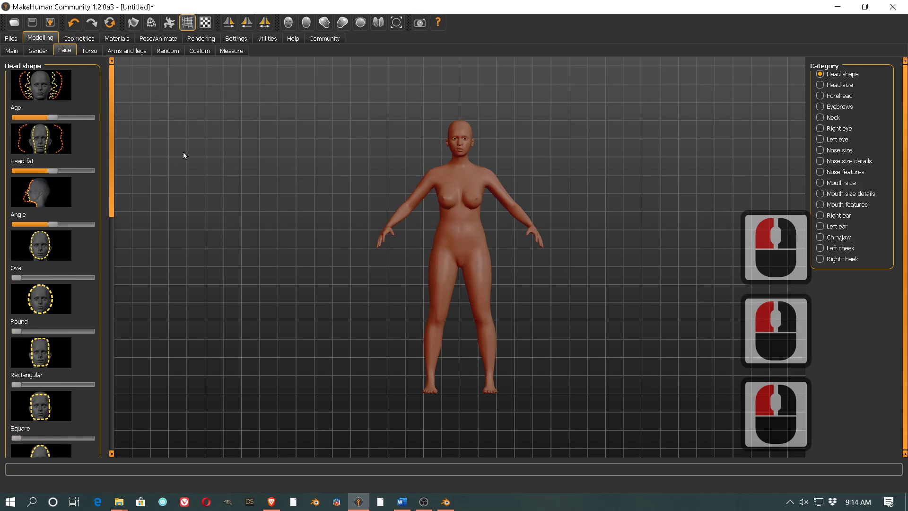
{"action": "scroll", "coordinate": [467, 141], "scroll_direction": "up", "scroll_amount": 11}
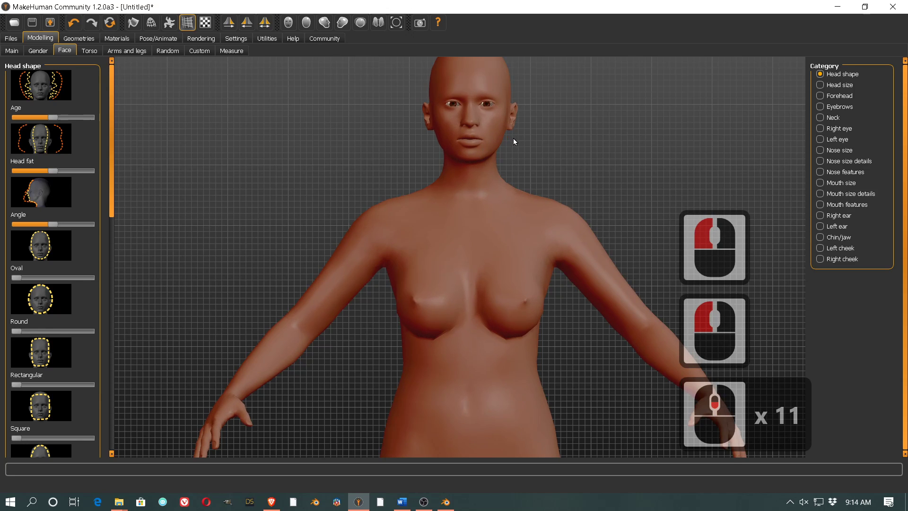
{"action": "middle_click", "coordinate": [515, 154]}
{"action": "scroll", "coordinate": [517, 153], "scroll_direction": "up", "scroll_amount": 7}
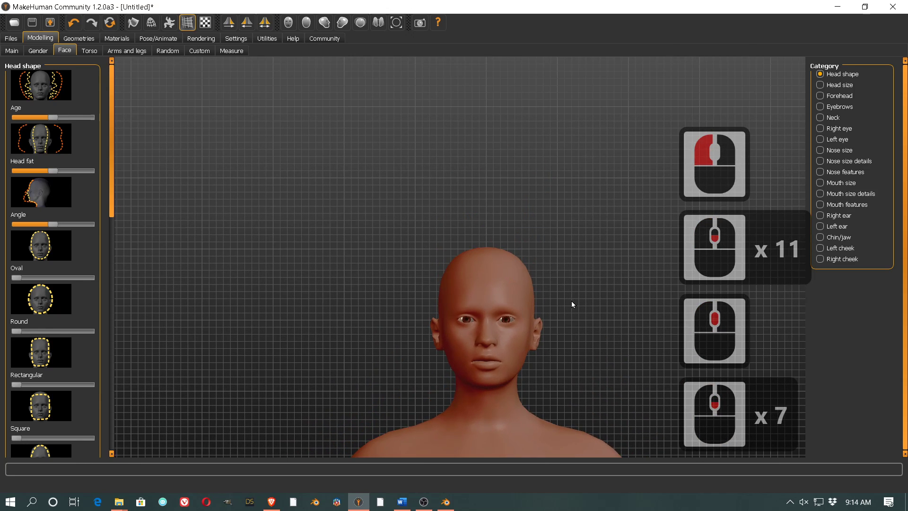
{"action": "middle_click", "coordinate": [560, 277]}
{"action": "scroll", "coordinate": [541, 260], "scroll_direction": "up", "scroll_amount": 2}
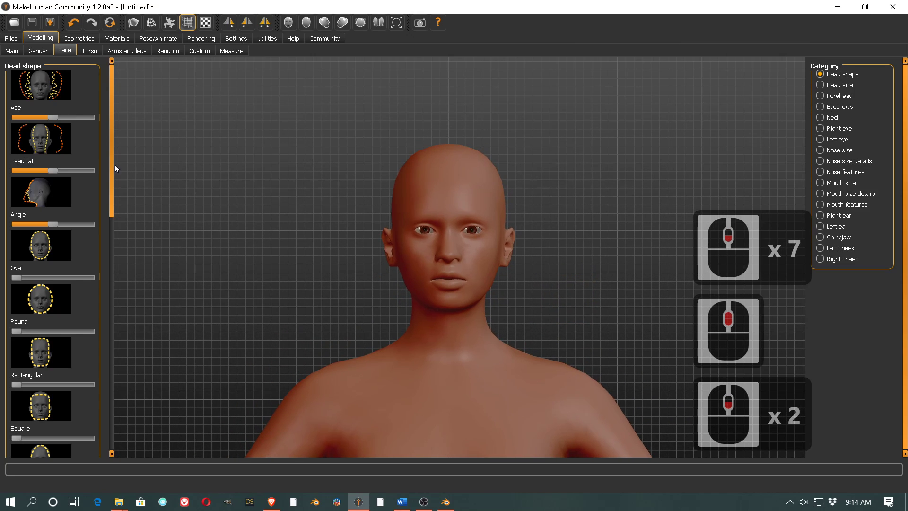
{"action": "left_click_drag", "start_coordinate": [50, 171], "coordinate": [40, 174]}
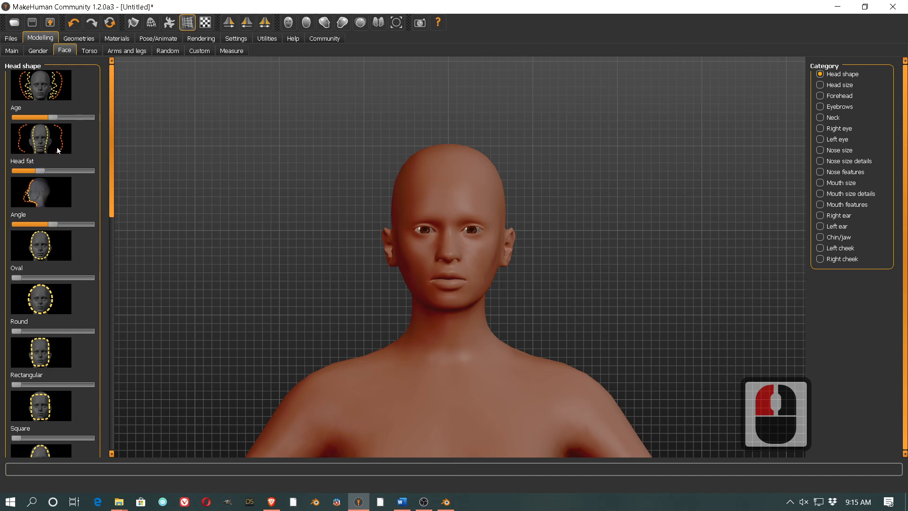
{"action": "left_click", "coordinate": [52, 118]}
{"action": "left_click", "coordinate": [45, 118]}
Dress the figure in the Elvs mini halterdress from the clothes library.
{"action": "left_click", "coordinate": [82, 39]}
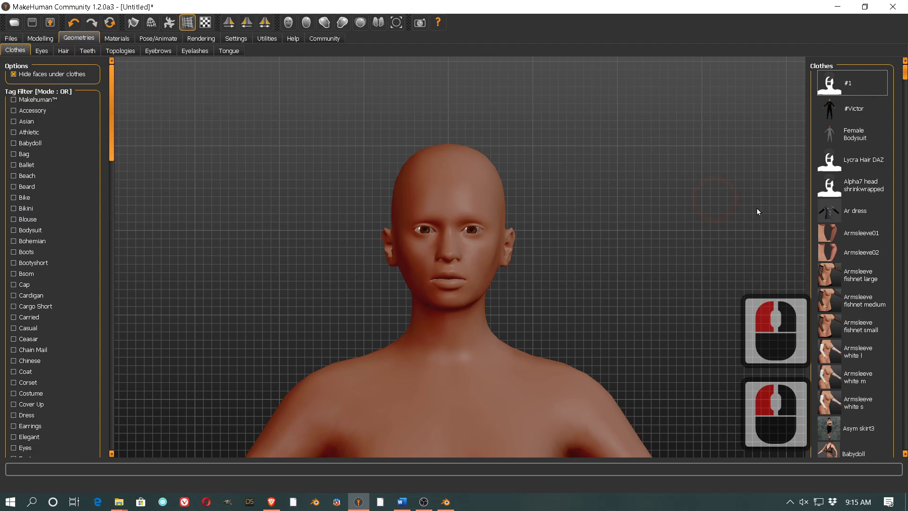
{"action": "left_click", "coordinate": [847, 218]}
{"action": "scroll", "coordinate": [846, 218], "scroll_direction": "up", "scroll_amount": 4}
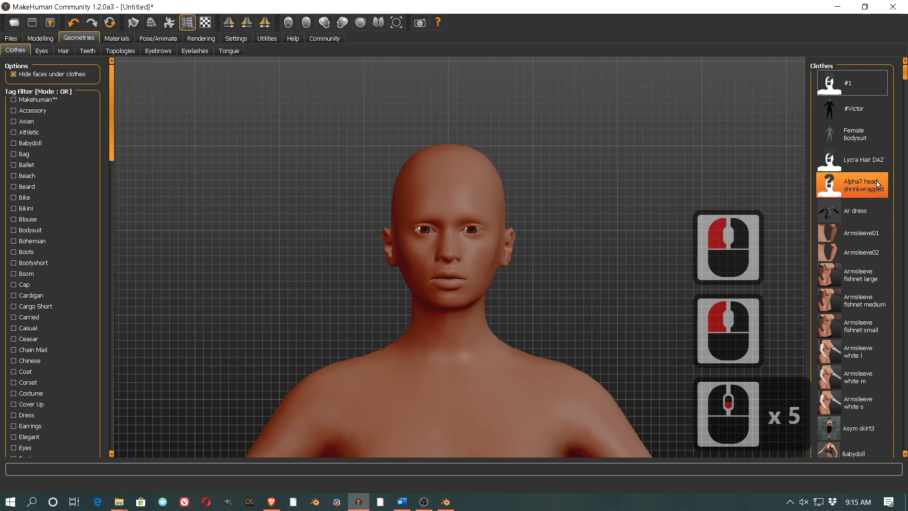
{"action": "left_click", "coordinate": [905, 77]}
{"action": "left_click_drag", "start_coordinate": [906, 80], "coordinate": [904, 170]}
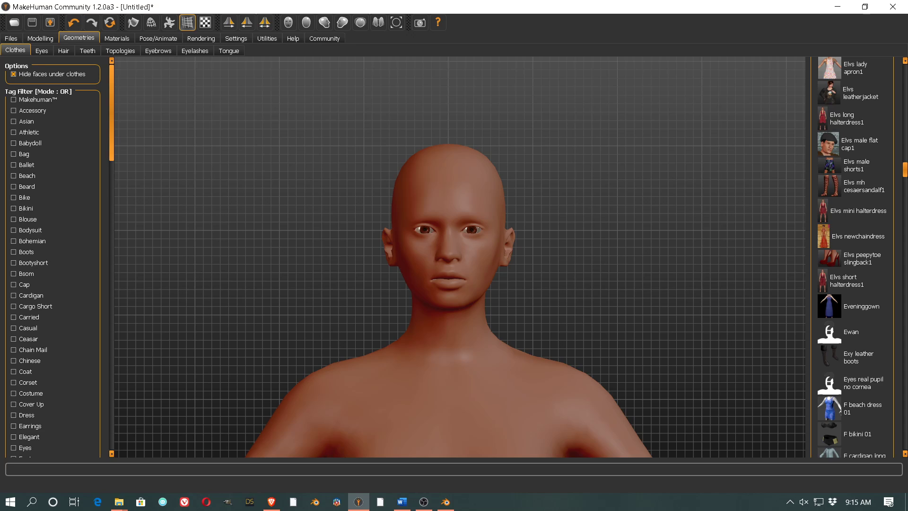
{"action": "double_click", "coordinate": [858, 211]}
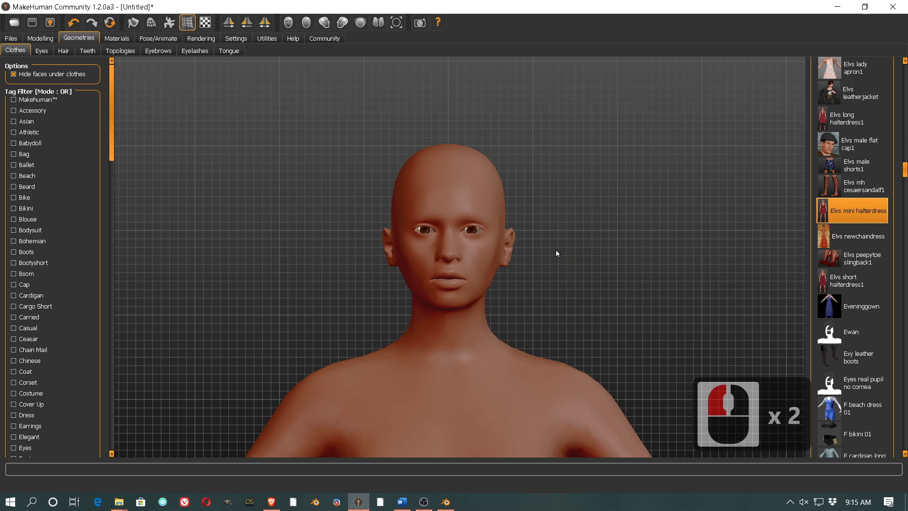
{"action": "scroll", "coordinate": [555, 249], "scroll_direction": "down", "scroll_amount": 8}
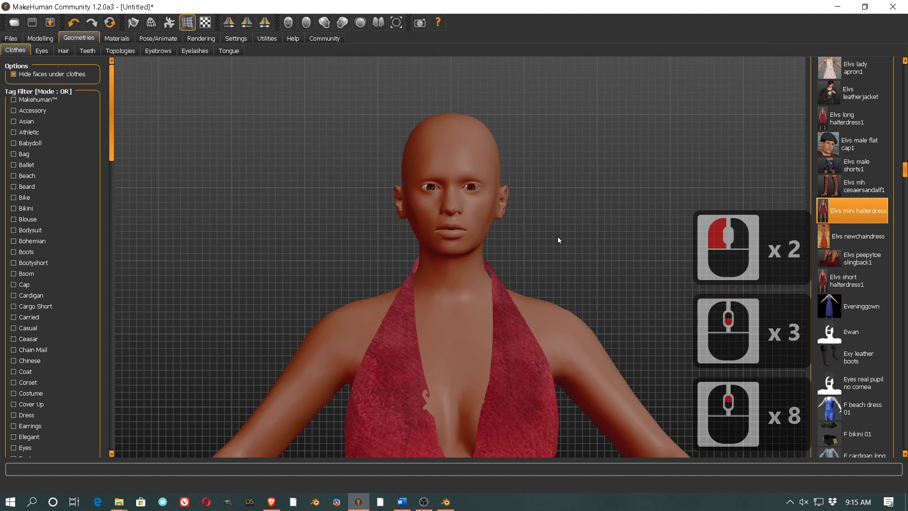
{"action": "scroll", "coordinate": [558, 237], "scroll_direction": "down", "scroll_amount": 11}
{"action": "scroll", "coordinate": [553, 239], "scroll_direction": "up", "scroll_amount": 2}
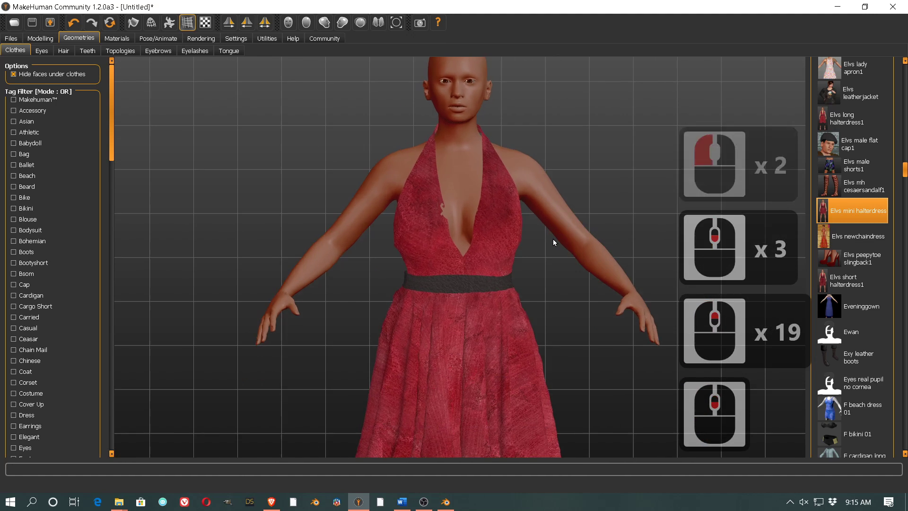
{"action": "left_click_drag", "start_coordinate": [501, 260], "coordinate": [482, 253]}
{"action": "left_click", "coordinate": [375, 238]}
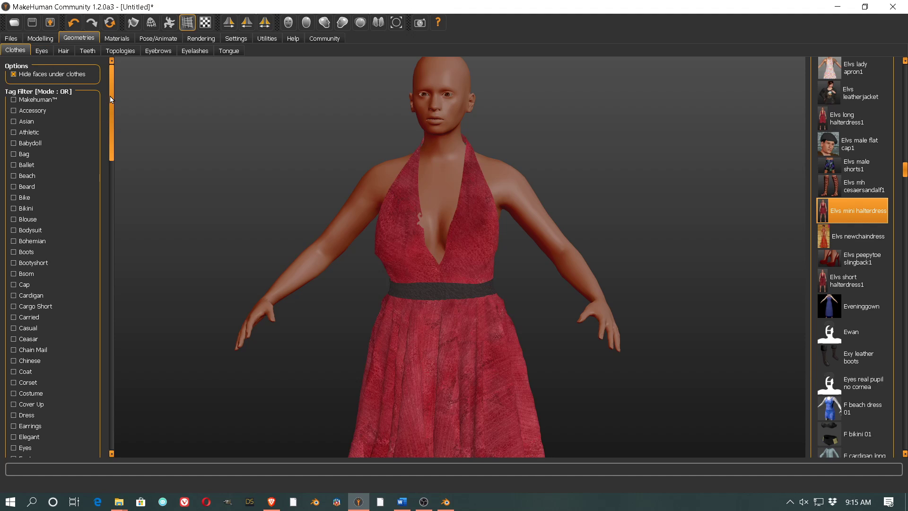
Filter the clothes library by the Shoe and Shoes tags.
{"action": "scroll", "coordinate": [46, 288], "scroll_direction": "up", "scroll_amount": 6}
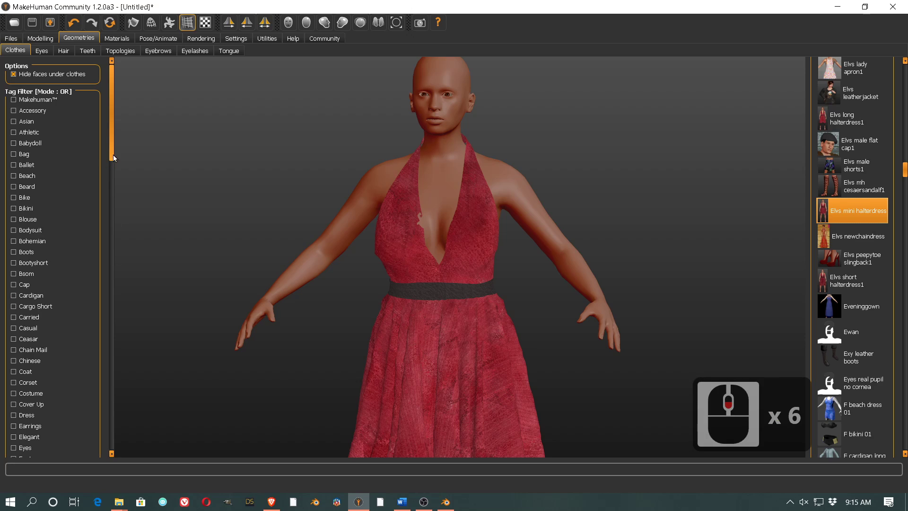
{"action": "left_click_drag", "start_coordinate": [113, 158], "coordinate": [116, 384]}
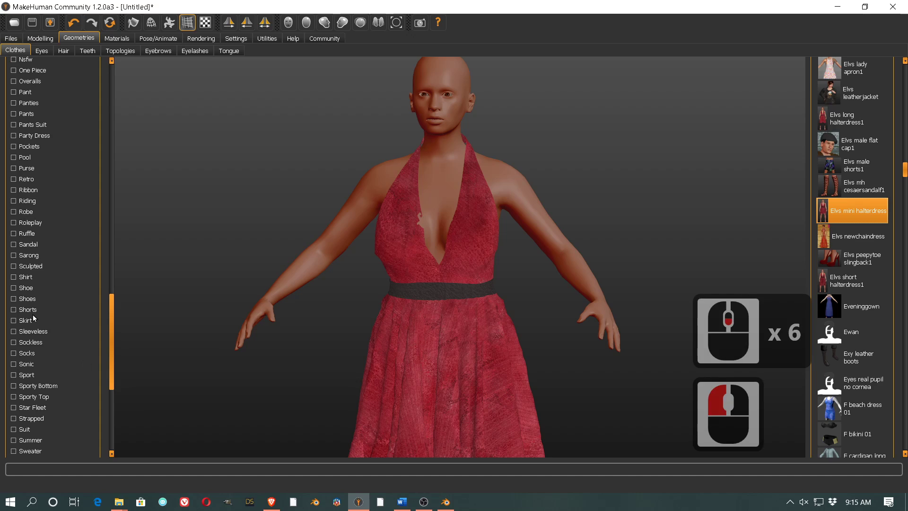
{"action": "left_click", "coordinate": [13, 298]}
{"action": "left_click", "coordinate": [13, 288]}
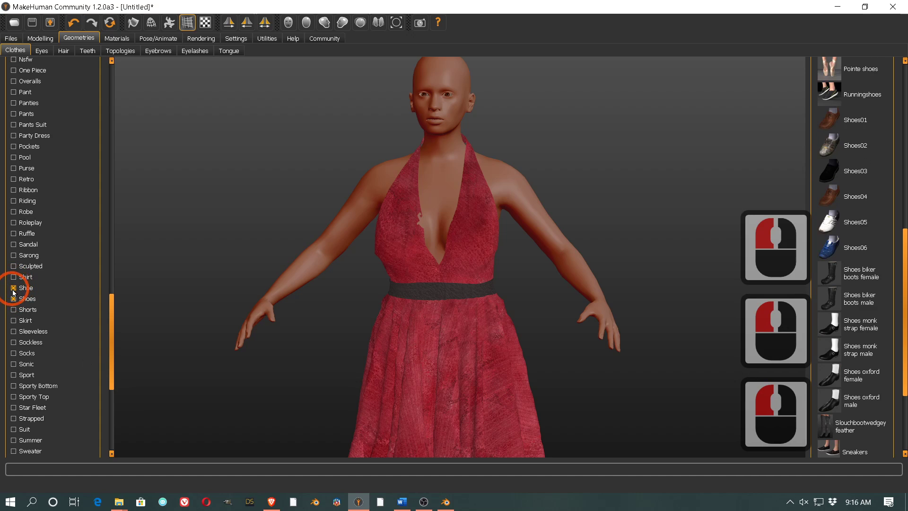
Put the Heelsandal shoes from the filtered clothes library on the figure.
{"action": "left_click", "coordinate": [712, 287]}
{"action": "left_click_drag", "start_coordinate": [904, 271], "coordinate": [904, 131]}
{"action": "double_click", "coordinate": [859, 228]}
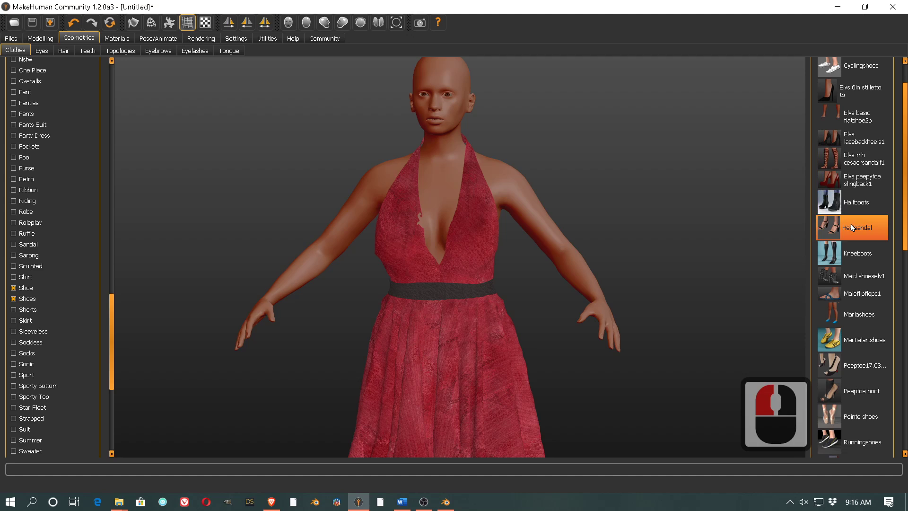
{"action": "scroll", "coordinate": [477, 272], "scroll_direction": "up", "scroll_amount": 12}
{"action": "scroll", "coordinate": [482, 271], "scroll_direction": "down", "scroll_amount": 10}
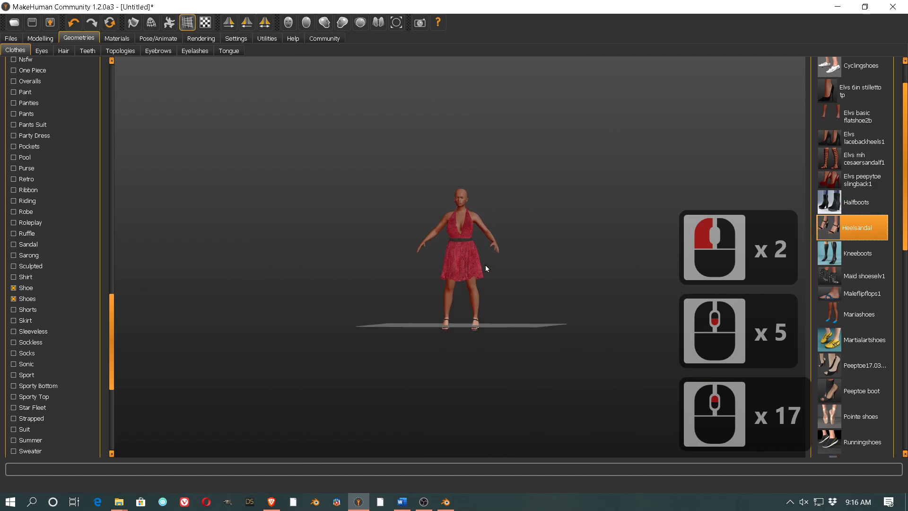
{"action": "scroll", "coordinate": [486, 266], "scroll_direction": "up", "scroll_amount": 5}
{"action": "left_click_drag", "start_coordinate": [498, 281], "coordinate": [494, 283]}
Compare the Low-poly eyes with the High-poly eyes on the figure's face, and reselect High-poly.
{"action": "left_click", "coordinate": [41, 50]}
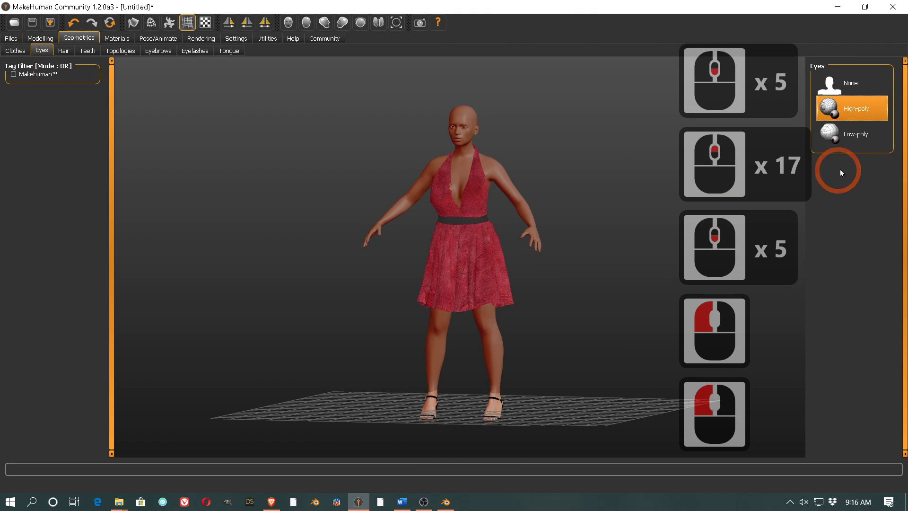
{"action": "left_click", "coordinate": [853, 109]}
{"action": "scroll", "coordinate": [477, 130], "scroll_direction": "up", "scroll_amount": 9}
{"action": "scroll", "coordinate": [470, 132], "scroll_direction": "up", "scroll_amount": 20}
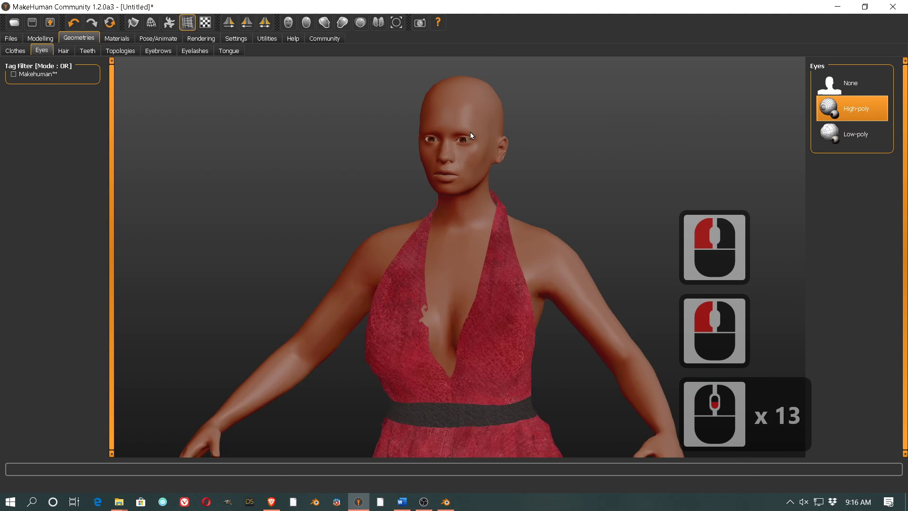
{"action": "scroll", "coordinate": [509, 326], "scroll_direction": "up", "scroll_amount": 13}
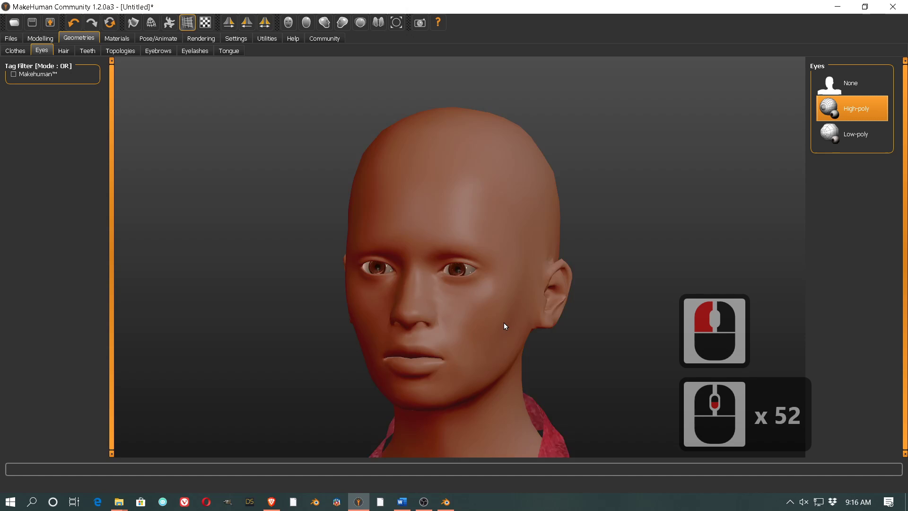
{"action": "left_click", "coordinate": [858, 141]}
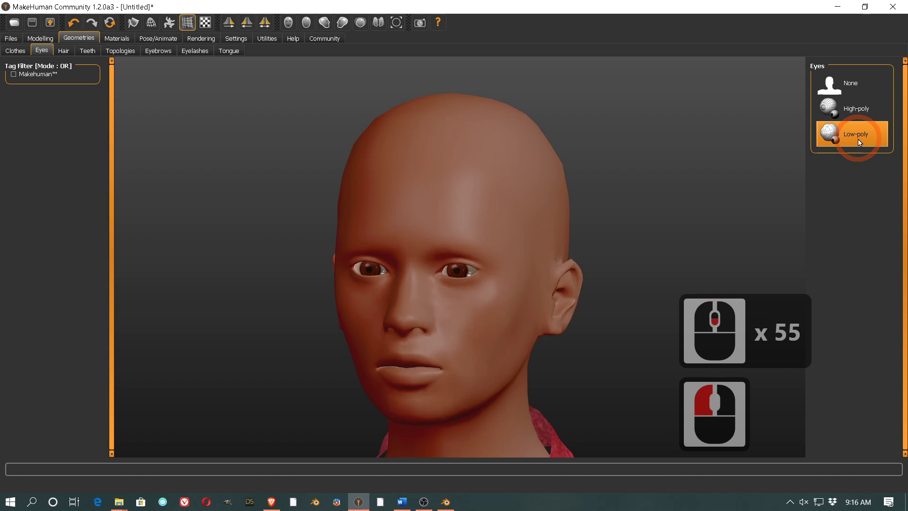
{"action": "left_click", "coordinate": [866, 111]}
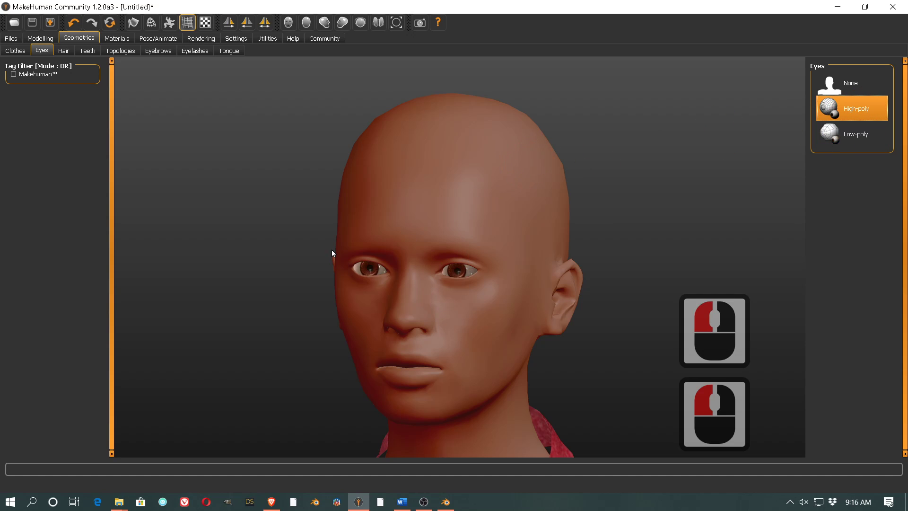
Give the figure the Frenchbraid1 hairstyle from the hair library.
{"action": "left_click", "coordinate": [63, 51]}
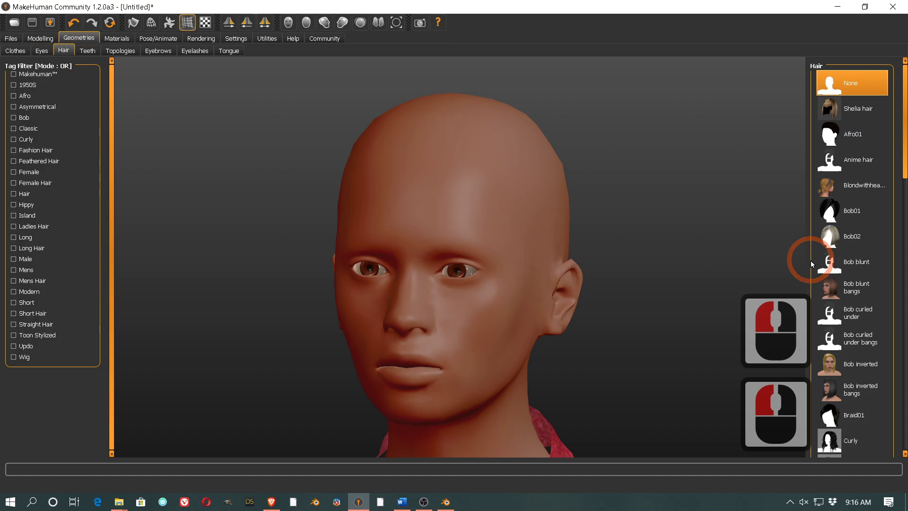
{"action": "scroll", "coordinate": [867, 262], "scroll_direction": "down", "scroll_amount": 5}
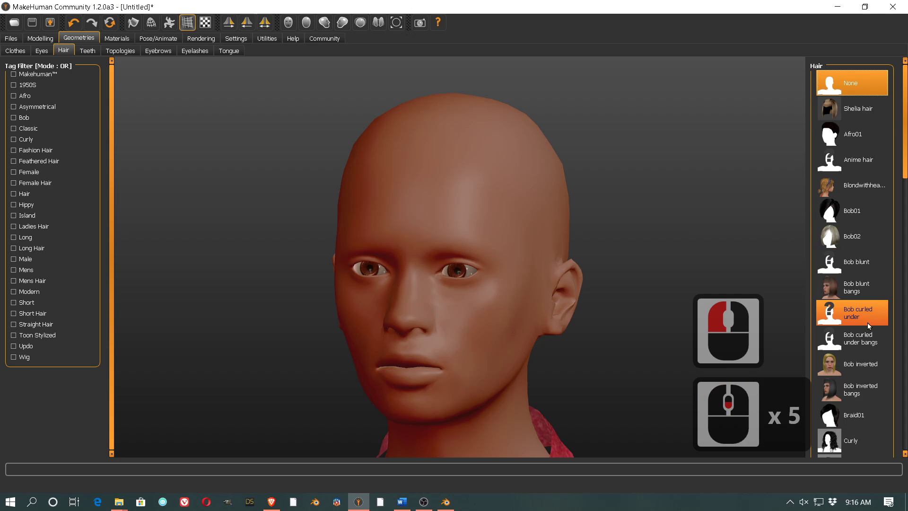
{"action": "left_click_drag", "start_coordinate": [904, 165], "coordinate": [904, 298]}
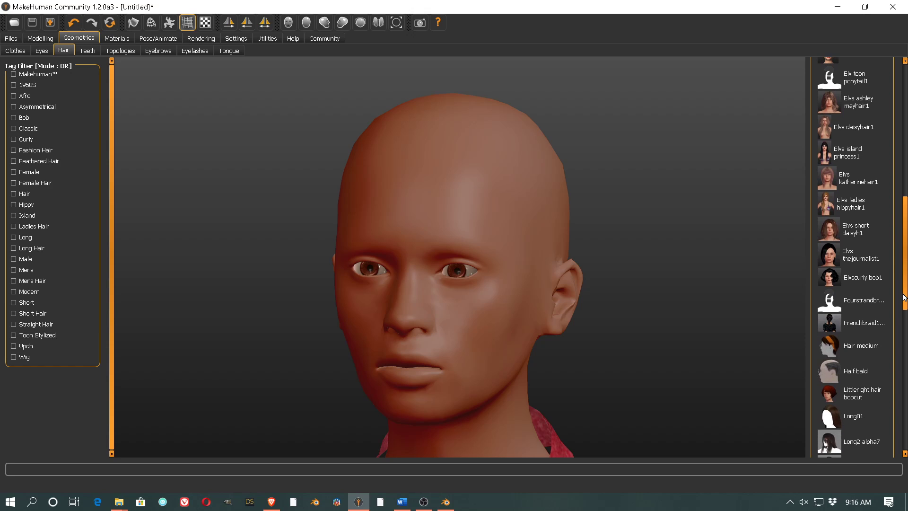
{"action": "left_click", "coordinate": [863, 322]}
{"action": "left_click", "coordinate": [624, 279]}
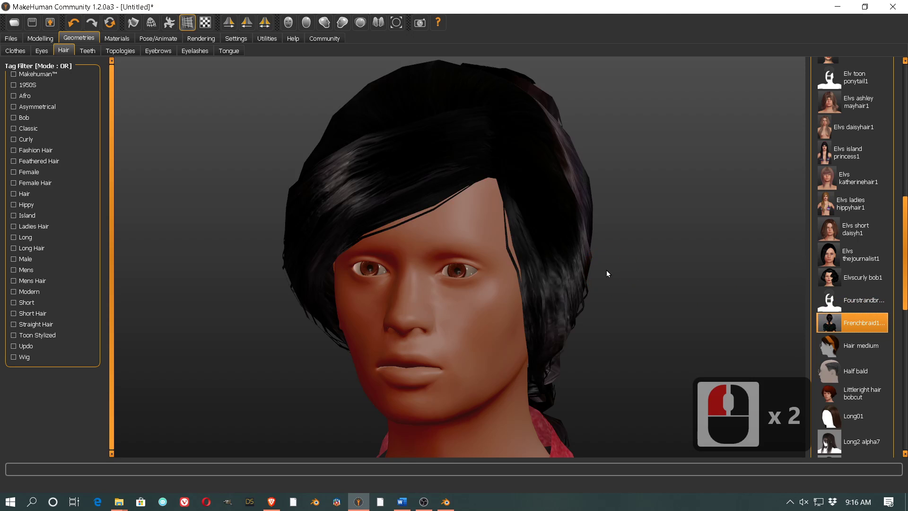
{"action": "scroll", "coordinate": [606, 273], "scroll_direction": "down", "scroll_amount": 2}
{"action": "scroll", "coordinate": [606, 274], "scroll_direction": "down", "scroll_amount": 6}
Add Teeth base to the figure and apply the Adult female genitalia healed topology.
{"action": "left_click", "coordinate": [87, 51]}
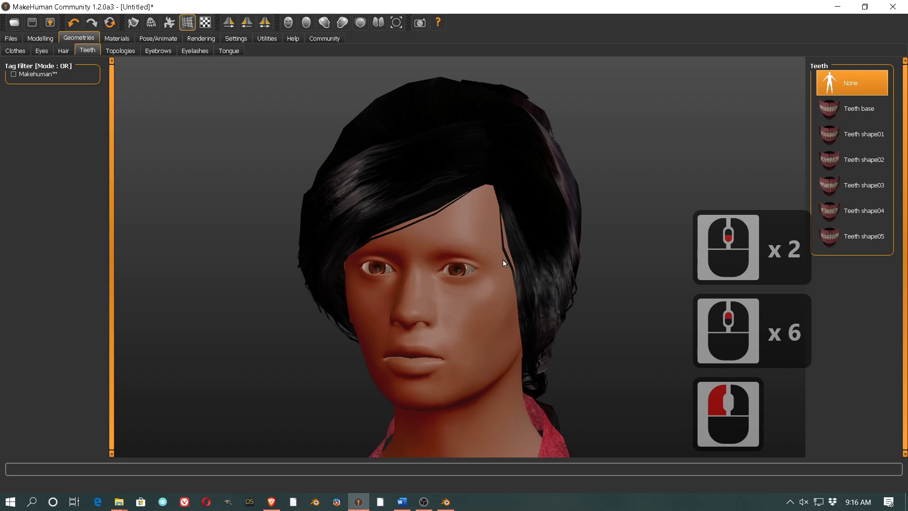
{"action": "left_click", "coordinate": [856, 119]}
{"action": "left_click", "coordinate": [120, 50]}
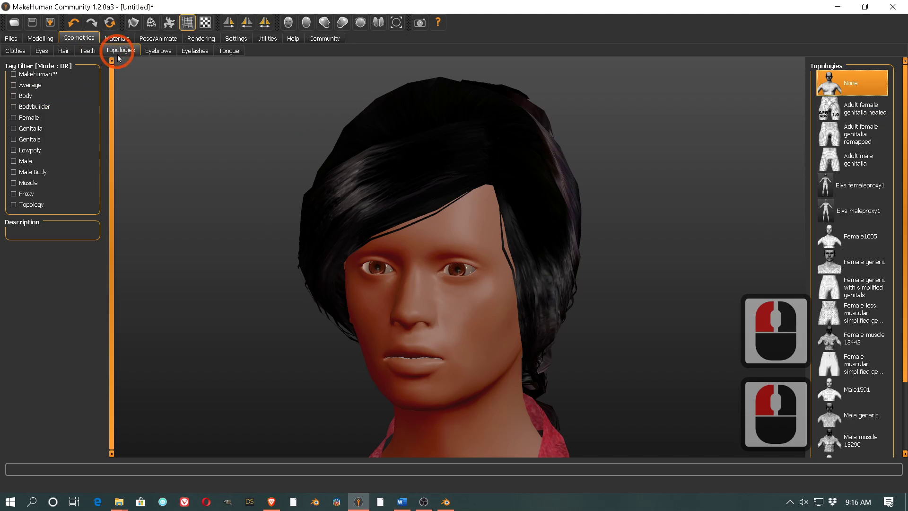
{"action": "left_click", "coordinate": [867, 113]}
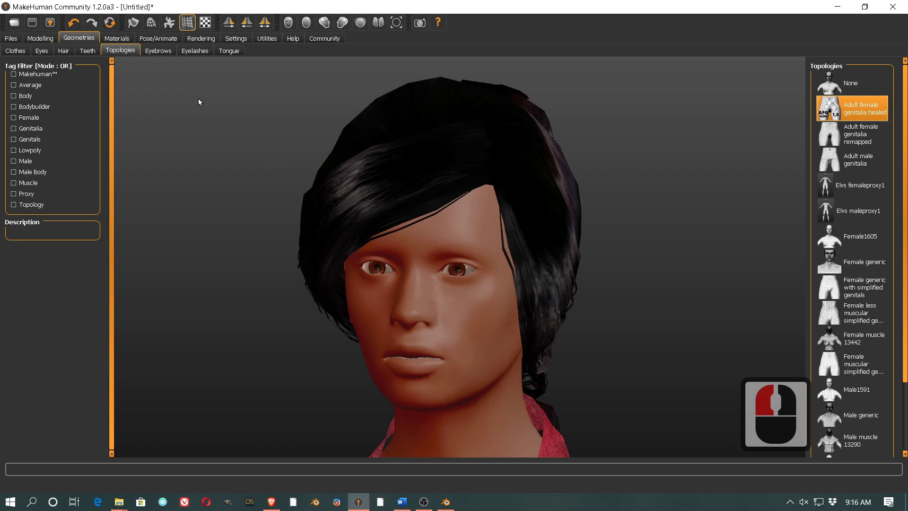
Compare Eyebrow002 and Eyebrow001 on the figure and apply Eyebrow002.
{"action": "left_click", "coordinate": [158, 50]}
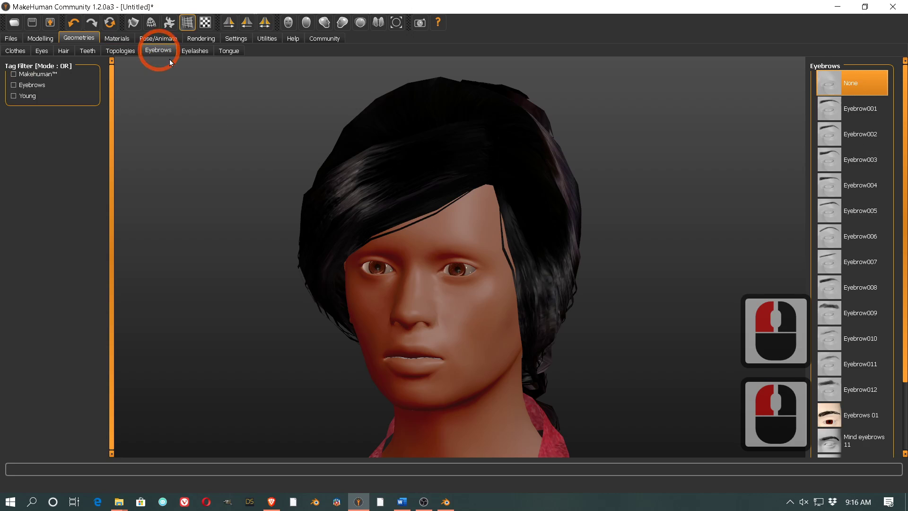
{"action": "left_click", "coordinate": [859, 134]}
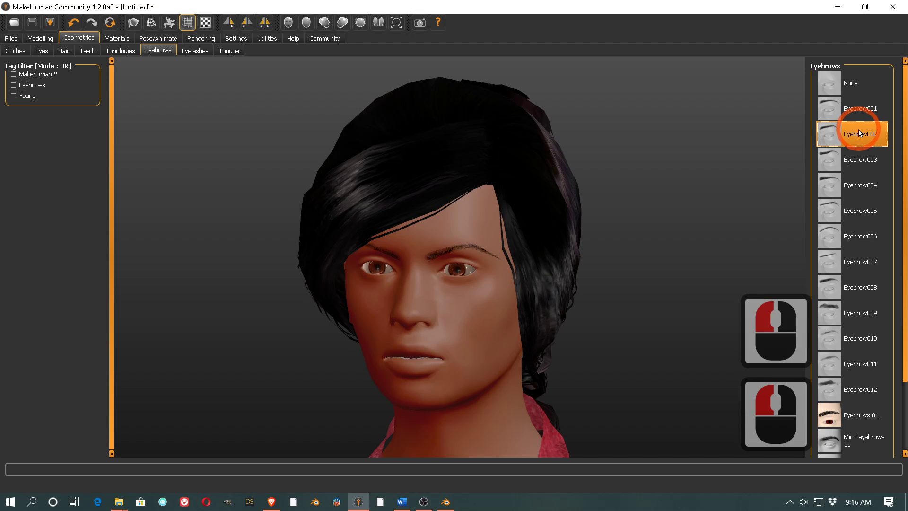
{"action": "left_click", "coordinate": [858, 109]}
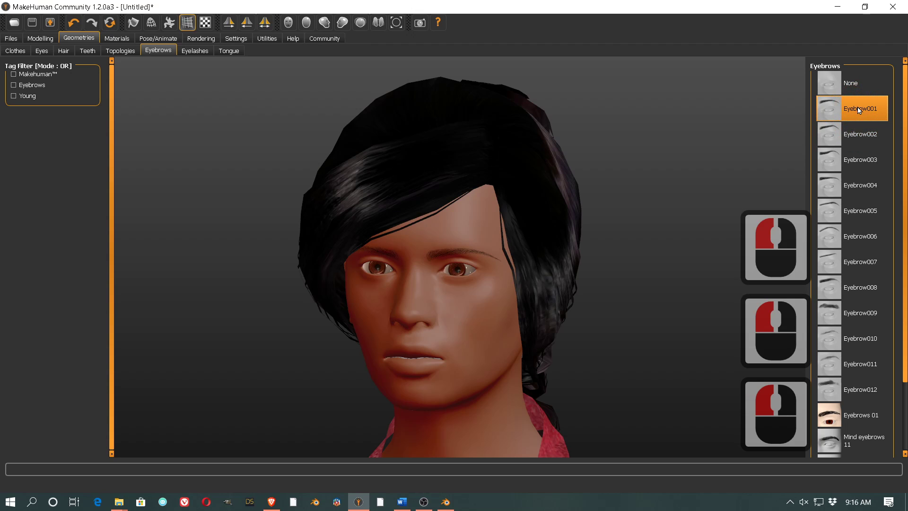
{"action": "left_click", "coordinate": [859, 134]}
Add Eyelashes04 and Tongue01 to the figure.
{"action": "left_click", "coordinate": [195, 50]}
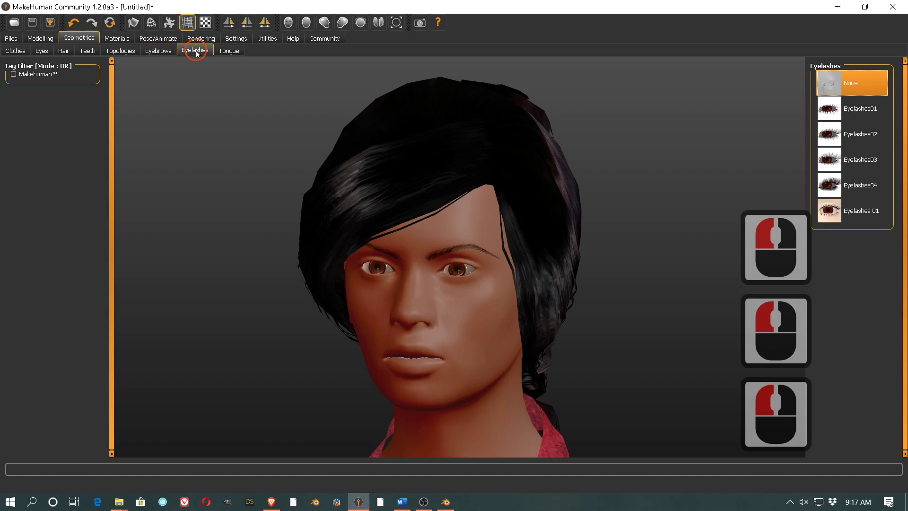
{"action": "left_click", "coordinate": [859, 185]}
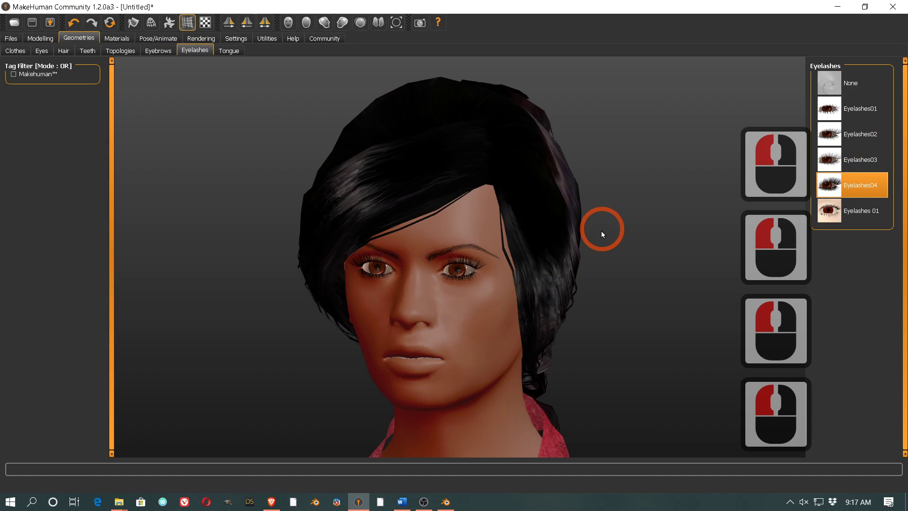
{"action": "left_click", "coordinate": [228, 50]}
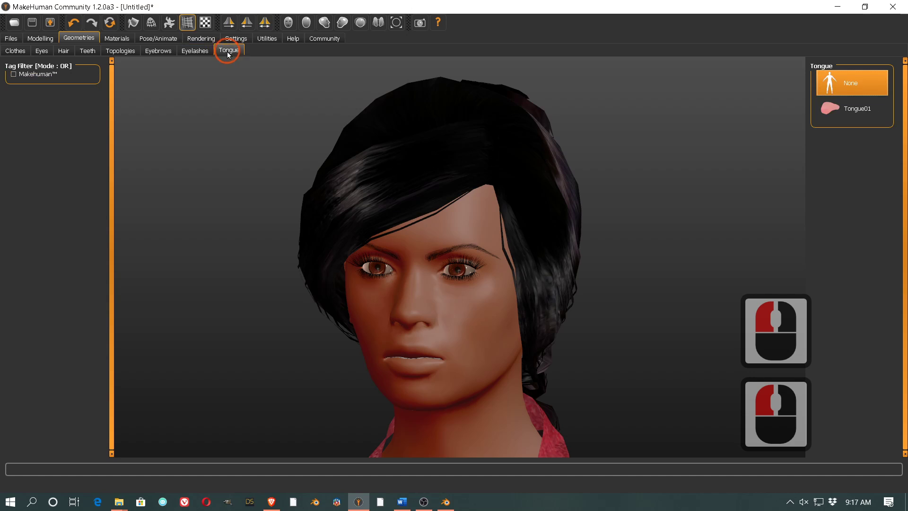
{"action": "left_click", "coordinate": [854, 113]}
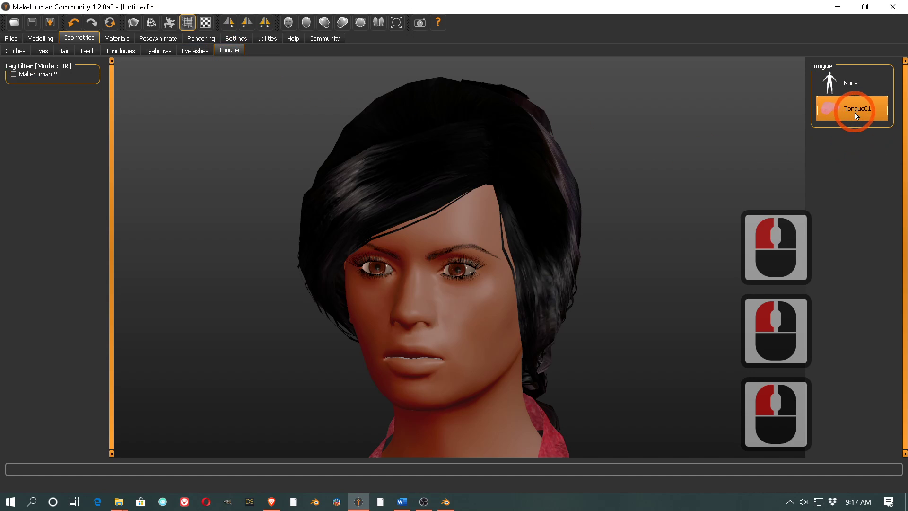
Apply the Middleaged Female Caucasion skin material to the figure.
{"action": "left_click", "coordinate": [117, 38]}
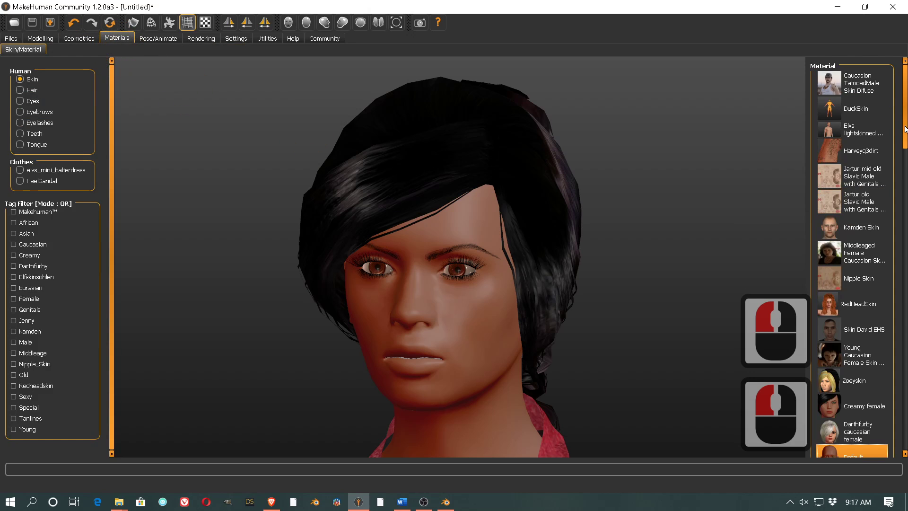
{"action": "left_click_drag", "start_coordinate": [905, 129], "coordinate": [905, 161]}
{"action": "double_click", "coordinate": [860, 97]}
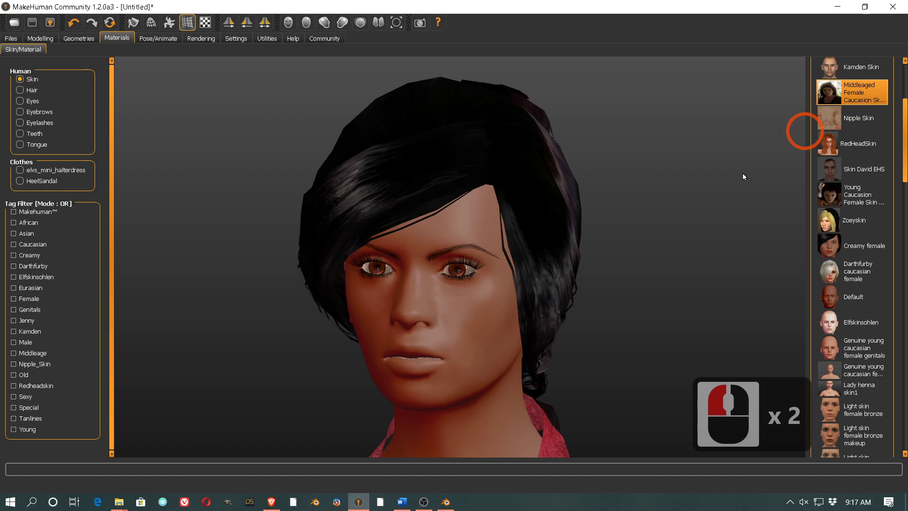
{"action": "scroll", "coordinate": [650, 250], "scroll_direction": "down", "scroll_amount": 20}
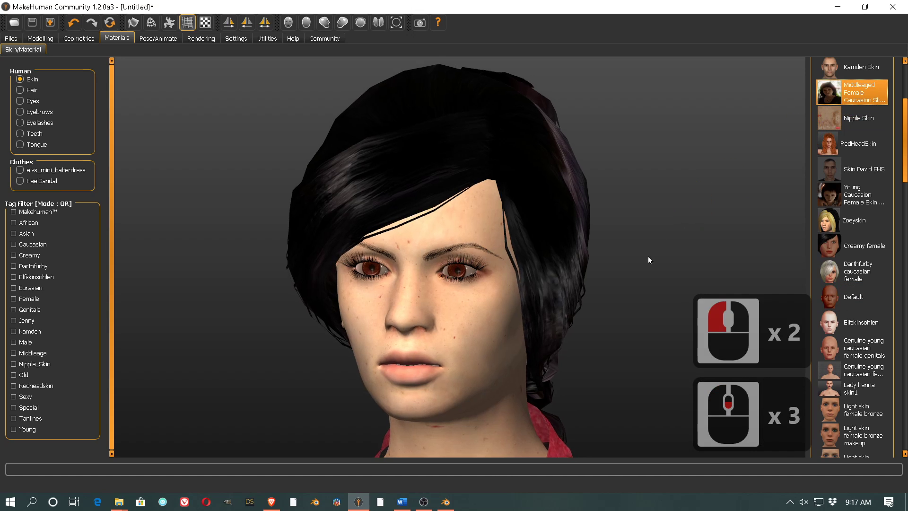
{"action": "scroll", "coordinate": [651, 242], "scroll_direction": "down", "scroll_amount": 9}
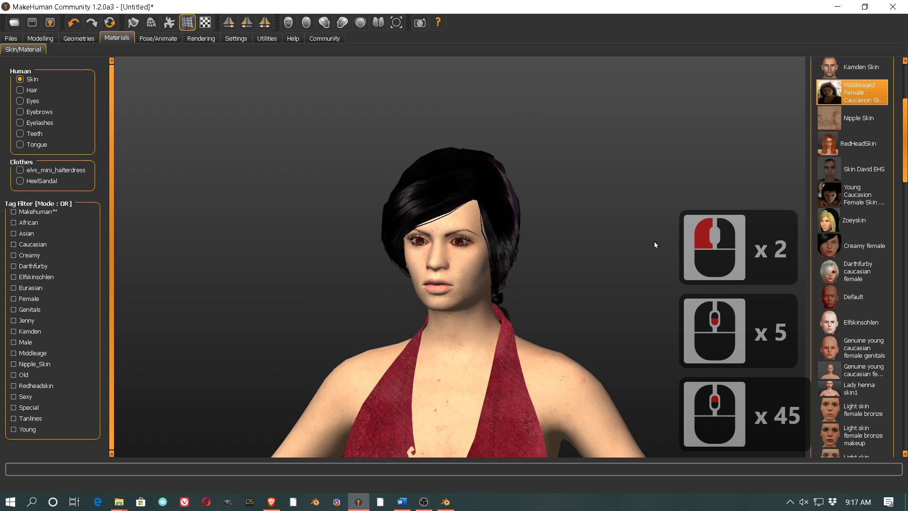
{"action": "left_click_drag", "start_coordinate": [906, 153], "coordinate": [906, 361]}
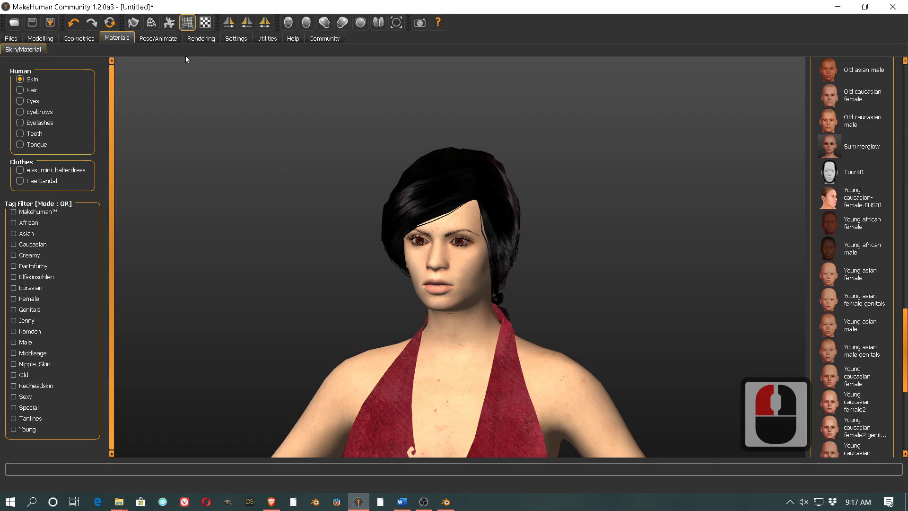
Assign the Default rig preset as the figure's skeleton.
{"action": "left_click", "coordinate": [166, 41]}
{"action": "left_click", "coordinate": [477, 198]}
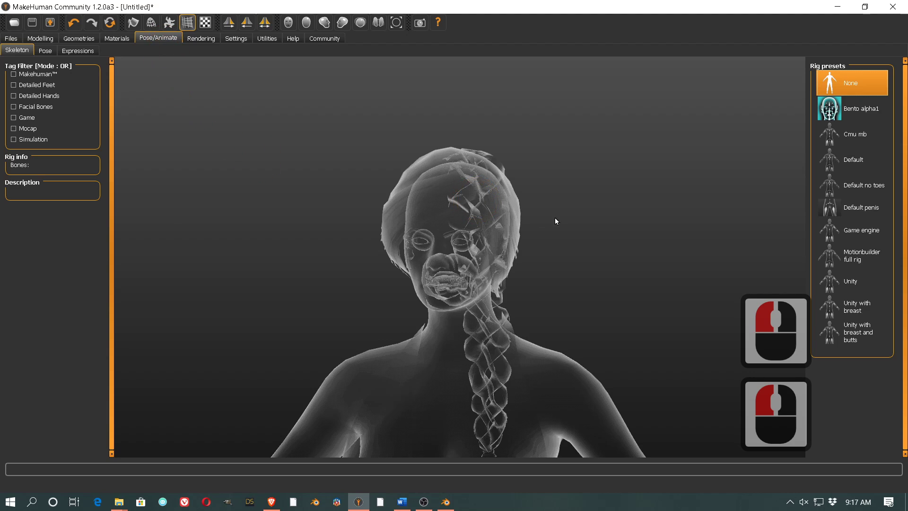
{"action": "scroll", "coordinate": [576, 217], "scroll_direction": "up", "scroll_amount": 6}
{"action": "scroll", "coordinate": [576, 217], "scroll_direction": "down", "scroll_amount": 12}
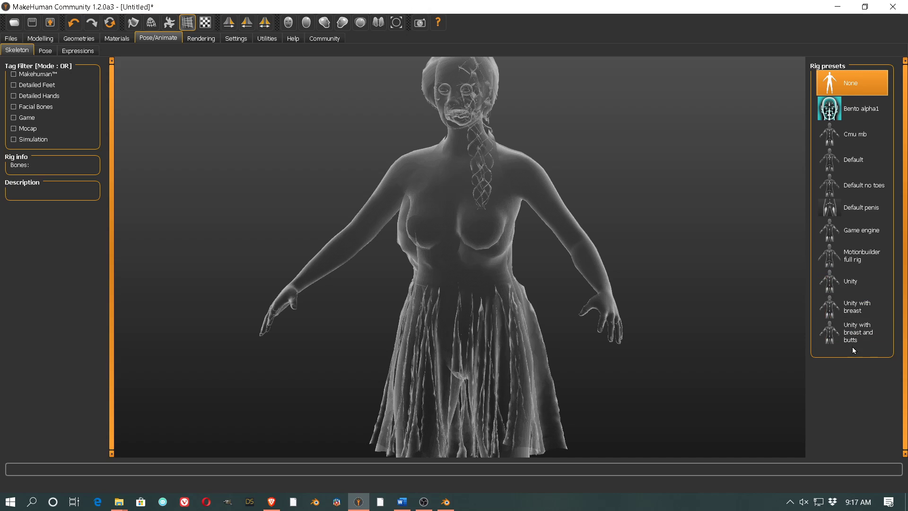
{"action": "left_click", "coordinate": [849, 166]}
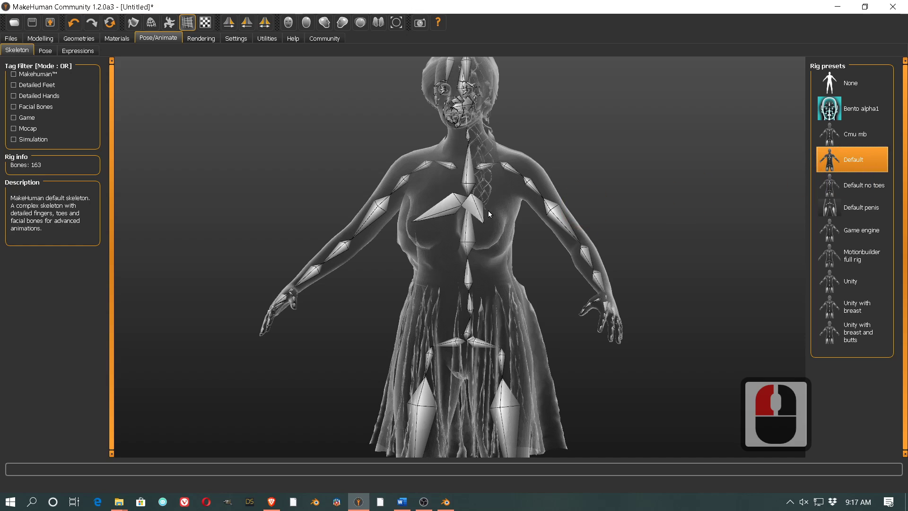
Compare the Cmu mb and Default rig presets on the figure and assign Cmu mb as its skeleton.
{"action": "left_click", "coordinate": [863, 136]}
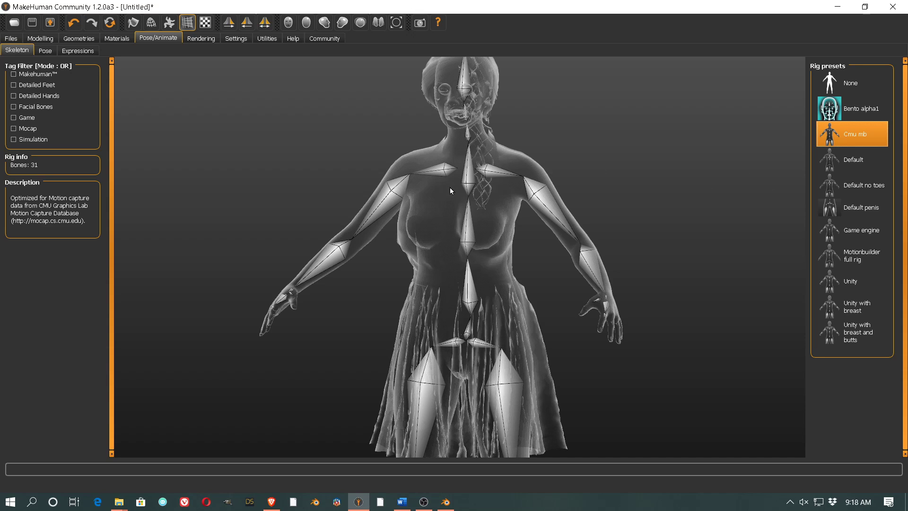
{"action": "left_click", "coordinate": [858, 165]}
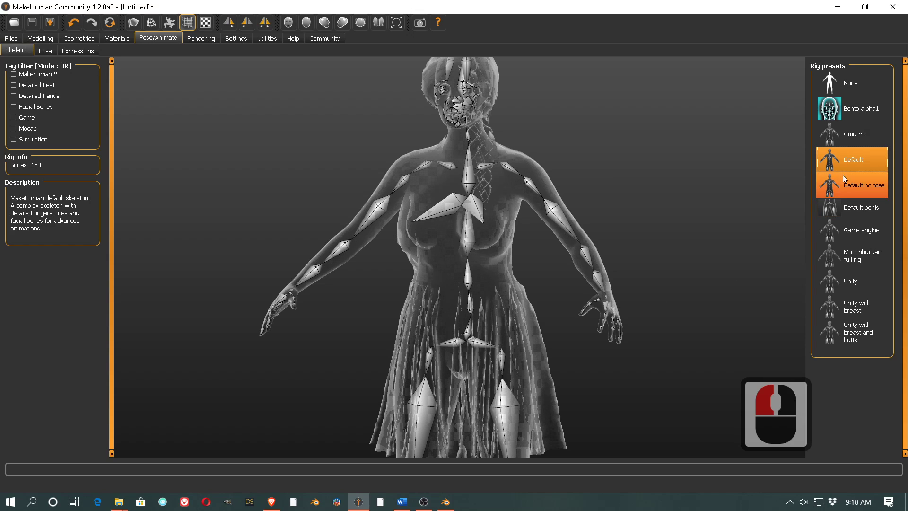
{"action": "left_click", "coordinate": [854, 133]}
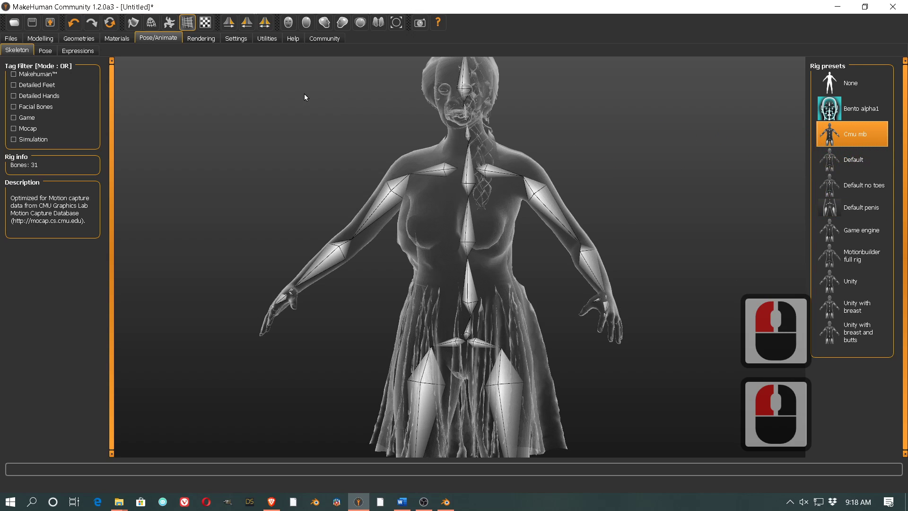
{"action": "scroll", "coordinate": [251, 98], "scroll_direction": "down", "scroll_amount": 3}
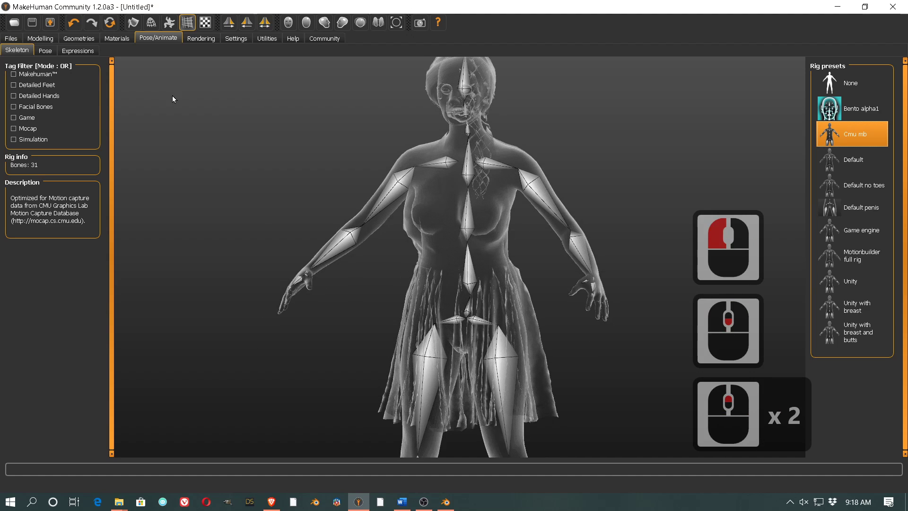
Look through the pose and expression libraries, try Anger01 and the mouth-open expression on the figure, and reset the expression to None.
{"action": "left_click", "coordinate": [46, 50]}
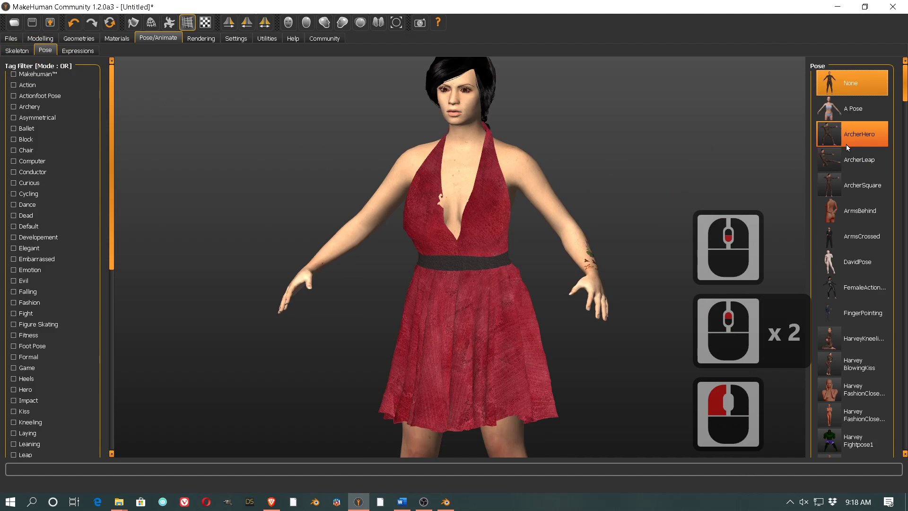
{"action": "left_click", "coordinate": [77, 51]}
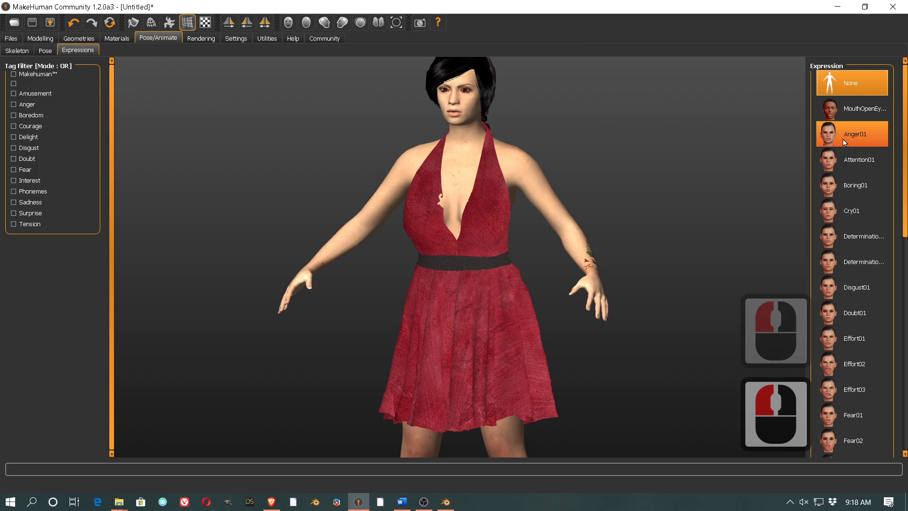
{"action": "left_click", "coordinate": [844, 138]}
{"action": "scroll", "coordinate": [555, 107], "scroll_direction": "up", "scroll_amount": 2}
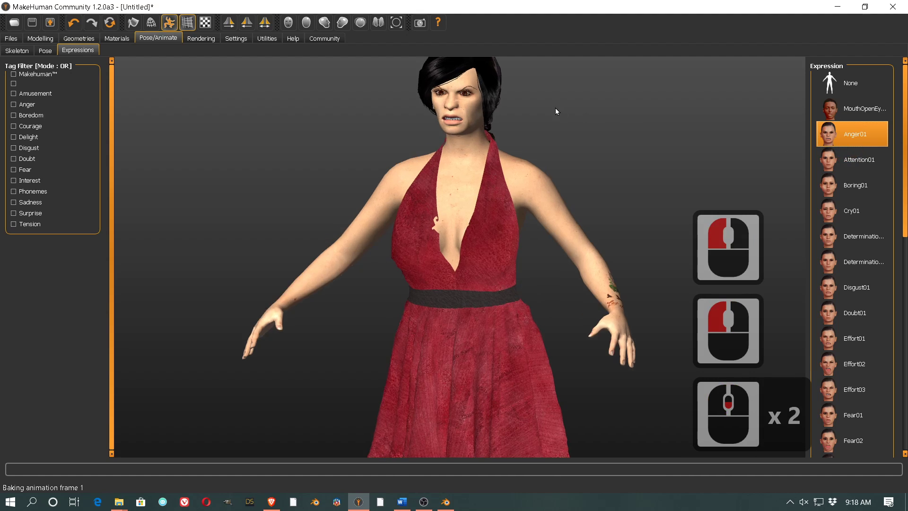
{"action": "scroll", "coordinate": [551, 129], "scroll_direction": "up", "scroll_amount": 6}
{"action": "left_click", "coordinate": [856, 110]}
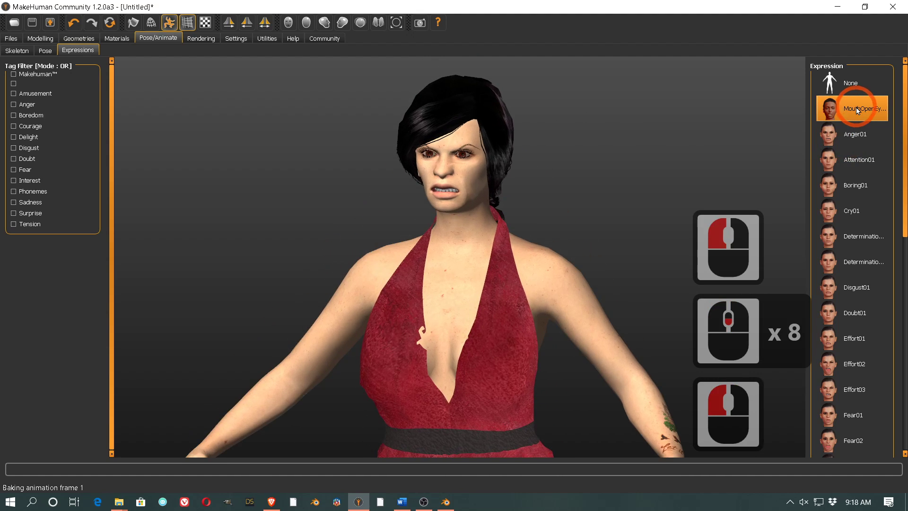
{"action": "left_click", "coordinate": [868, 83]}
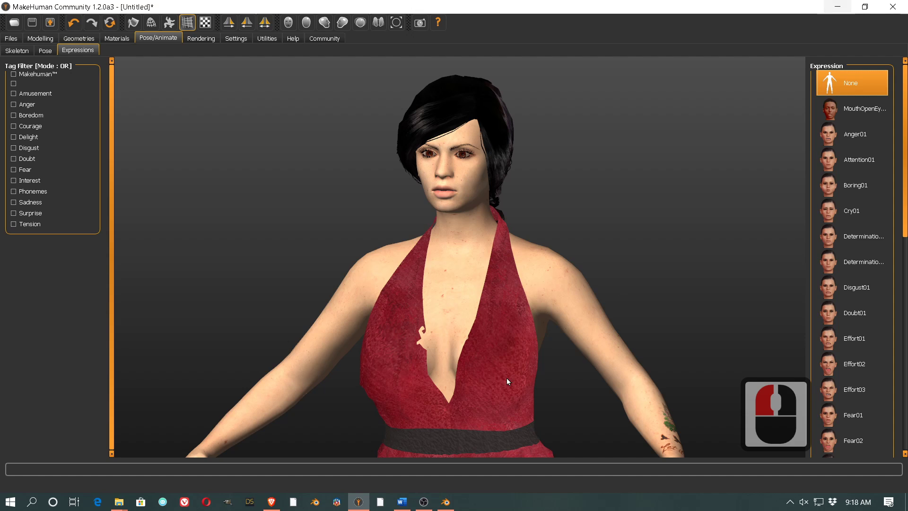
Switch to Blender and import the human from MakeHuman into the scene with the MakeHuman plugin.
{"action": "mouse_move", "coordinate": [446, 502]}
{"action": "left_click", "coordinate": [484, 434]}
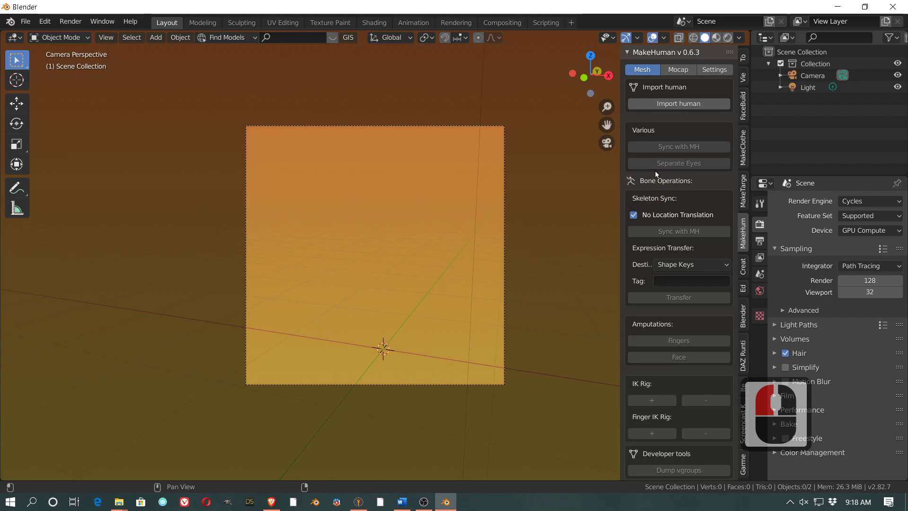
{"action": "left_click", "coordinate": [674, 105]}
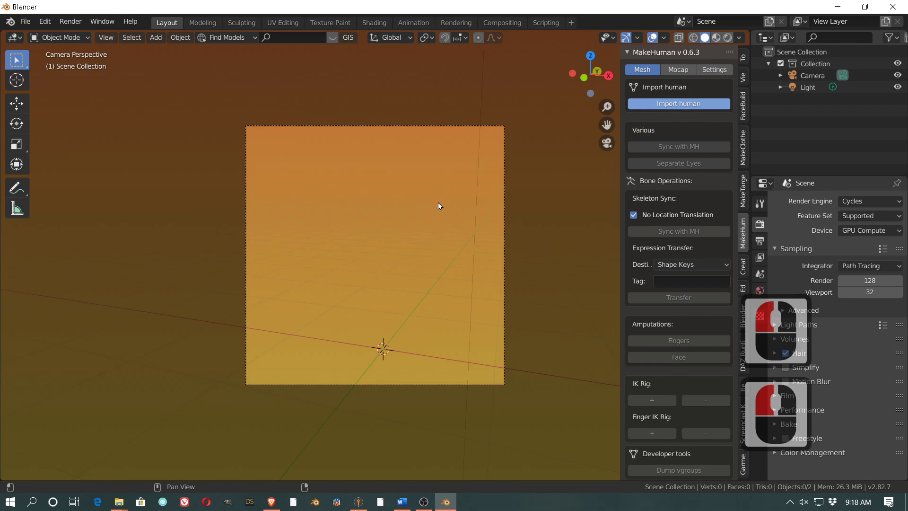
{"action": "scroll", "coordinate": [408, 216], "scroll_direction": "up", "scroll_amount": 12}
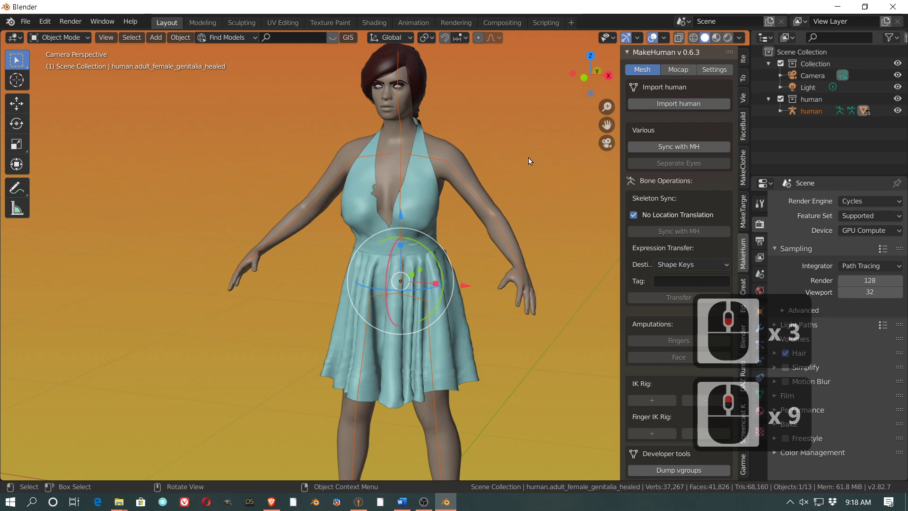
{"action": "scroll", "coordinate": [472, 166], "scroll_direction": "up", "scroll_amount": 1}
{"action": "scroll", "coordinate": [472, 166], "scroll_direction": "down", "scroll_amount": 1}
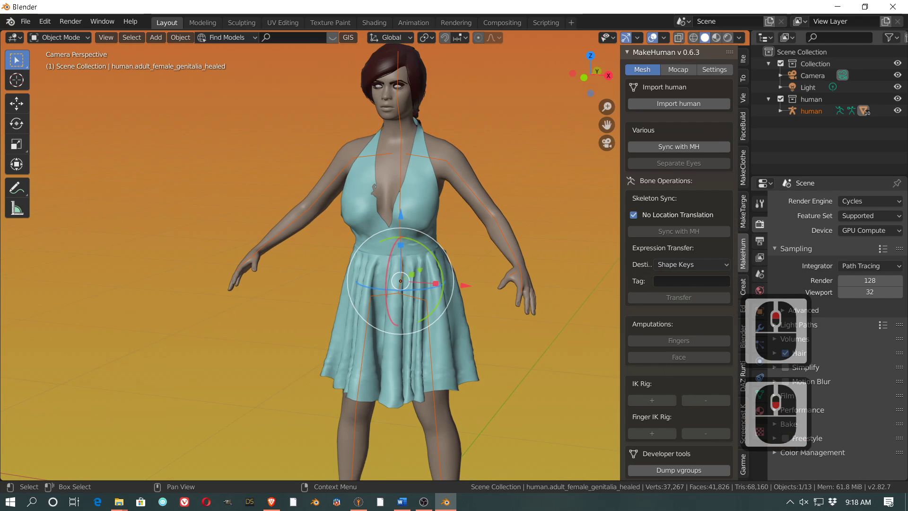
{"action": "left_click", "coordinate": [402, 502]}
{"action": "scroll", "coordinate": [454, 255], "scroll_direction": "down", "scroll_amount": 6}
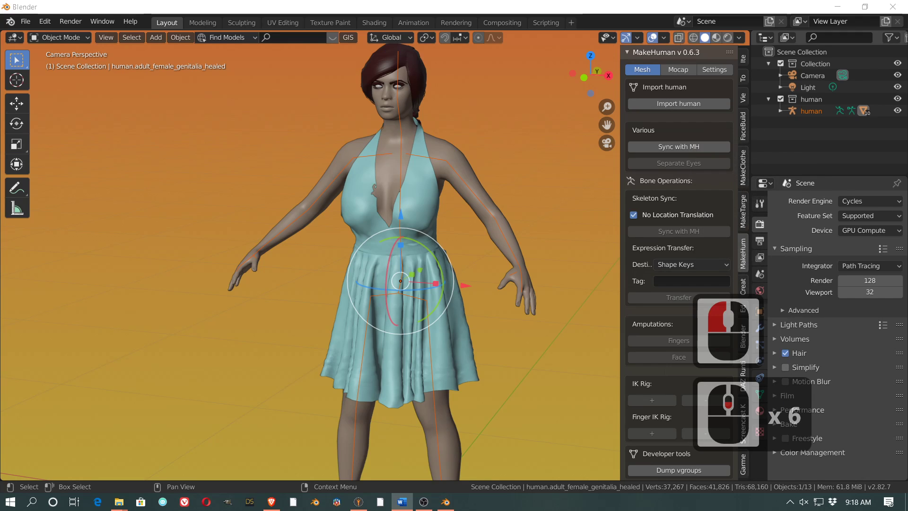
{"action": "scroll", "coordinate": [454, 255], "scroll_direction": "down", "scroll_amount": 1}
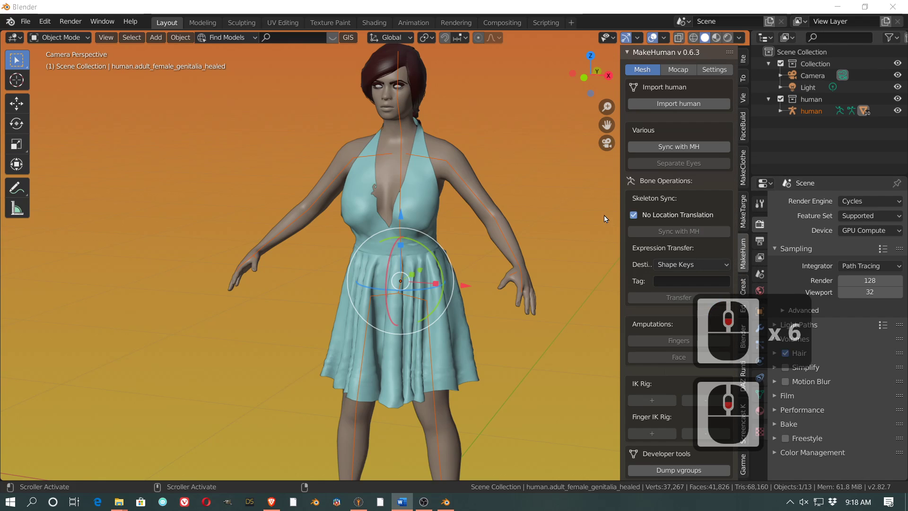
Select the imported human's armature and put it into Pose Mode.
{"action": "left_click", "coordinate": [424, 160]}
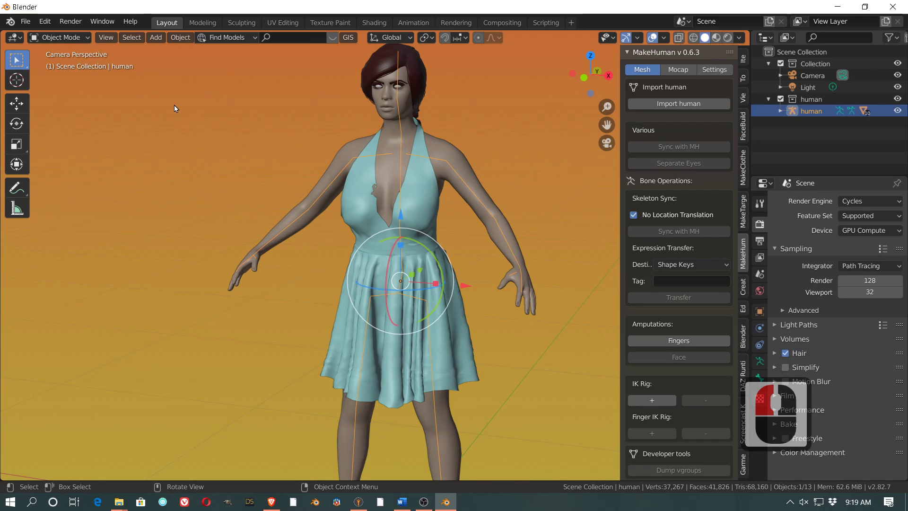
{"action": "left_click", "coordinate": [80, 41]}
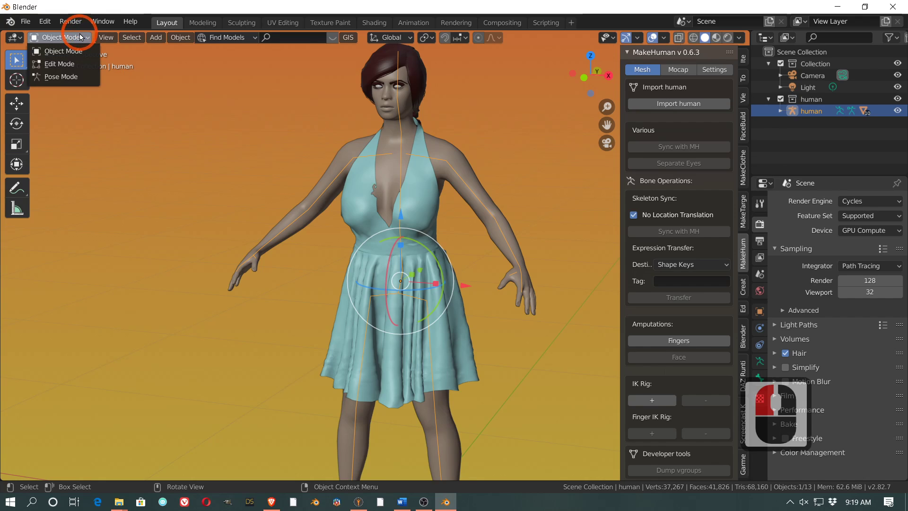
{"action": "left_click", "coordinate": [51, 79]}
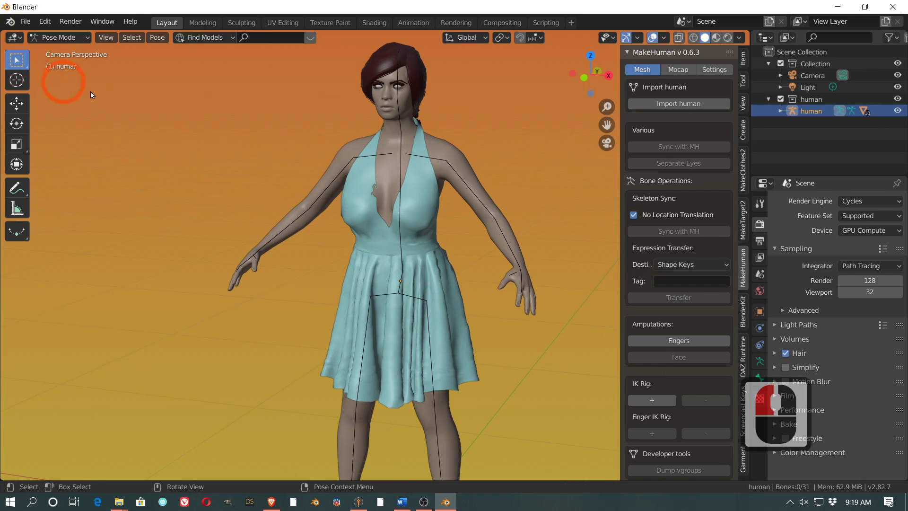
Try rotating the left shoulder bone to test how the arm follows the rig, and cancel the rotation.
{"action": "left_click", "coordinate": [437, 161]}
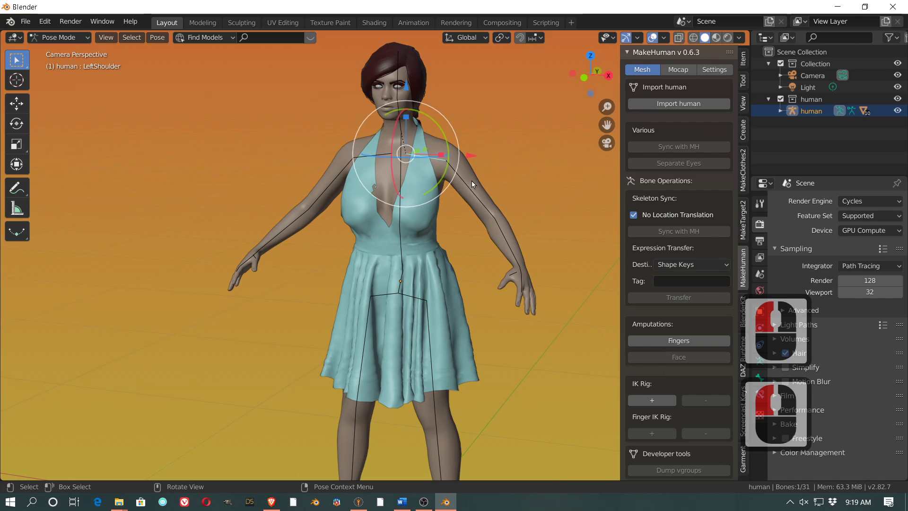
{"action": "key", "text": "r"}
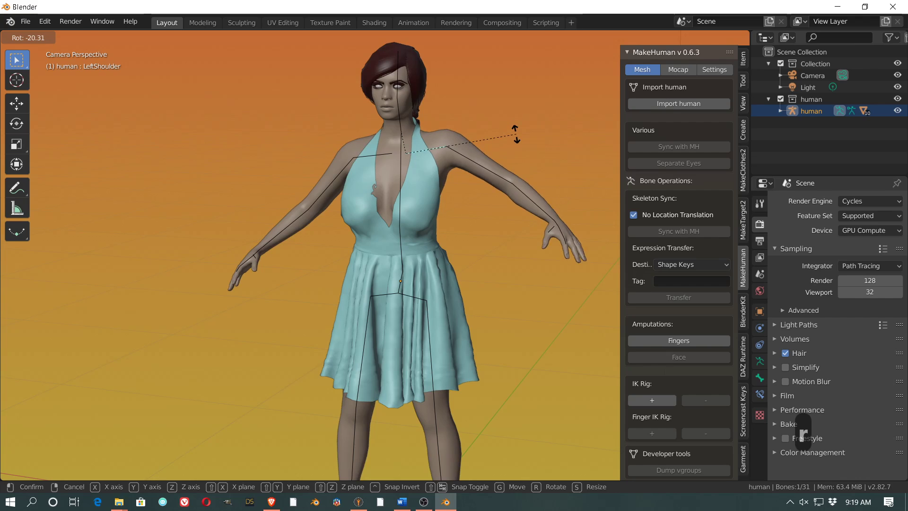
{"action": "right_click", "coordinate": [518, 156]}
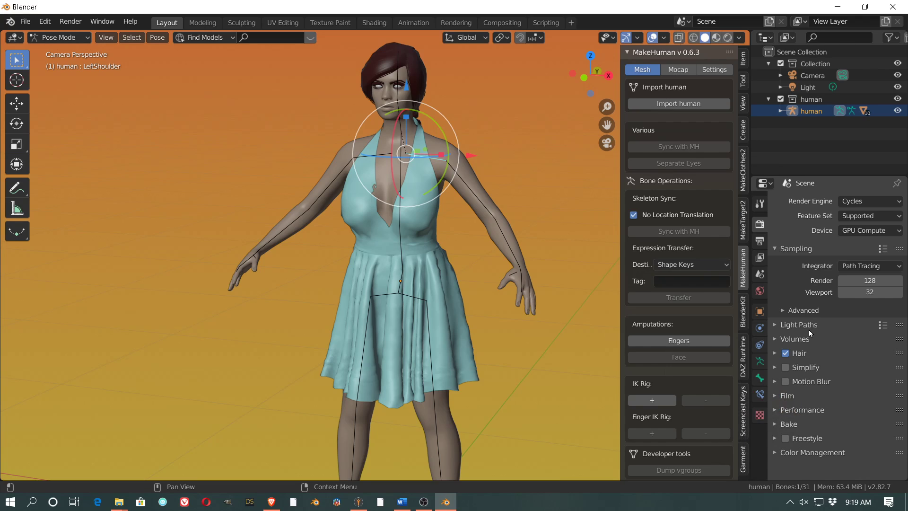
Set the armature's viewport display type to Octahedral.
{"action": "left_click", "coordinate": [759, 361]}
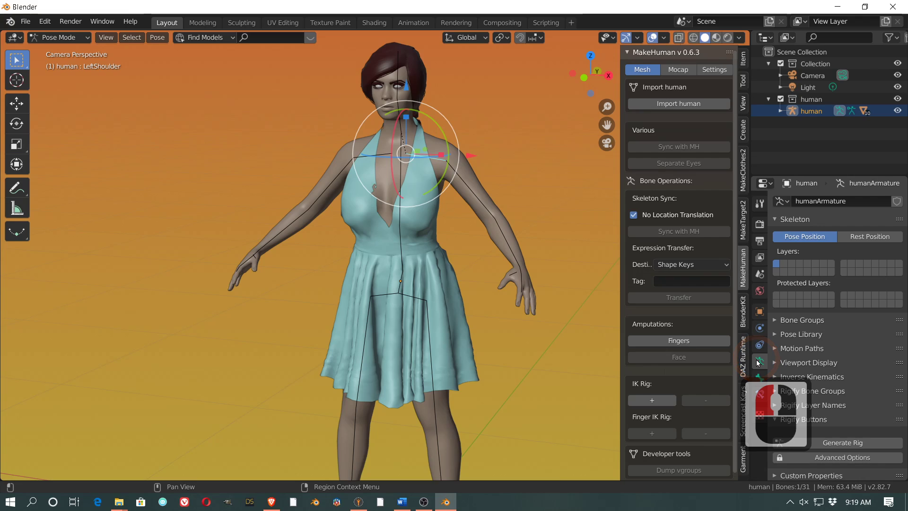
{"action": "scroll", "coordinate": [782, 368], "scroll_direction": "down", "scroll_amount": 1}
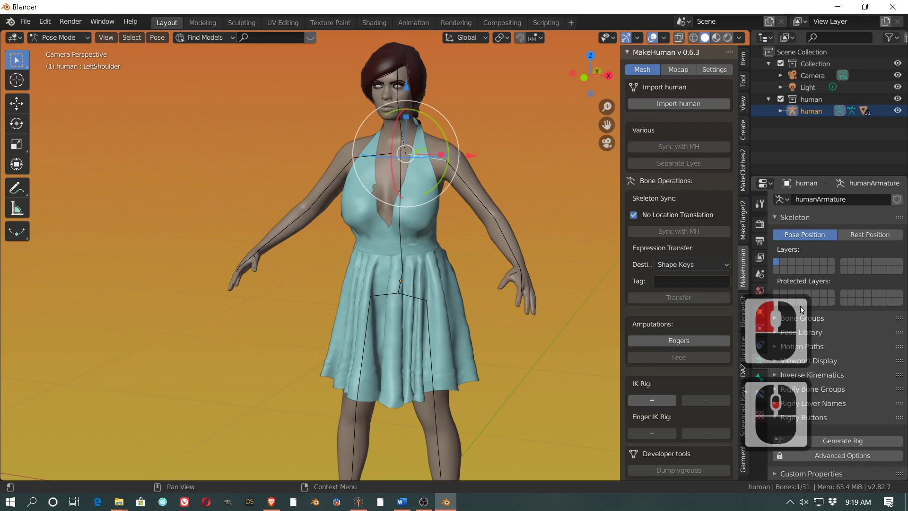
{"action": "left_click_drag", "start_coordinate": [799, 301], "coordinate": [713, 275]}
{"action": "left_click", "coordinate": [636, 235]}
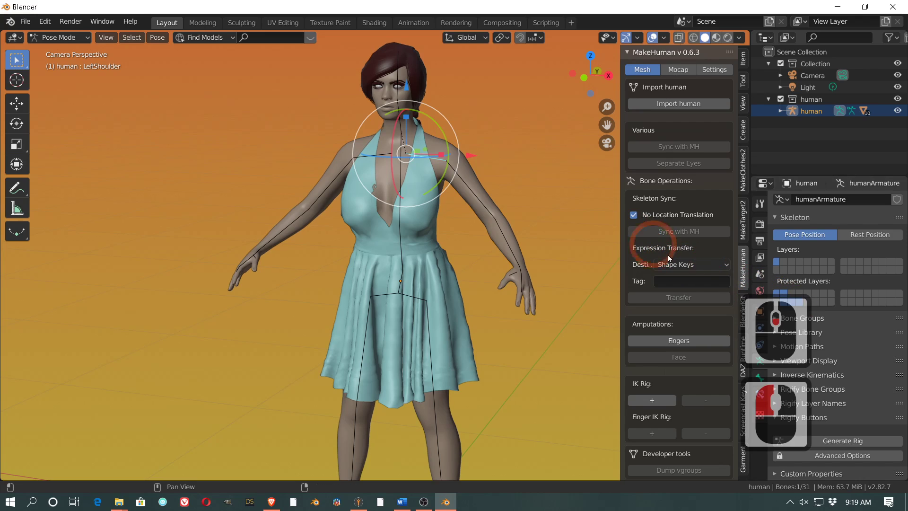
{"action": "left_click", "coordinate": [823, 362]}
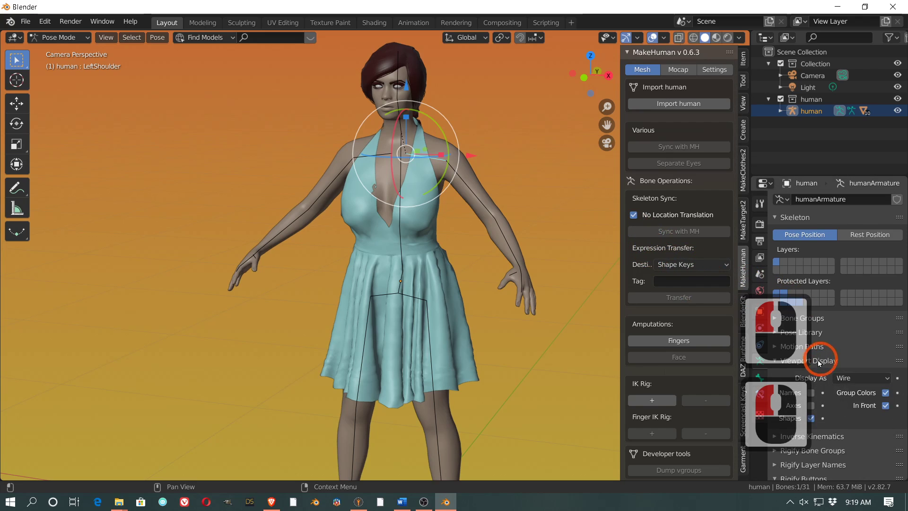
{"action": "left_click", "coordinate": [868, 378]}
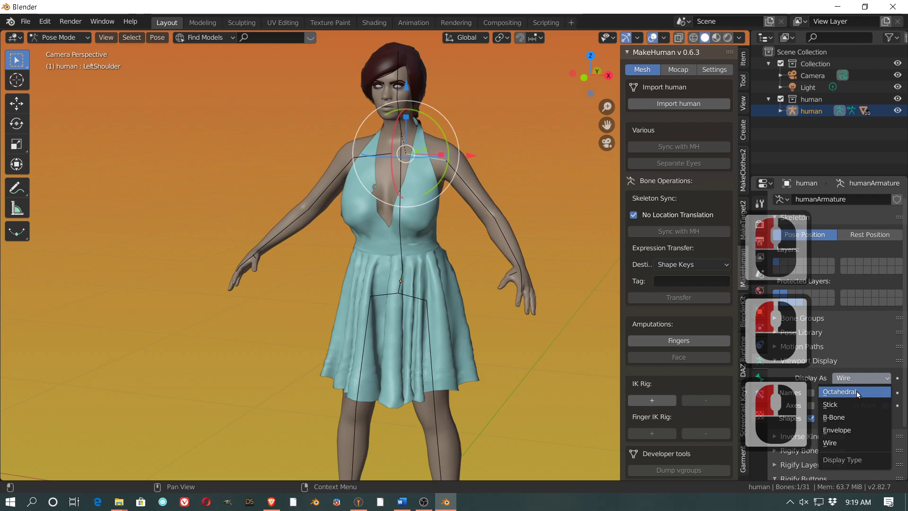
{"action": "left_click", "coordinate": [858, 392]}
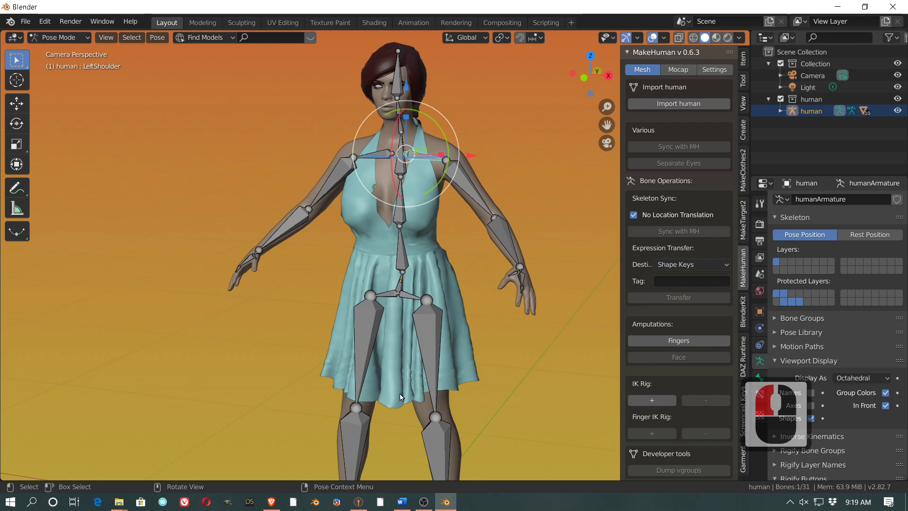
Switch to MakeHuman to examine the figure's skeleton for comparison and return to Blender.
{"action": "left_click", "coordinate": [358, 502]}
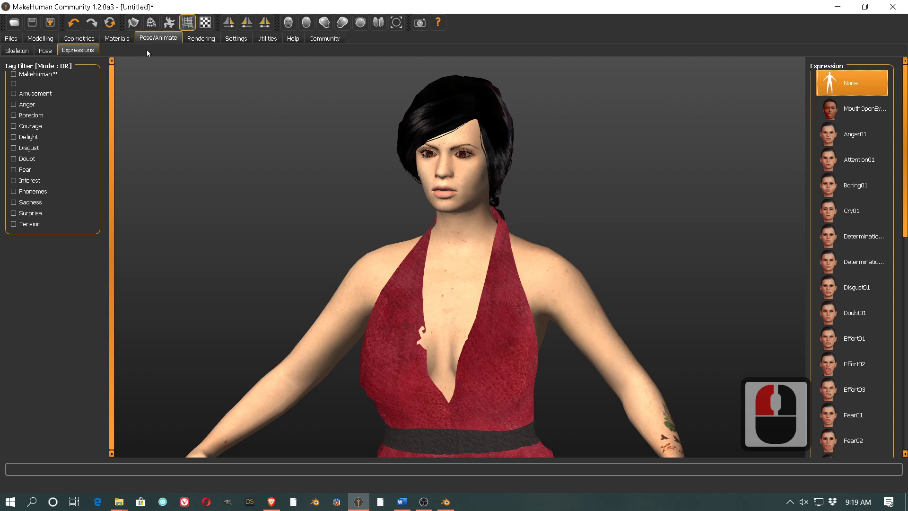
{"action": "left_click", "coordinate": [17, 50]}
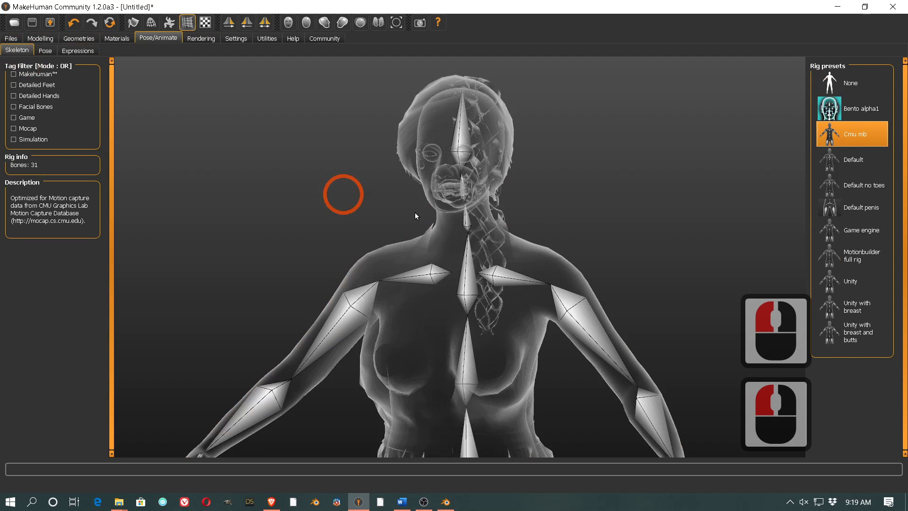
{"action": "left_click", "coordinate": [837, 8]}
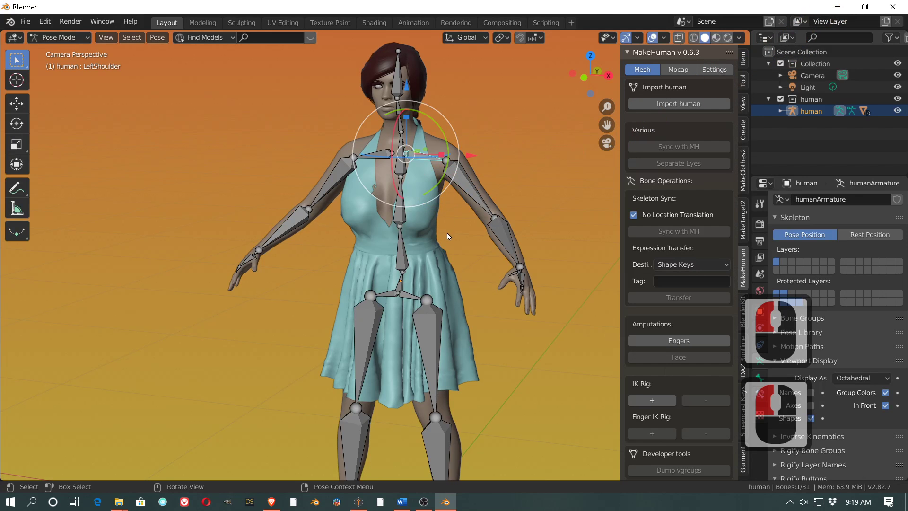
Select the left upper arm bone and return the armature to Object Mode.
{"action": "scroll", "coordinate": [905, 331], "scroll_direction": "down", "scroll_amount": 2}
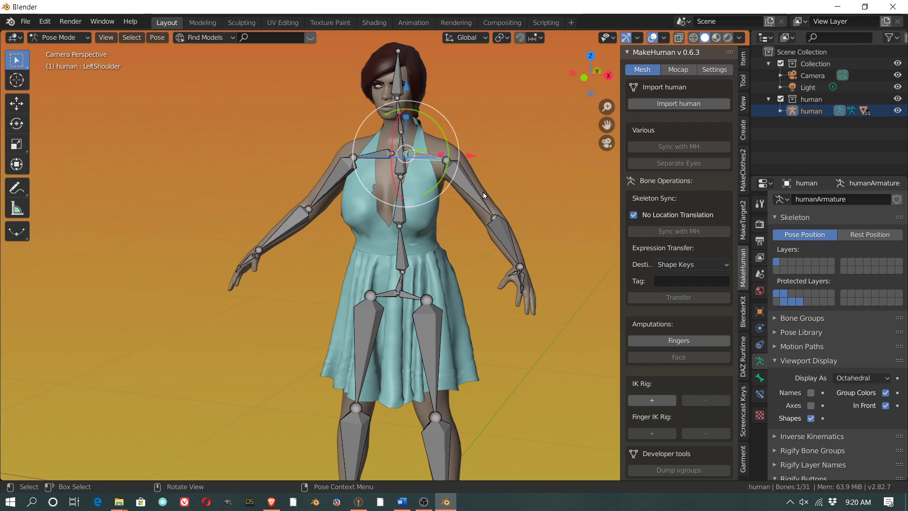
{"action": "left_click", "coordinate": [473, 182]}
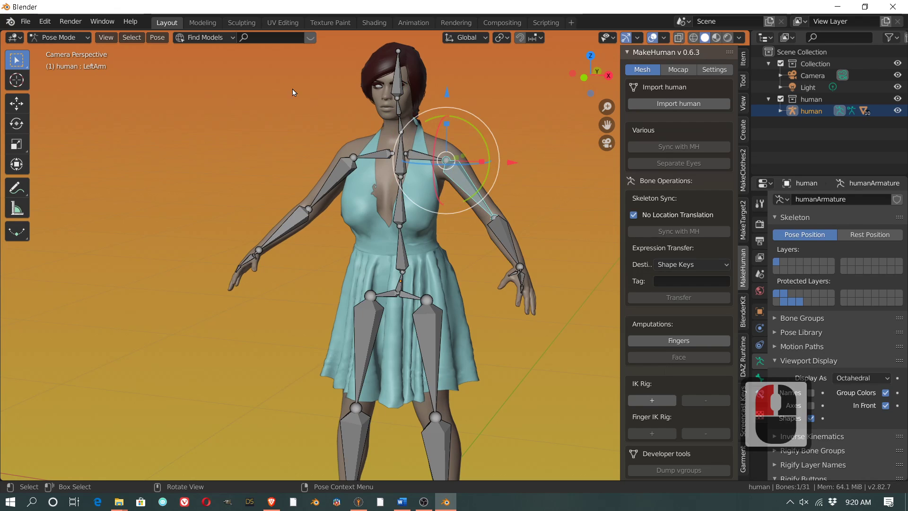
{"action": "left_click", "coordinate": [59, 37]}
{"action": "left_click", "coordinate": [57, 46]}
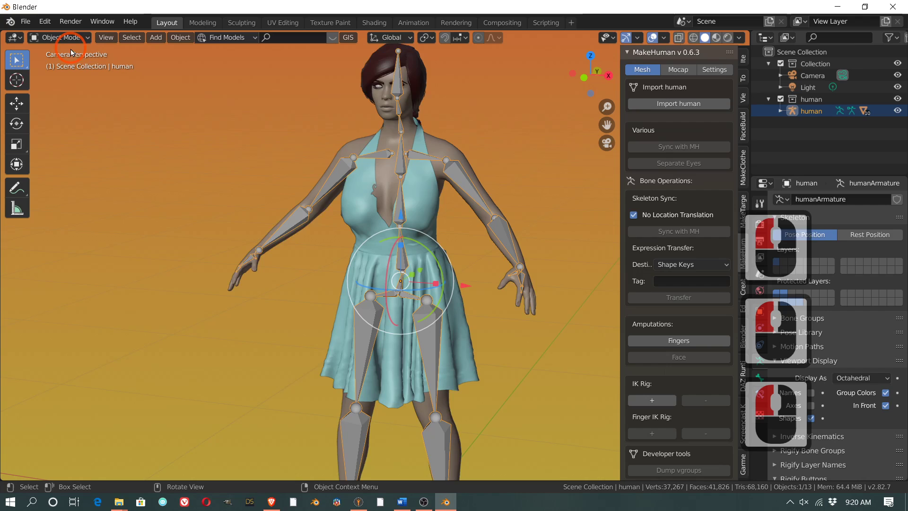
Select the body mesh, switch it to Weight Paint mode and try painting weight along the left upper arm.
{"action": "left_click", "coordinate": [365, 151]}
{"action": "left_click", "coordinate": [365, 150]}
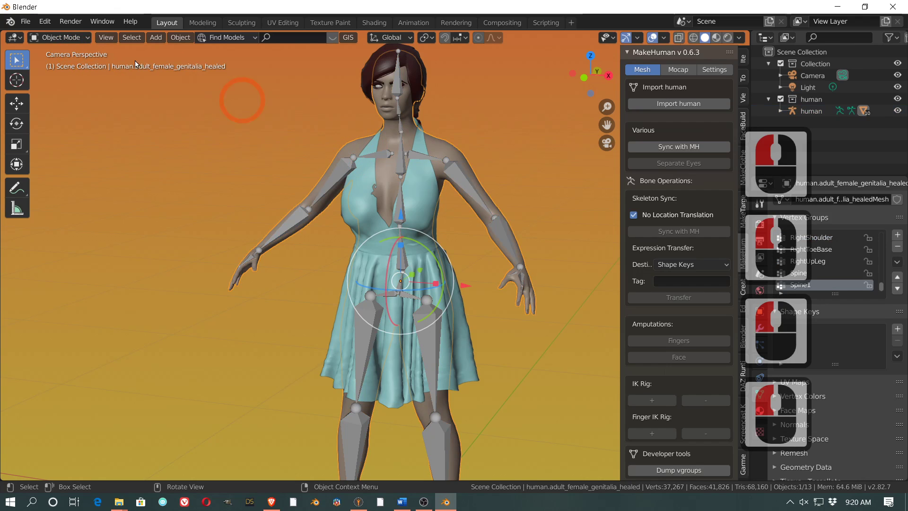
{"action": "left_click", "coordinate": [84, 40]}
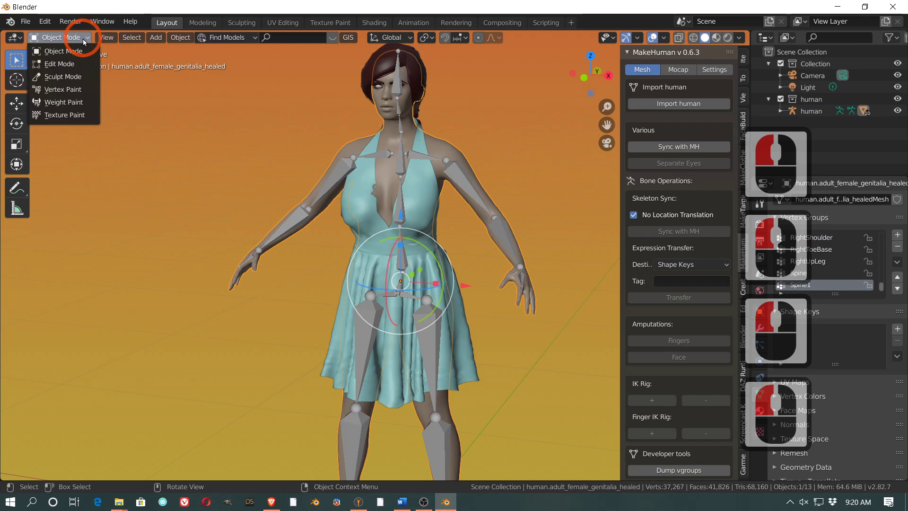
{"action": "left_click", "coordinate": [72, 105]}
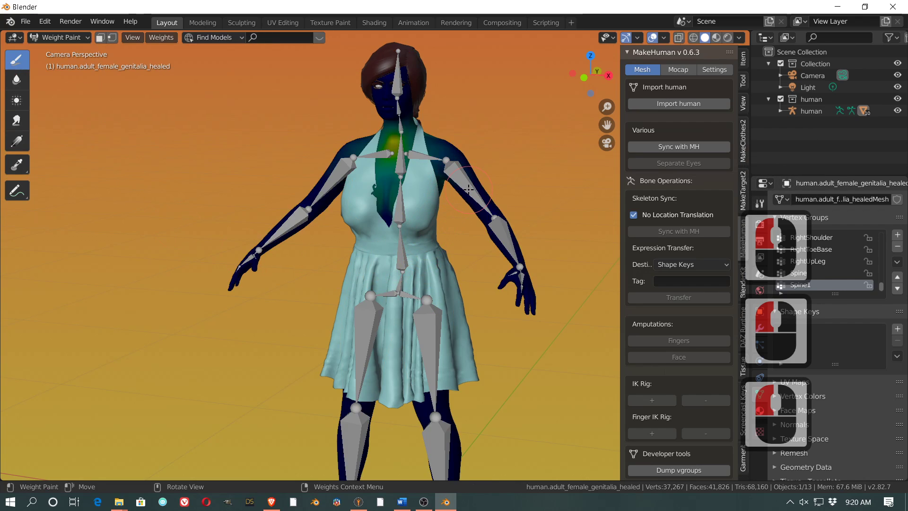
{"action": "mouse_move", "coordinate": [468, 189]}
{"action": "left_mouse_down"}
{"action": "mouse_move", "coordinate": [447, 161]}
{"action": "mouse_move", "coordinate": [483, 202]}
{"action": "mouse_move", "coordinate": [447, 159]}
{"action": "mouse_move", "coordinate": [485, 218]}
{"action": "left_mouse_up"}
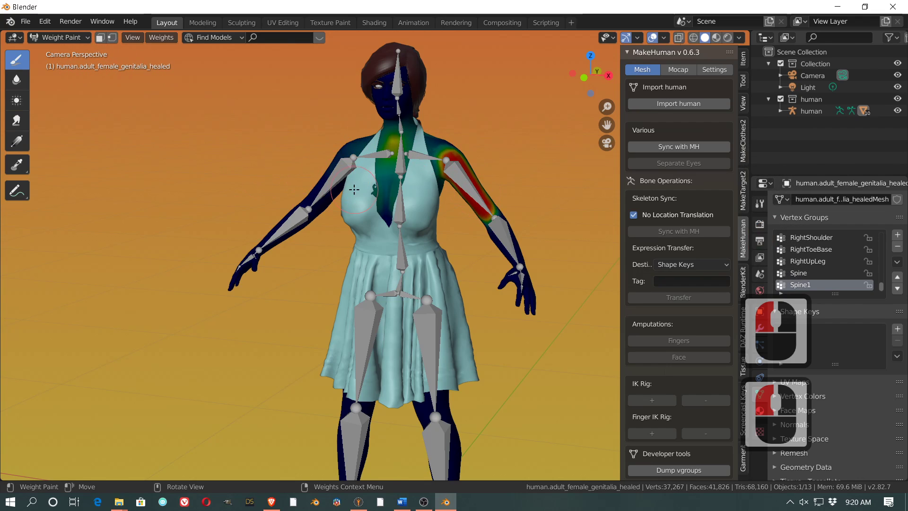
Undo the weight painting on the body mesh and the switch to Weight Paint mode.
{"action": "left_click", "coordinate": [381, 189]}
{"action": "key", "text": "ctrl+z"}
{"action": "key", "text": "ctrl+z"}
{"action": "key", "text": "ctrl+z"}
{"action": "key", "text": "ctrl+z"}
{"action": "key", "text": "ctrl+z"}
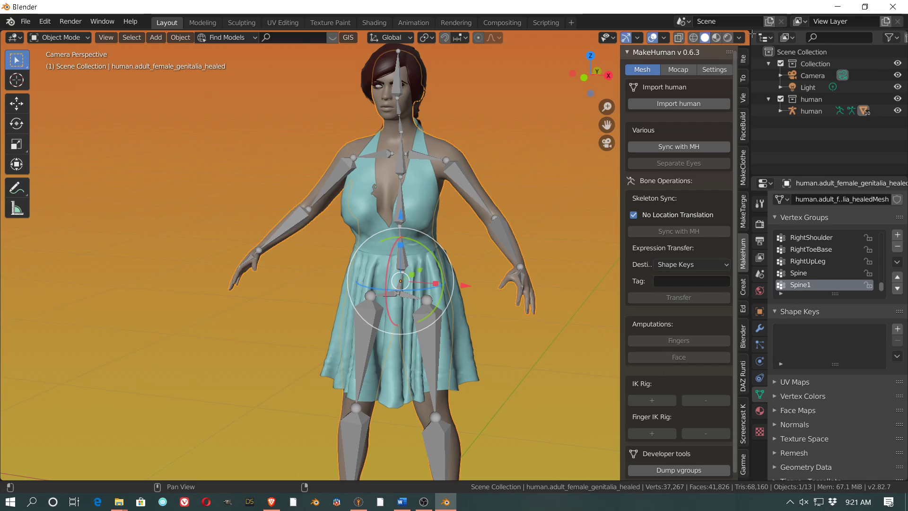
{"action": "left_click_drag", "start_coordinate": [751, 33], "coordinate": [756, 70]}
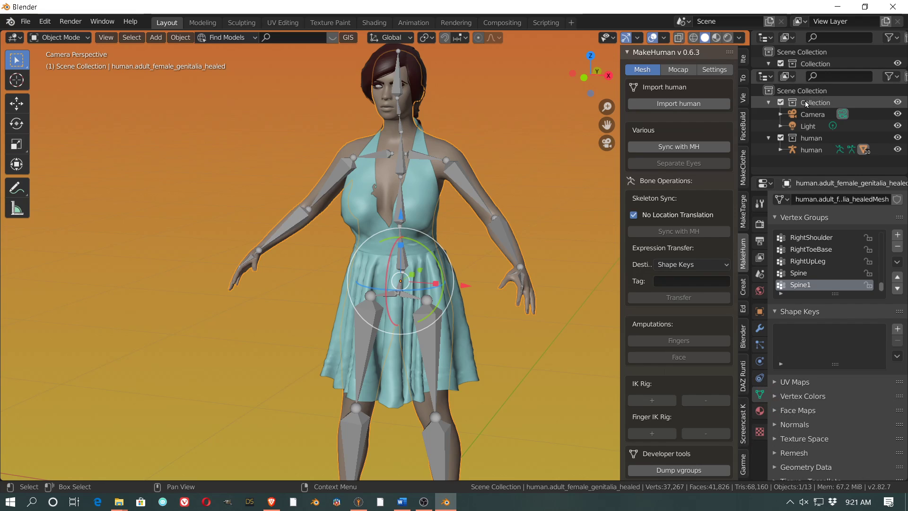
{"action": "right_click", "coordinate": [796, 69]}
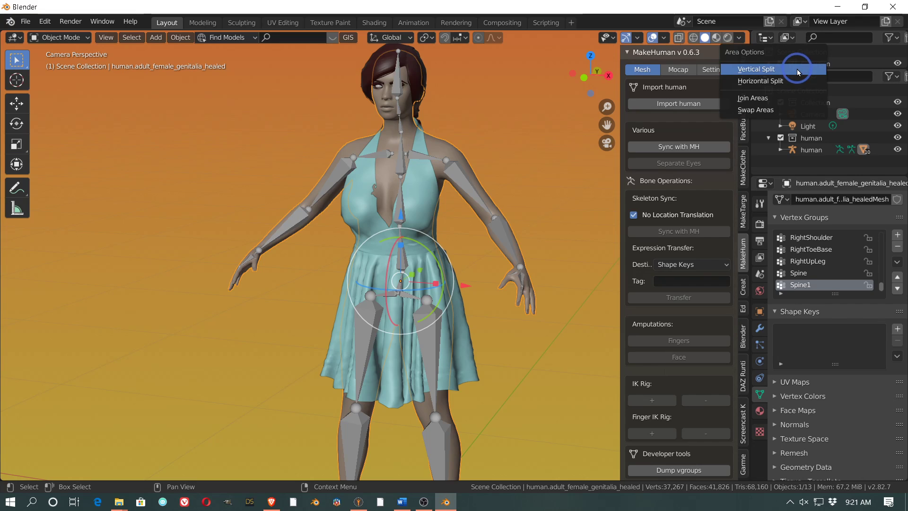
{"action": "left_click", "coordinate": [782, 98]}
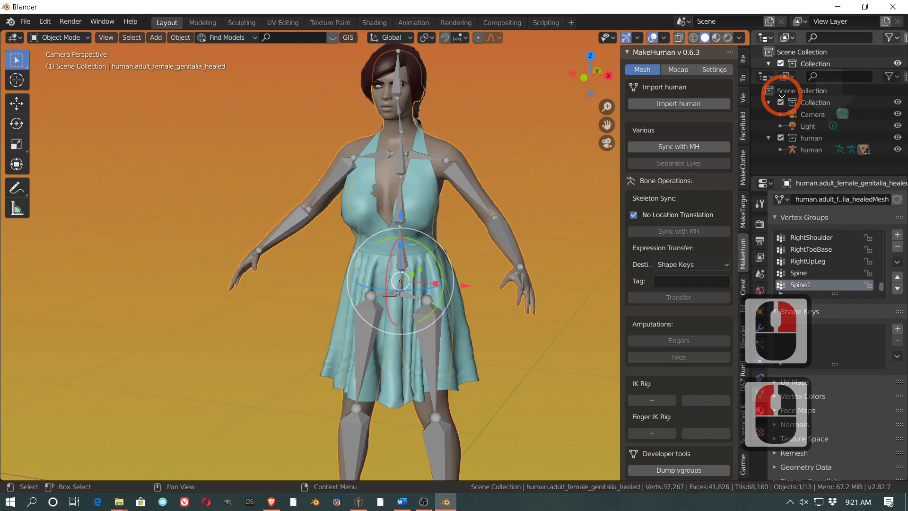
{"action": "right_click", "coordinate": [815, 74]}
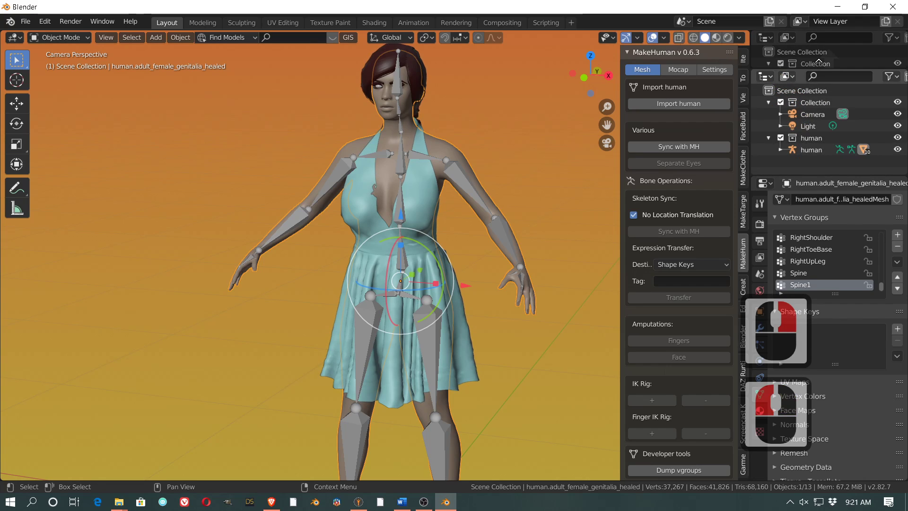
{"action": "left_click", "coordinate": [821, 63]}
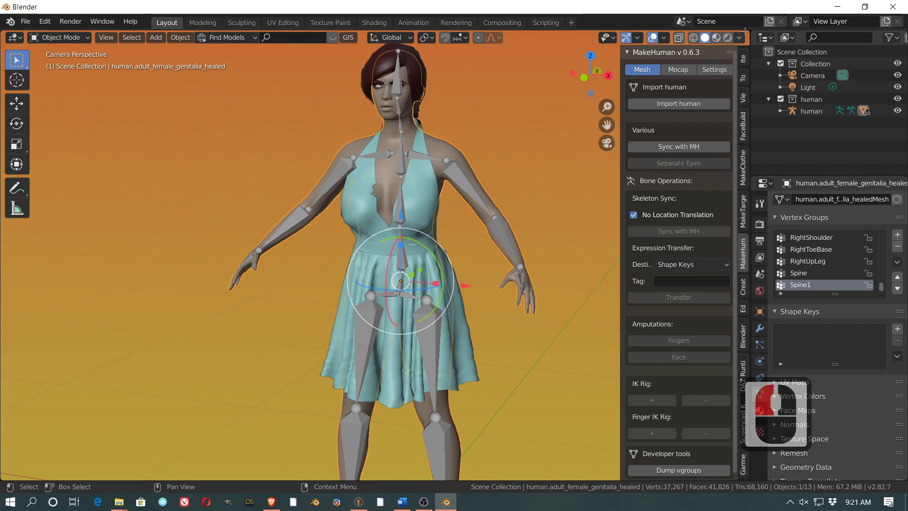
Split the 3D viewport horizontally and turn the upper area into a Timeline editor.
{"action": "left_click_drag", "start_coordinate": [745, 31], "coordinate": [743, 134]}
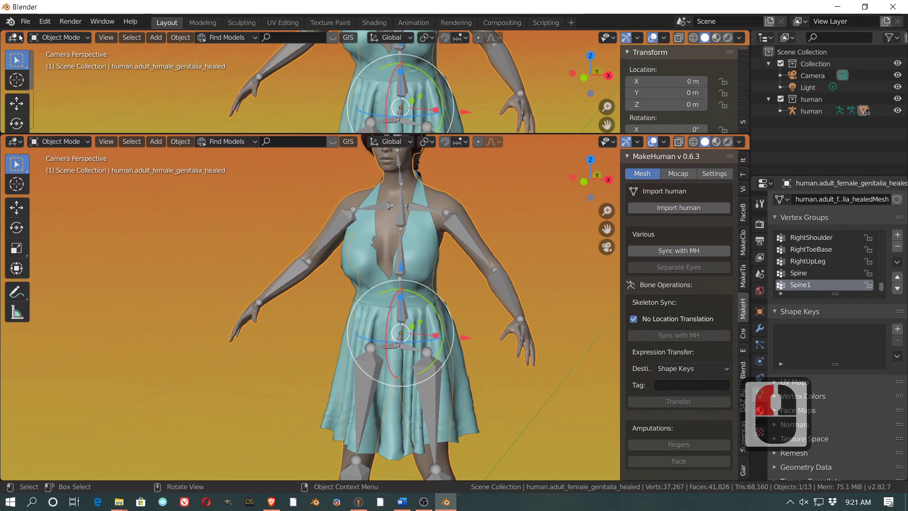
{"action": "left_click", "coordinate": [19, 37]}
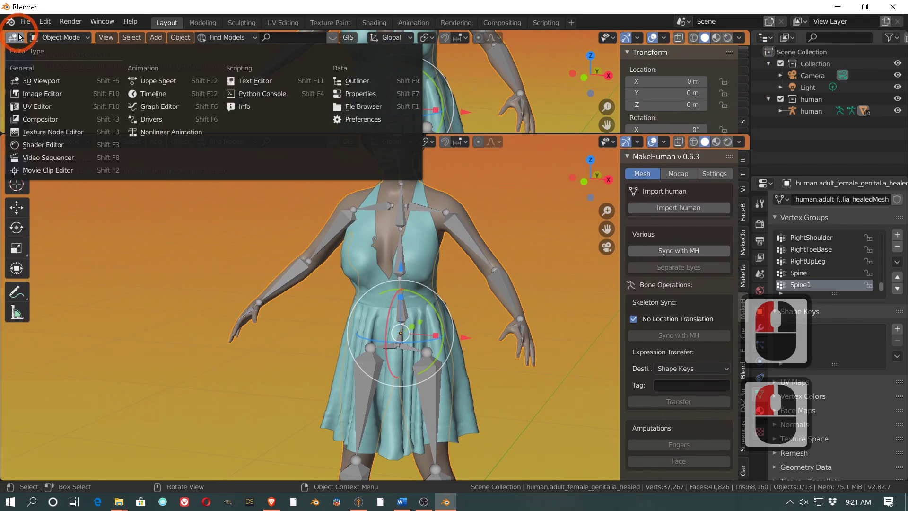
{"action": "left_click", "coordinate": [149, 95]}
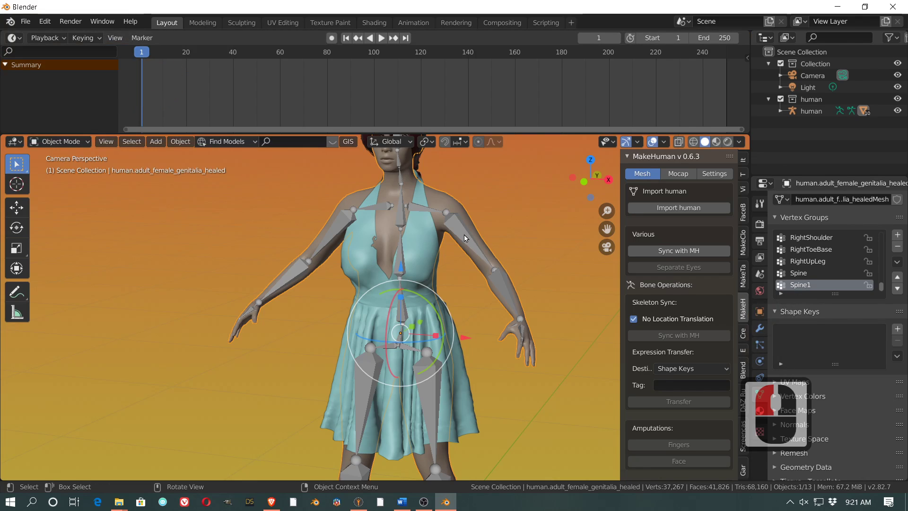
Select the figure's armature and switch it to Pose Mode.
{"action": "left_click", "coordinate": [64, 141]}
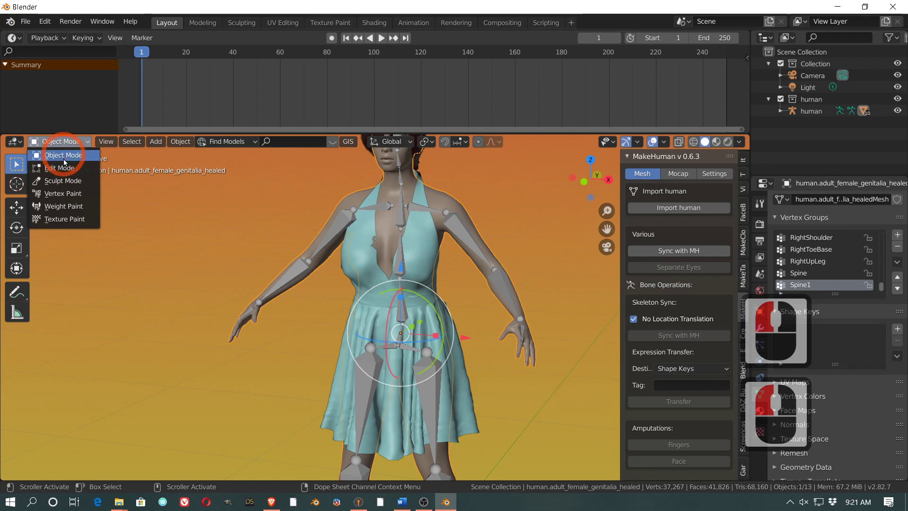
{"action": "left_click", "coordinate": [468, 237]}
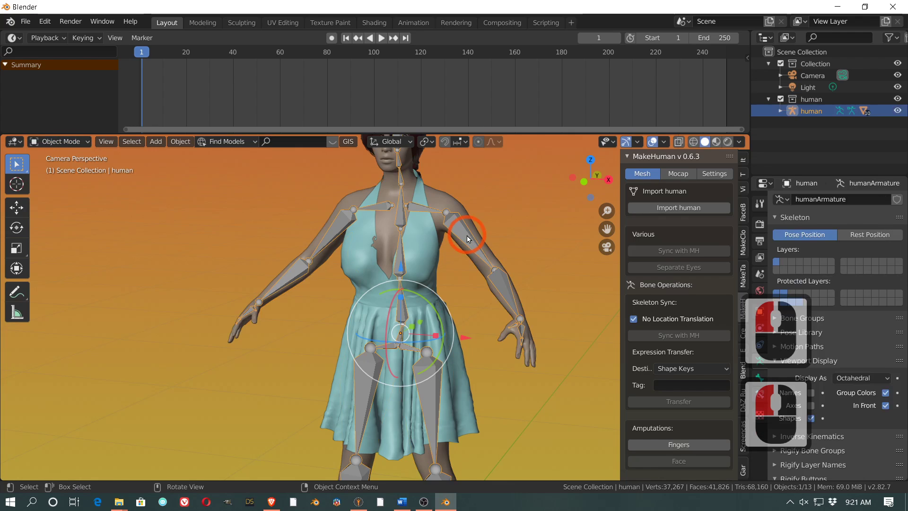
{"action": "left_click", "coordinate": [73, 146]}
{"action": "left_click", "coordinate": [60, 179]}
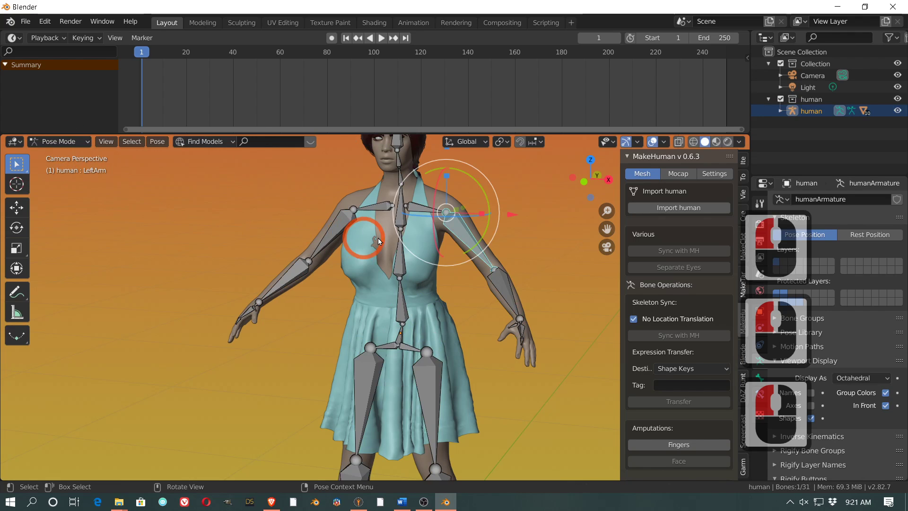
Select all the armature's bones and insert a LocRot keyframe at frame 1.
{"action": "key", "text": "a"}
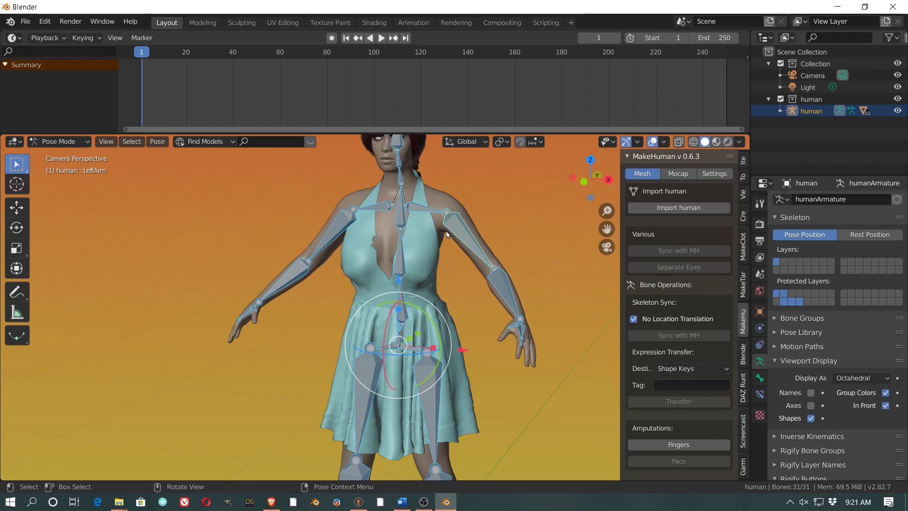
{"action": "key", "text": "i"}
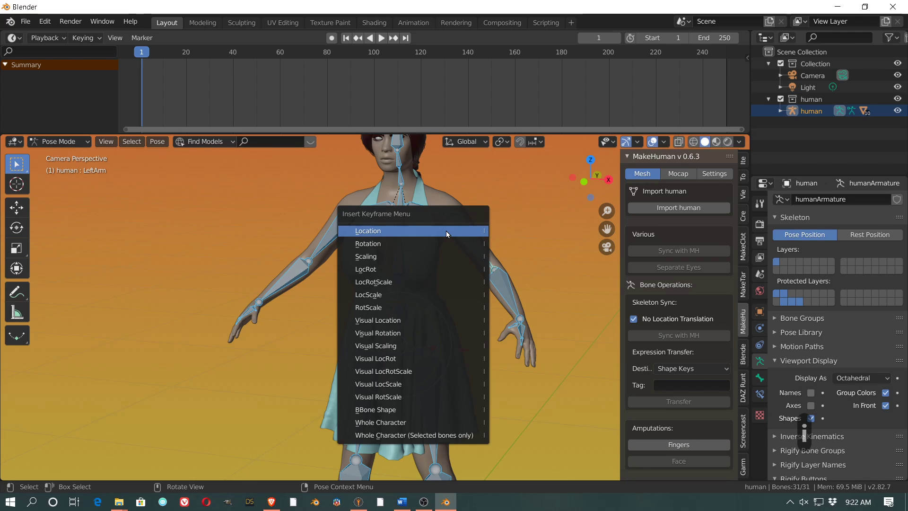
{"action": "left_click", "coordinate": [399, 267]}
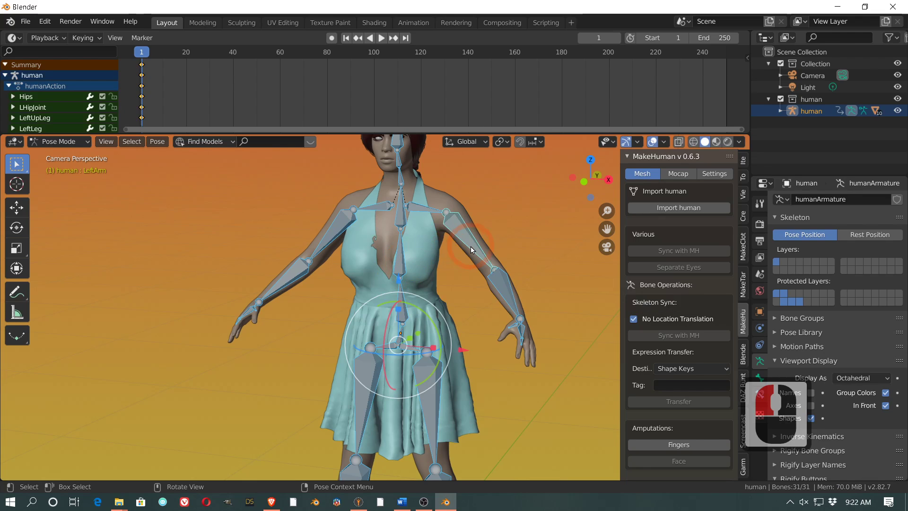
Move to frame 40 and, in front view, rotate the left upper arm bone down towards the body.
{"action": "left_click", "coordinate": [151, 52]}
{"action": "left_click_drag", "start_coordinate": [150, 52], "coordinate": [234, 58]}
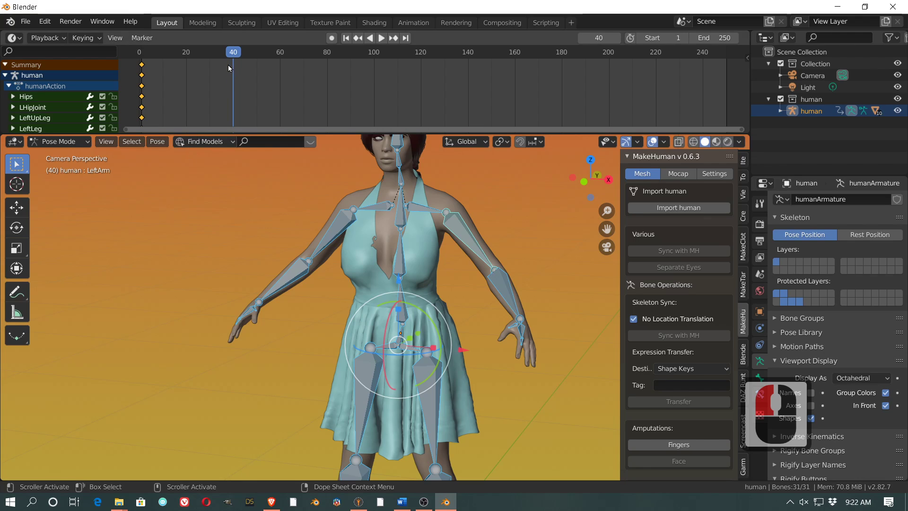
{"action": "left_click", "coordinate": [470, 244]}
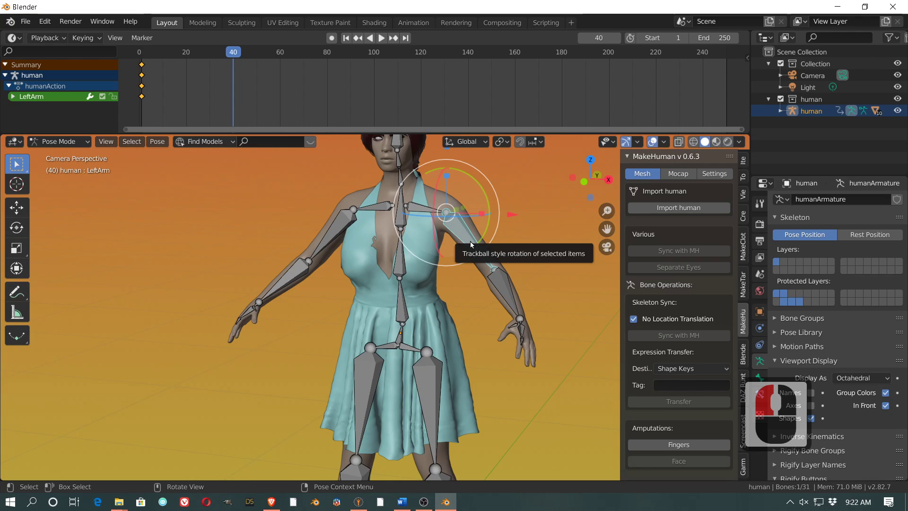
{"action": "key", "text": "1"}
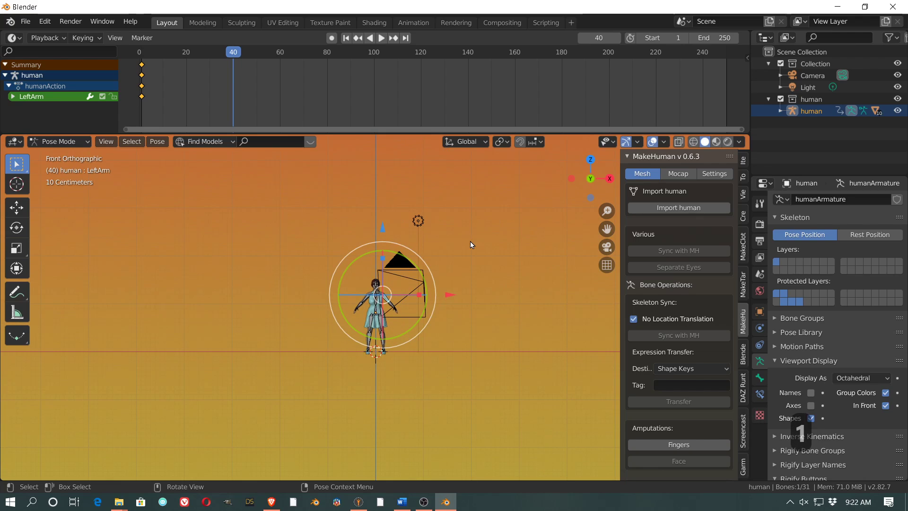
{"action": "key", "text": "KP_Decimal"}
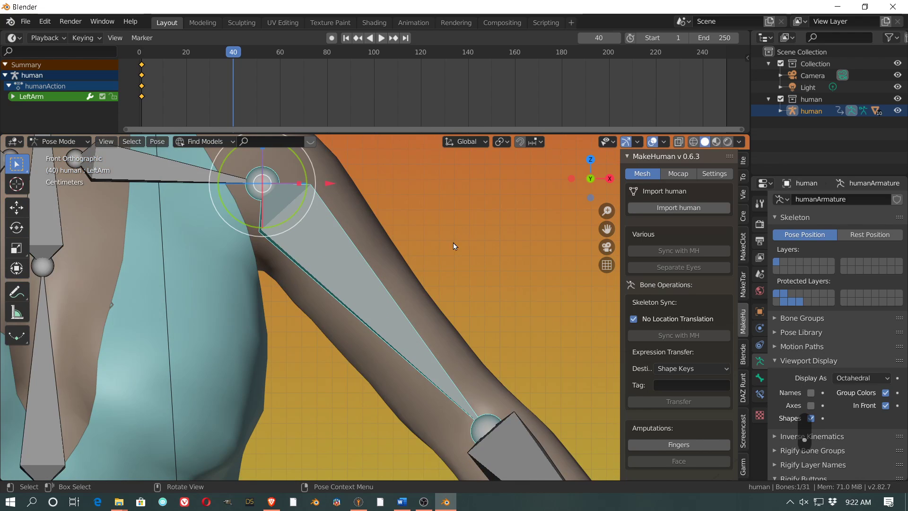
{"action": "scroll", "coordinate": [369, 287], "scroll_direction": "down", "scroll_amount": 2}
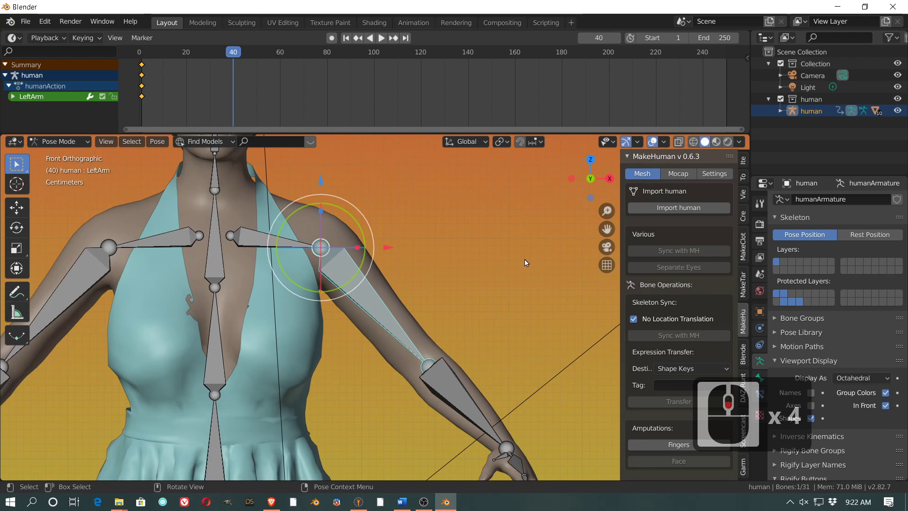
{"action": "key", "text": "r"}
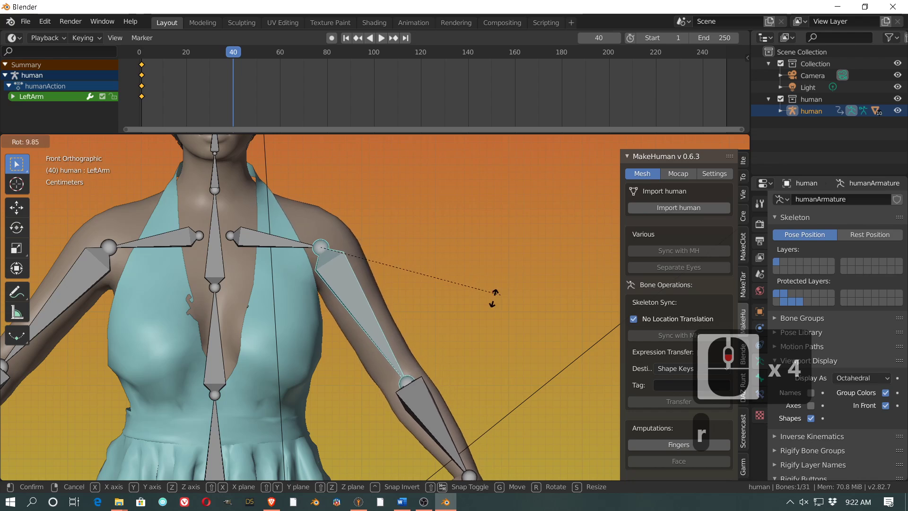
{"action": "left_click", "coordinate": [435, 327]}
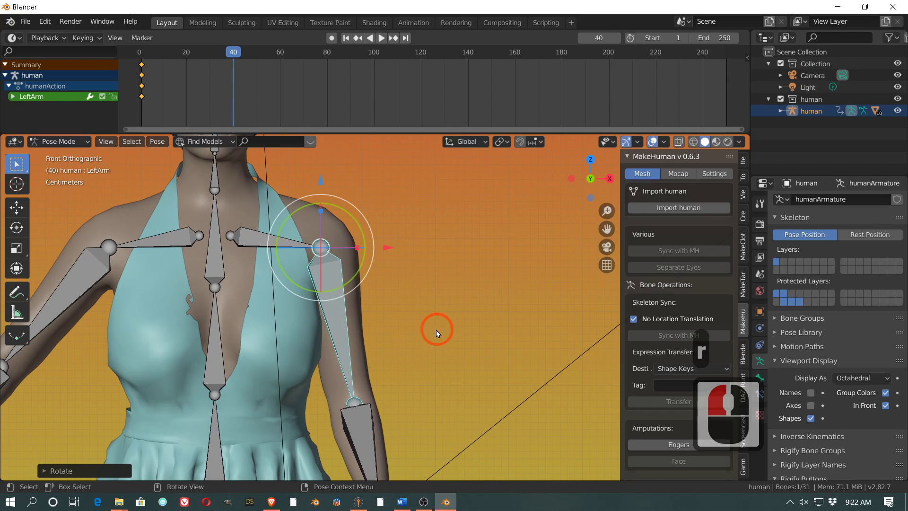
Rotate the right upper arm bone down towards the body to match the left arm.
{"action": "left_click", "coordinate": [71, 295]}
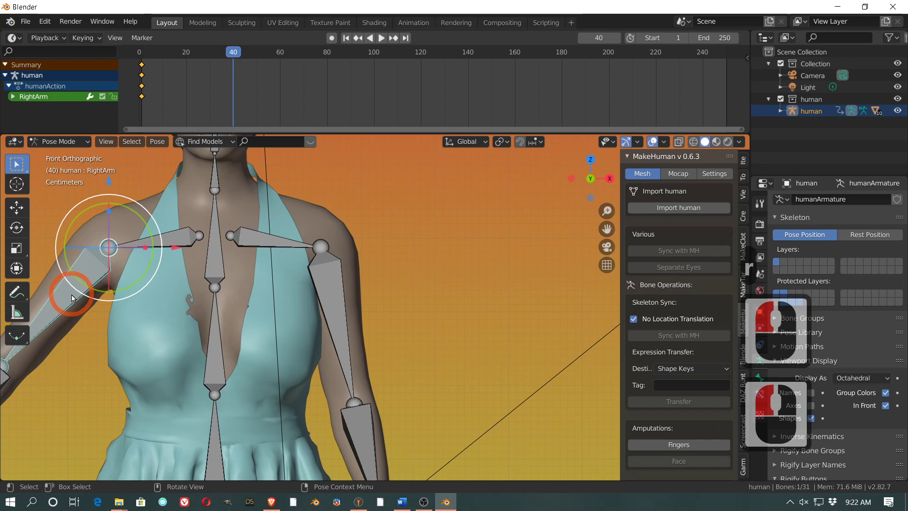
{"action": "key", "text": "r"}
{"action": "left_click", "coordinate": [98, 304]}
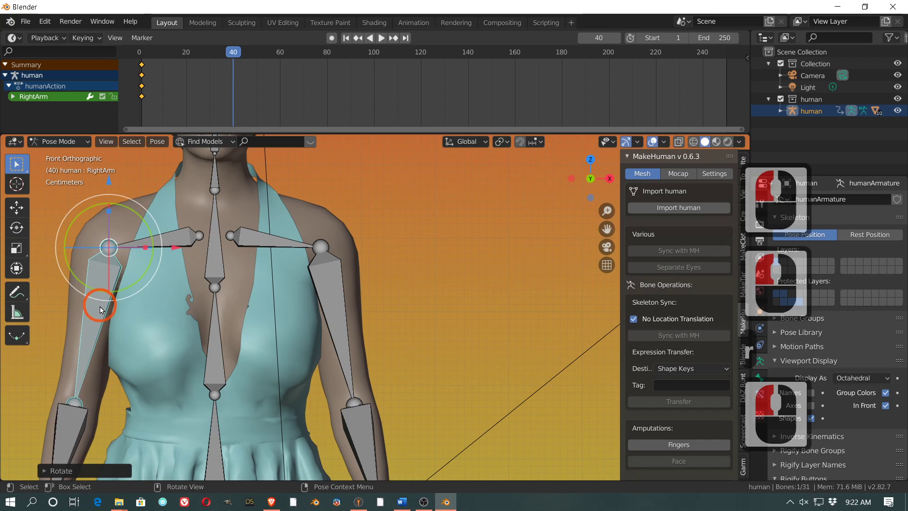
Select both upper arm bones and insert a LocRot keyframe for them at frame 40.
{"action": "left_click", "coordinate": [345, 314], "text": "shift"}
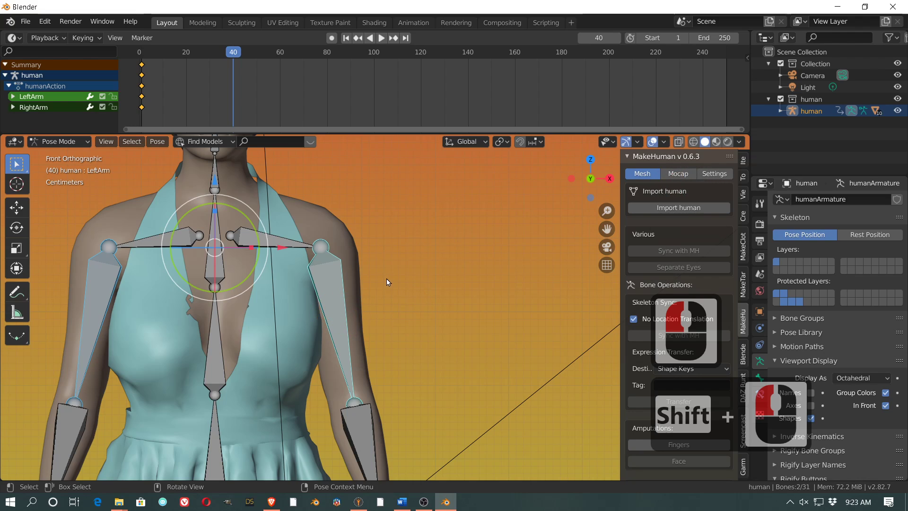
{"action": "key", "text": "i"}
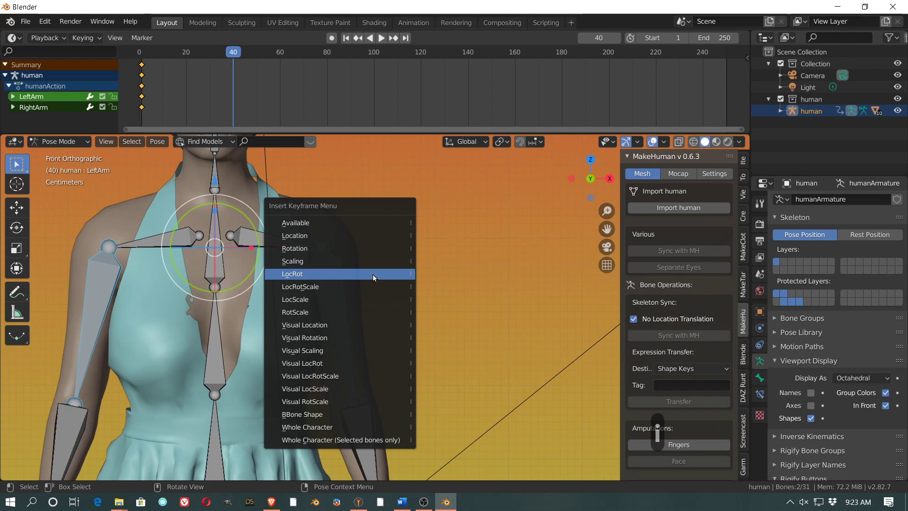
{"action": "left_click", "coordinate": [373, 274]}
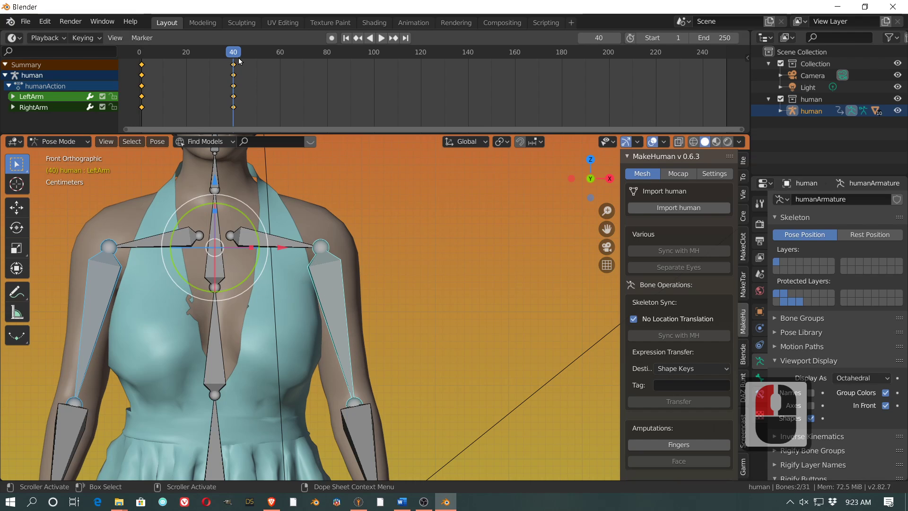
Play the arm animation from the beginning, stop it and return to frame 1.
{"action": "left_click_drag", "start_coordinate": [233, 53], "coordinate": [147, 55]}
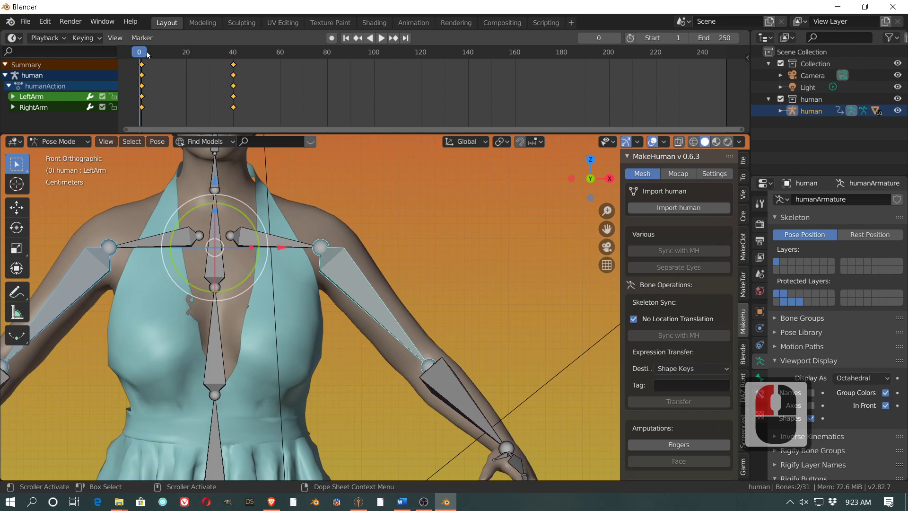
{"action": "left_click", "coordinate": [381, 37]}
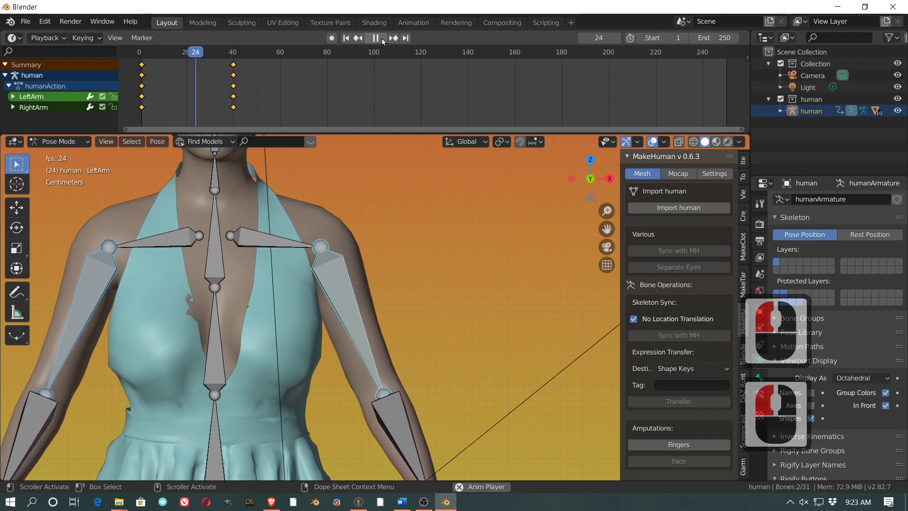
{"action": "left_click", "coordinate": [376, 38]}
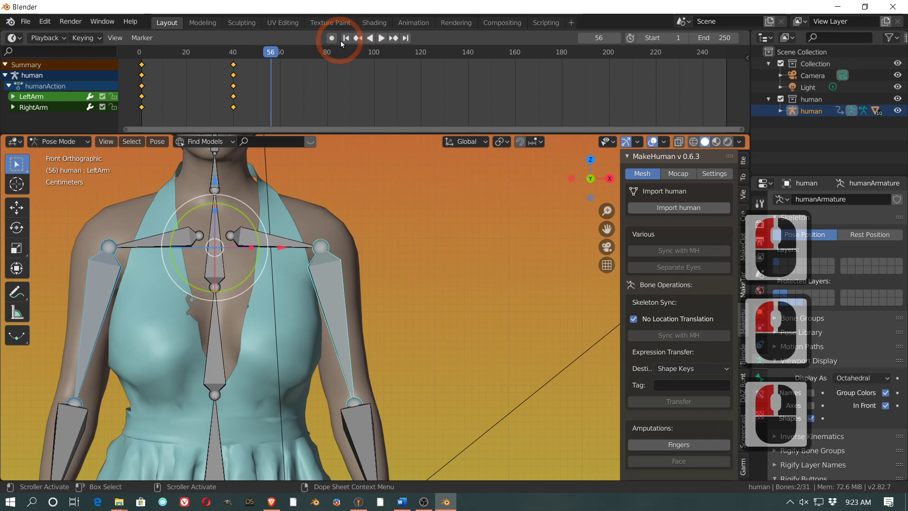
{"action": "left_click", "coordinate": [345, 38]}
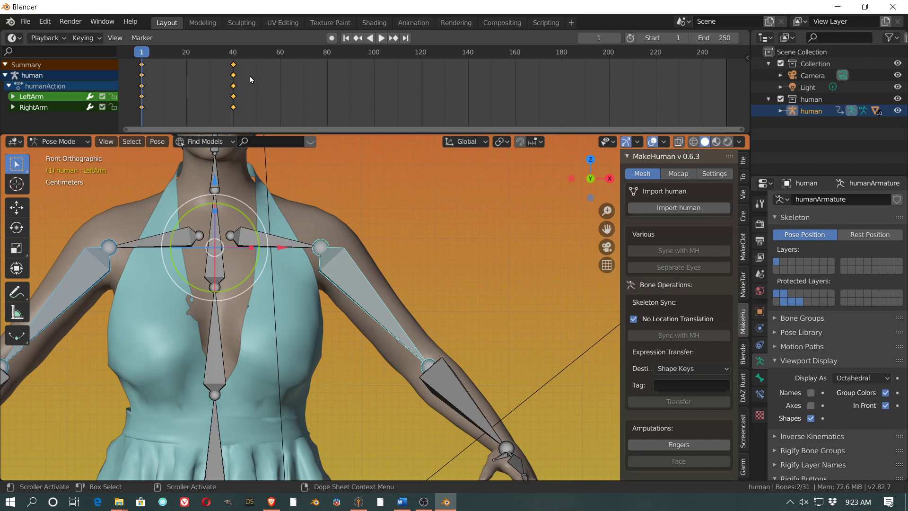
Set the animation's end frame to 60.
{"action": "left_click", "coordinate": [722, 37]}
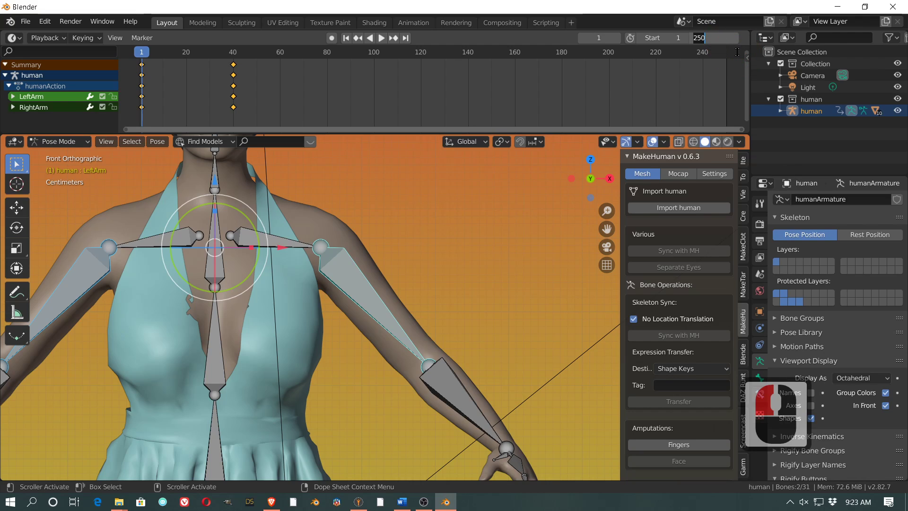
{"action": "type", "text": "60"}
{"action": "key", "text": "Return"}
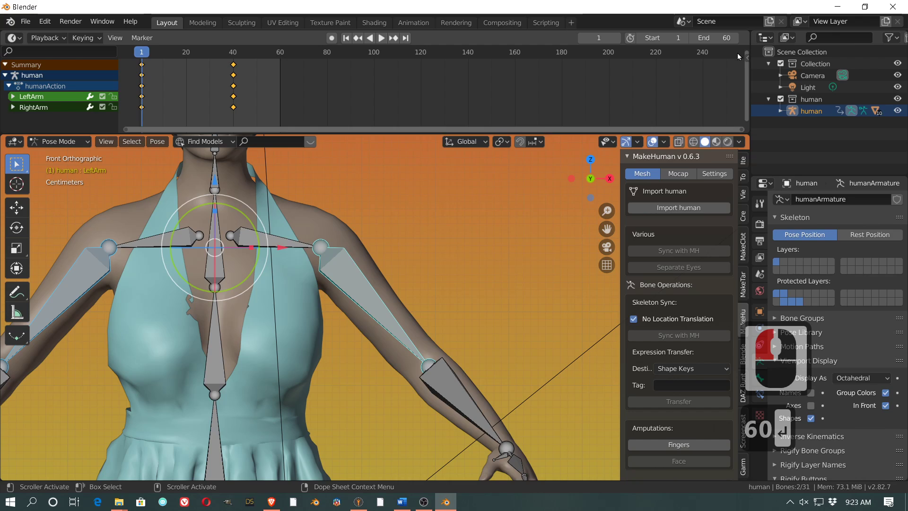
Scrub the arm animation between the start and frame 40 to review the motion on the whole upper body.
{"action": "left_click_drag", "start_coordinate": [141, 52], "coordinate": [165, 54]}
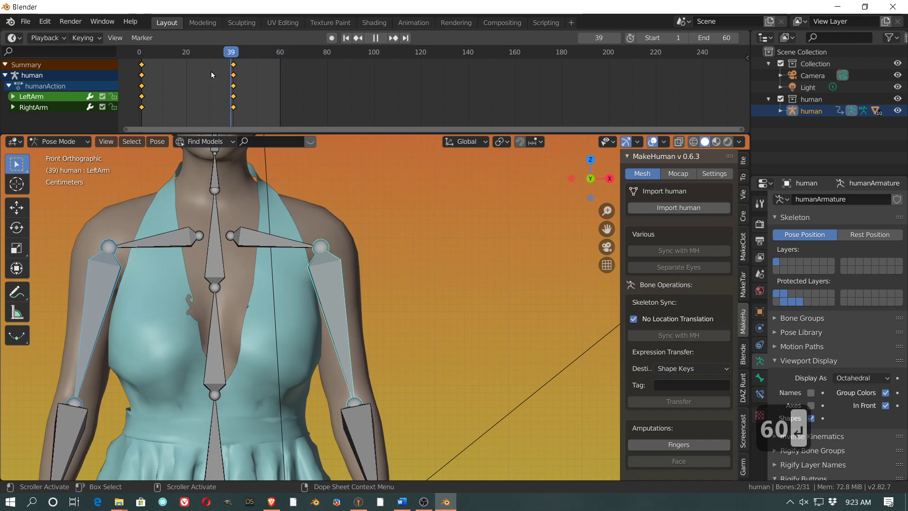
{"action": "left_click_drag", "start_coordinate": [211, 75], "coordinate": [139, 72]}
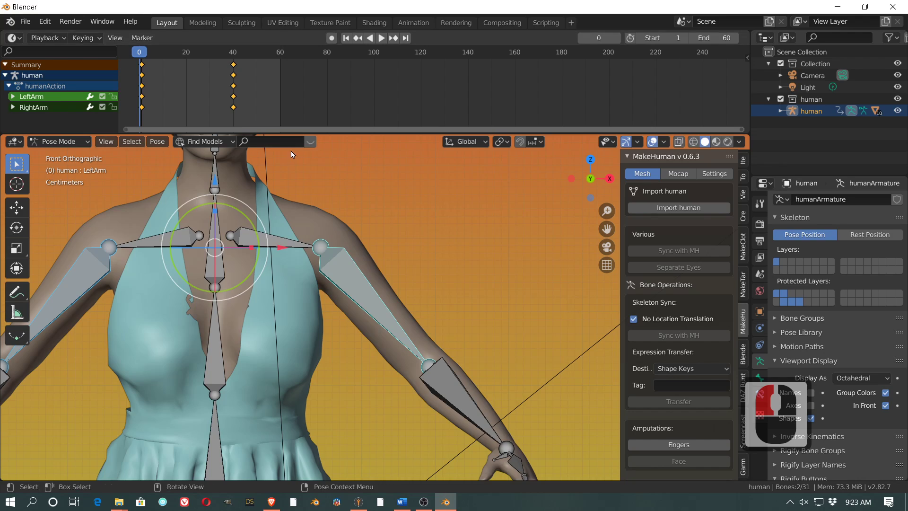
{"action": "scroll", "coordinate": [309, 181], "scroll_direction": "down", "scroll_amount": 4}
{"action": "scroll", "coordinate": [340, 215], "scroll_direction": "down", "scroll_amount": 2}
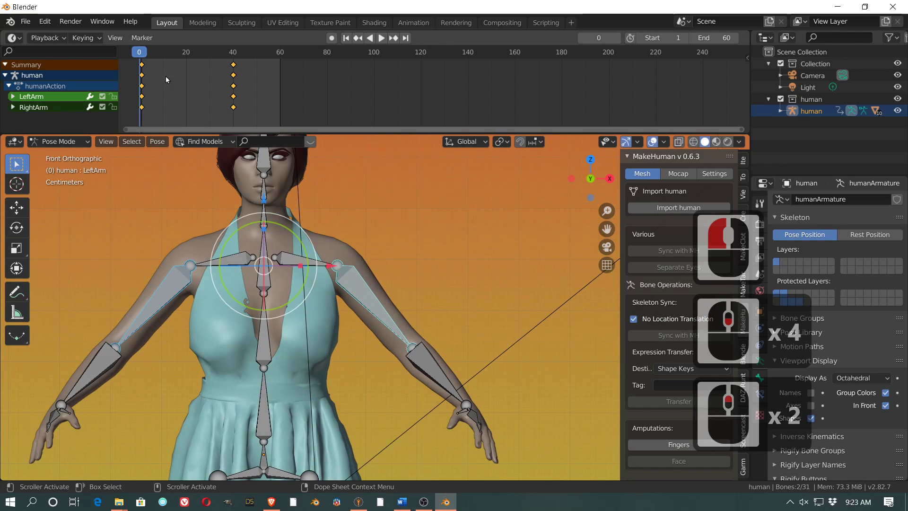
{"action": "left_click_drag", "start_coordinate": [151, 59], "coordinate": [234, 69]}
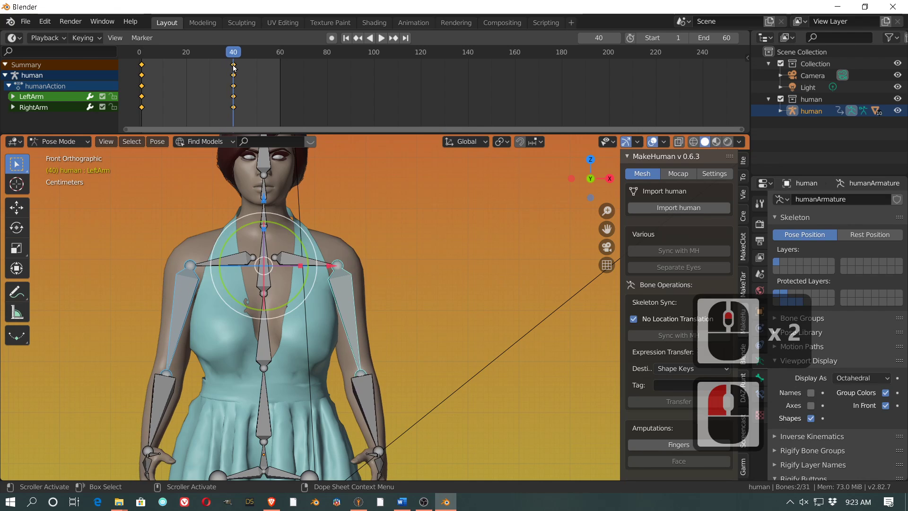
Move to frame 59, select the Neck bone and insert a LocRot keyframe for its straight-ahead pose.
{"action": "scroll", "coordinate": [307, 188], "scroll_direction": "up", "scroll_amount": 3}
{"action": "middle_click_drag", "start_coordinate": [313, 191], "coordinate": [388, 314], "text": "shift"}
{"action": "left_click_drag", "start_coordinate": [235, 55], "coordinate": [277, 54]}
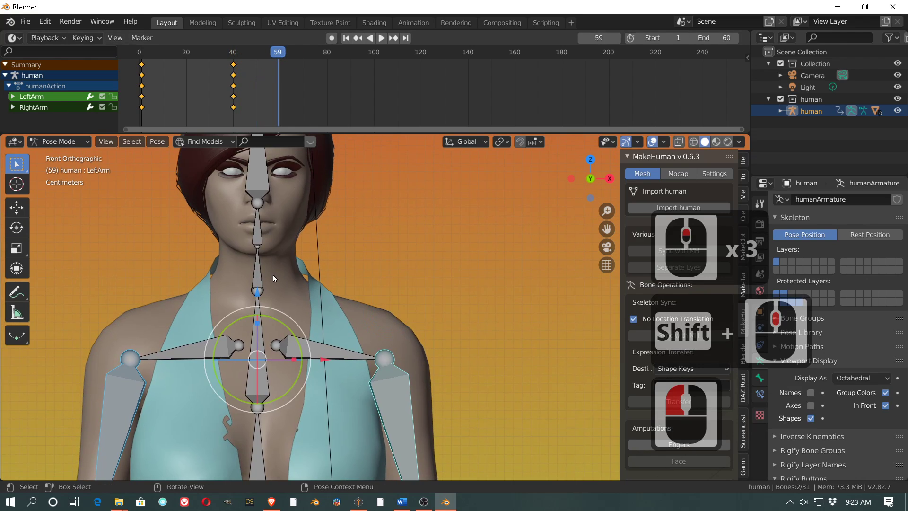
{"action": "left_click", "coordinate": [255, 274]}
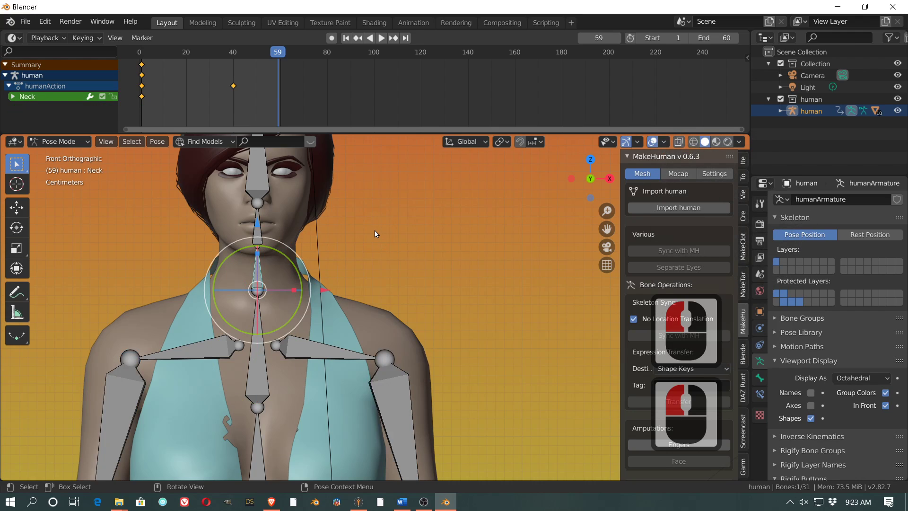
{"action": "key", "text": "i"}
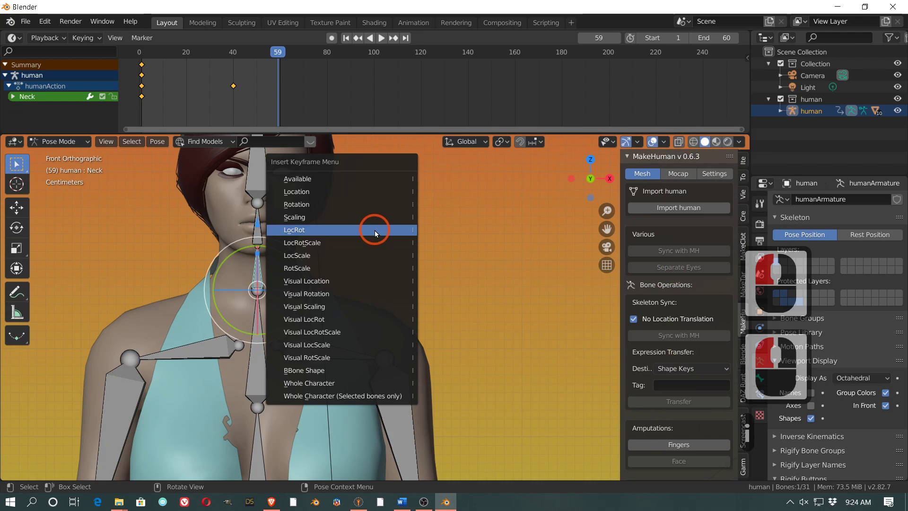
{"action": "left_click", "coordinate": [374, 231]}
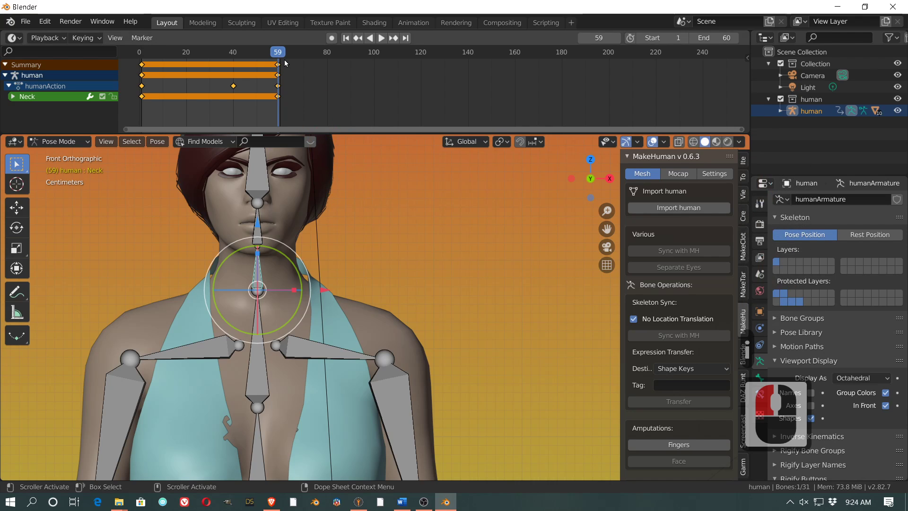
Move to frame 100 and rotate the Neck bone about 33 degrees around the global Z axis, turning the head sideways.
{"action": "left_click_drag", "start_coordinate": [284, 56], "coordinate": [374, 57]}
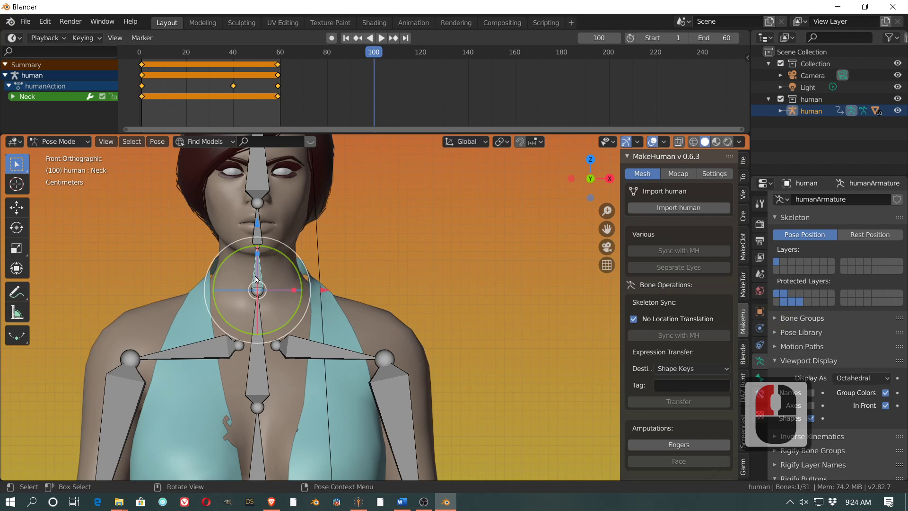
{"action": "key", "text": "r"}
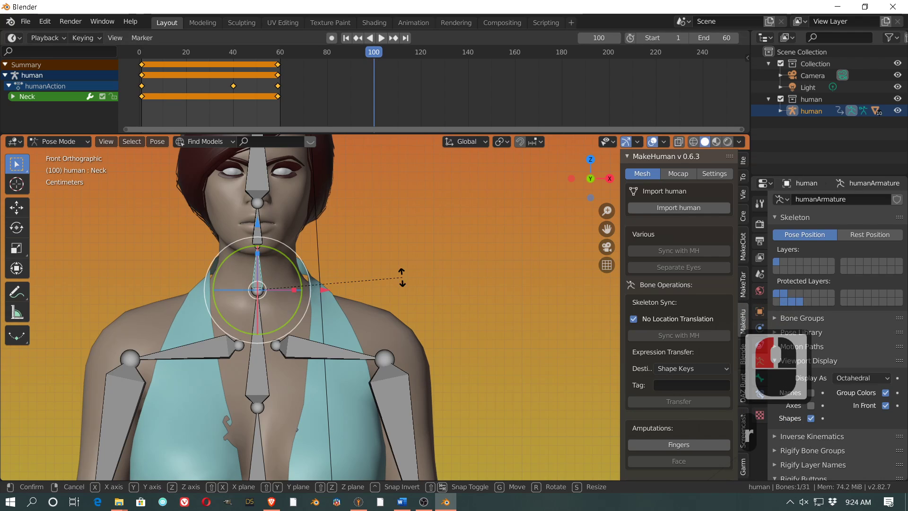
{"action": "key", "text": "z"}
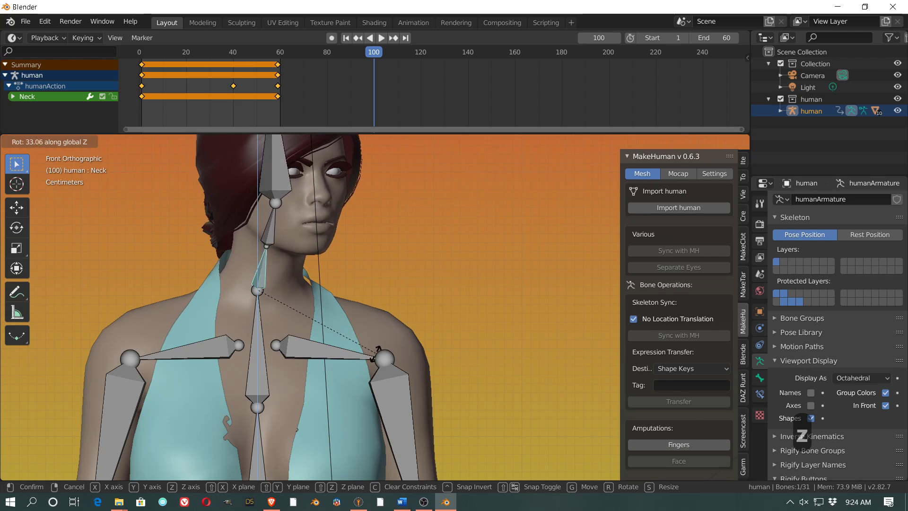
{"action": "left_click", "coordinate": [375, 322]}
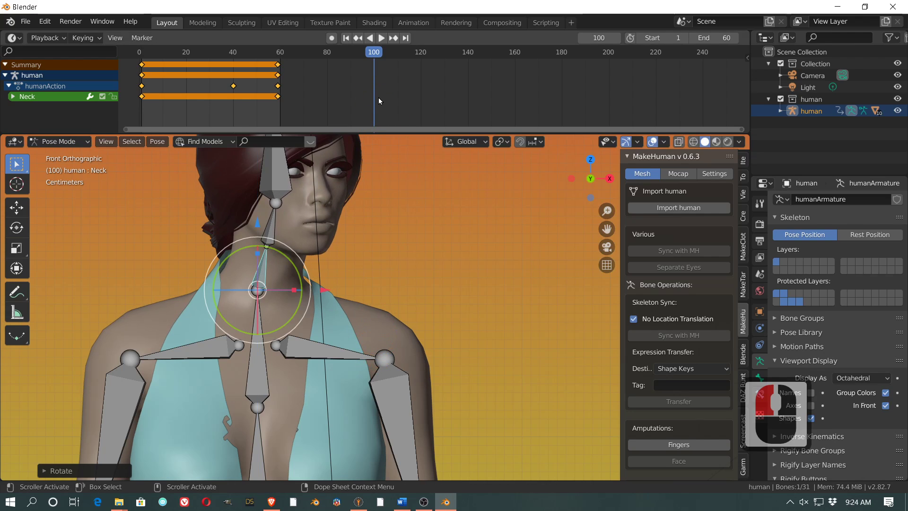
Insert a LocRot keyframe for the turned Neck bone at frame 100, and scrub the timeline to check the head turn.
{"action": "key", "text": "i"}
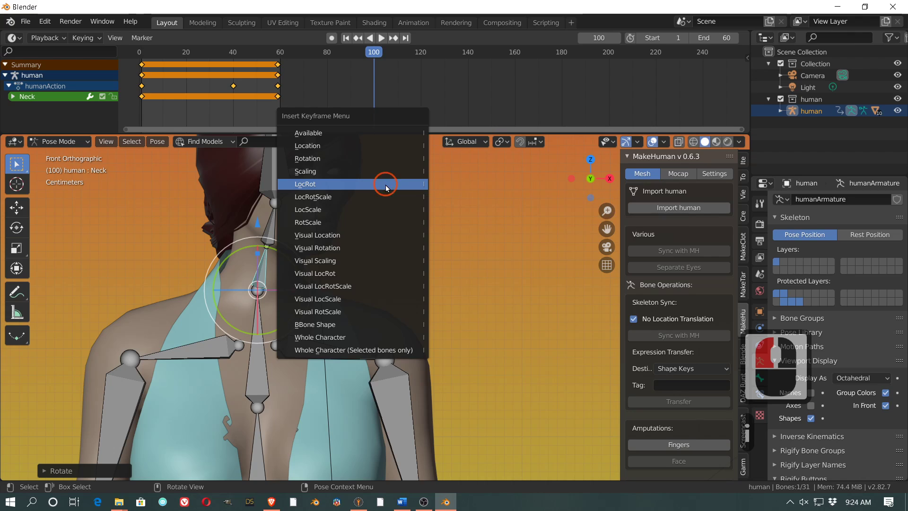
{"action": "left_click", "coordinate": [385, 185]}
{"action": "left_click", "coordinate": [373, 51]}
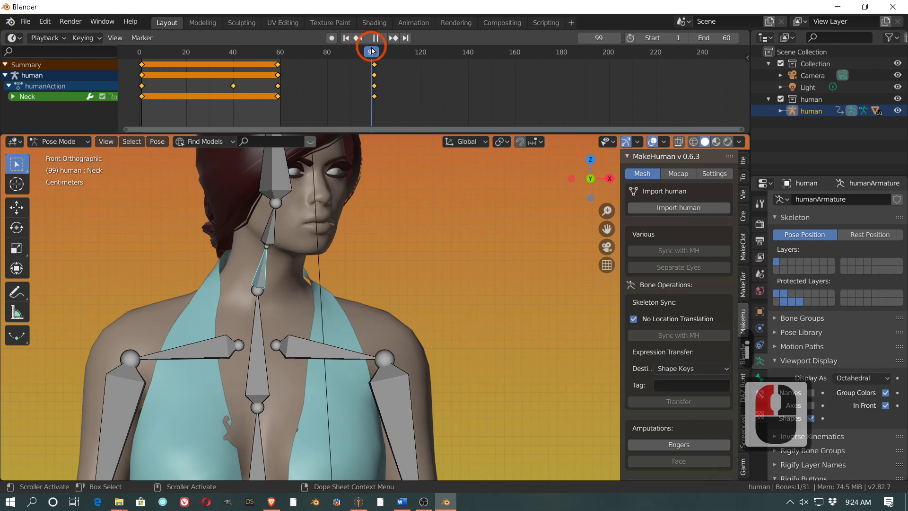
{"action": "mouse_move", "coordinate": [372, 51]}
{"action": "left_mouse_down"}
{"action": "mouse_move", "coordinate": [187, 43]}
{"action": "mouse_move", "coordinate": [374, 62]}
{"action": "left_mouse_up"}
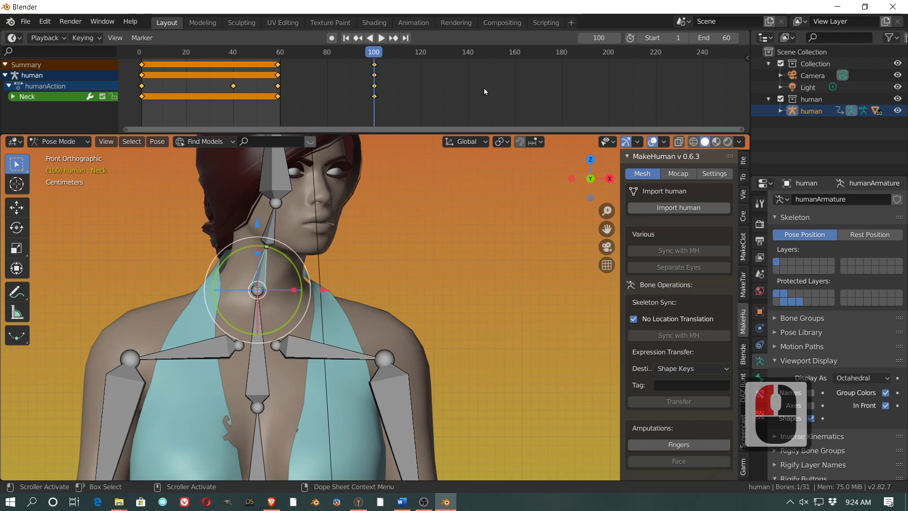
Set the animation's end frame to 100, and scrub the timeline to check the full animation.
{"action": "left_click", "coordinate": [725, 38]}
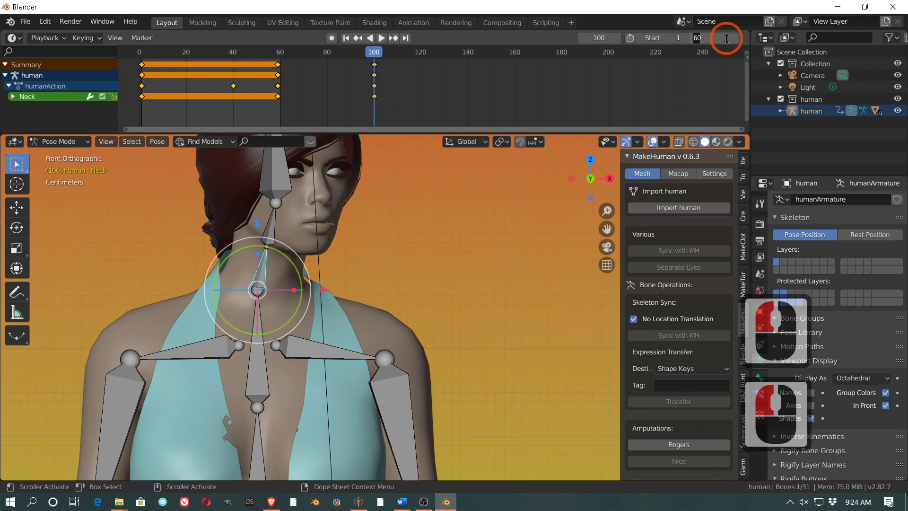
{"action": "type", "text": "100"}
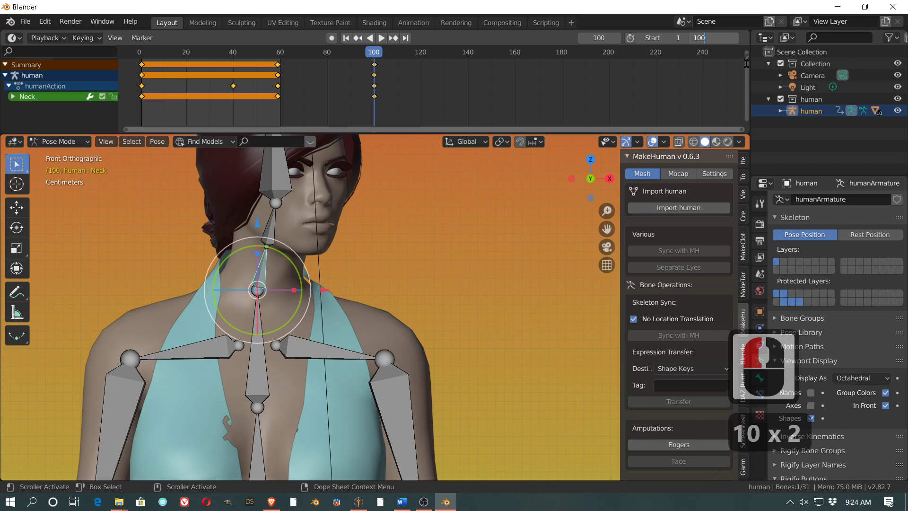
{"action": "key", "text": "Return"}
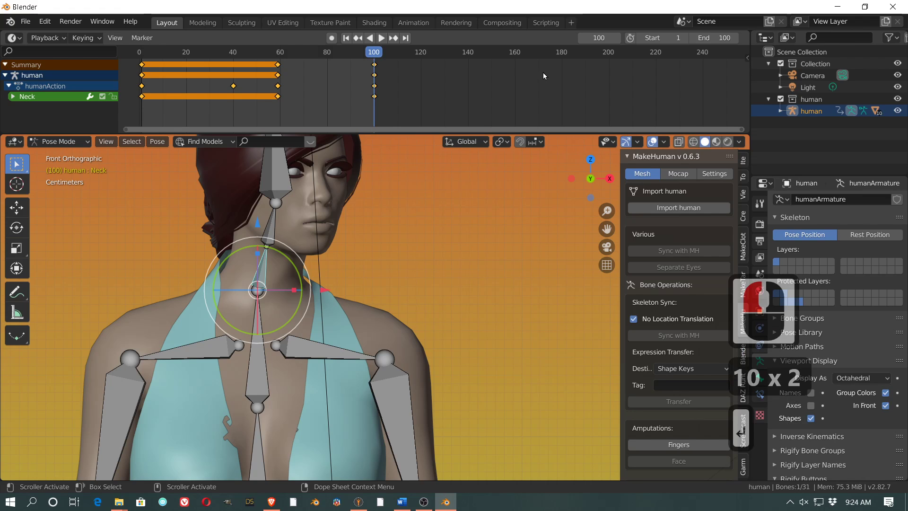
{"action": "mouse_move", "coordinate": [379, 55]}
{"action": "left_mouse_down"}
{"action": "mouse_move", "coordinate": [142, 61]}
{"action": "mouse_move", "coordinate": [375, 62]}
{"action": "left_mouse_up"}
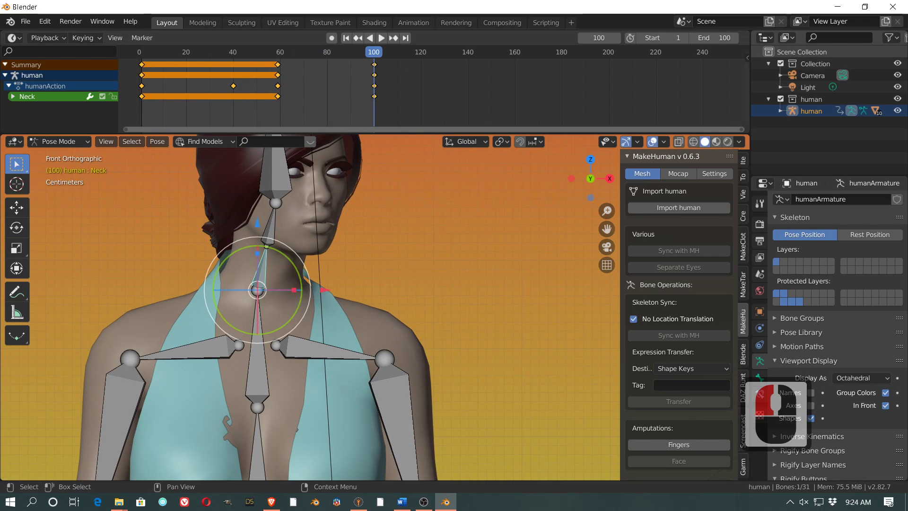
Examine the available render engines and the Cycles sampling settings in the render properties.
{"action": "left_click", "coordinate": [402, 502]}
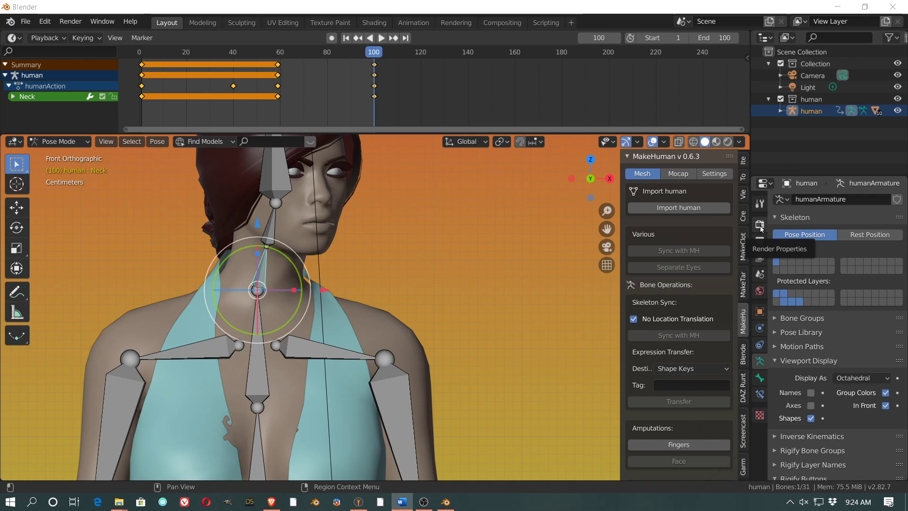
{"action": "left_click", "coordinate": [759, 225]}
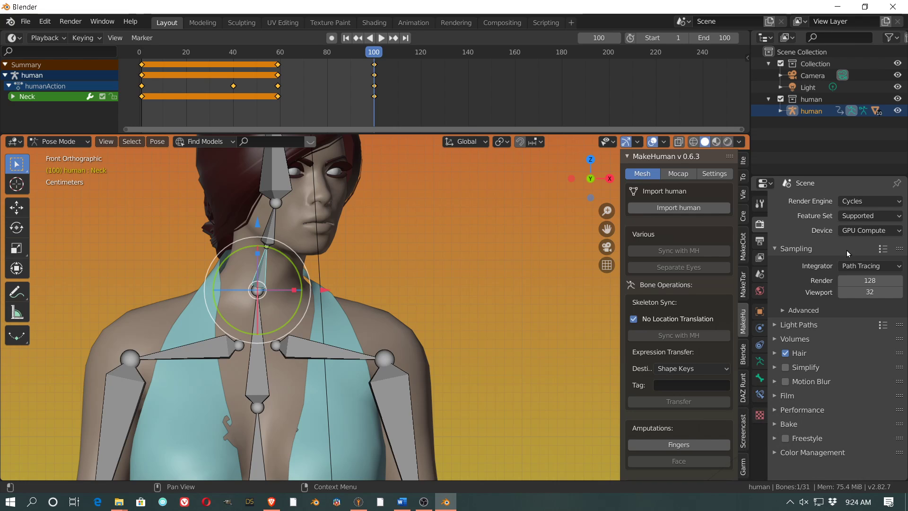
{"action": "left_click", "coordinate": [863, 203]}
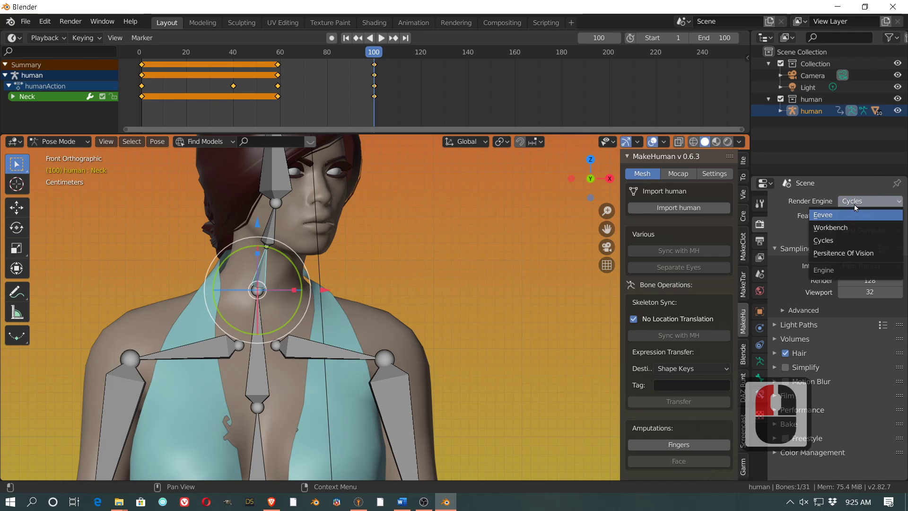
{"action": "left_click", "coordinate": [855, 205]}
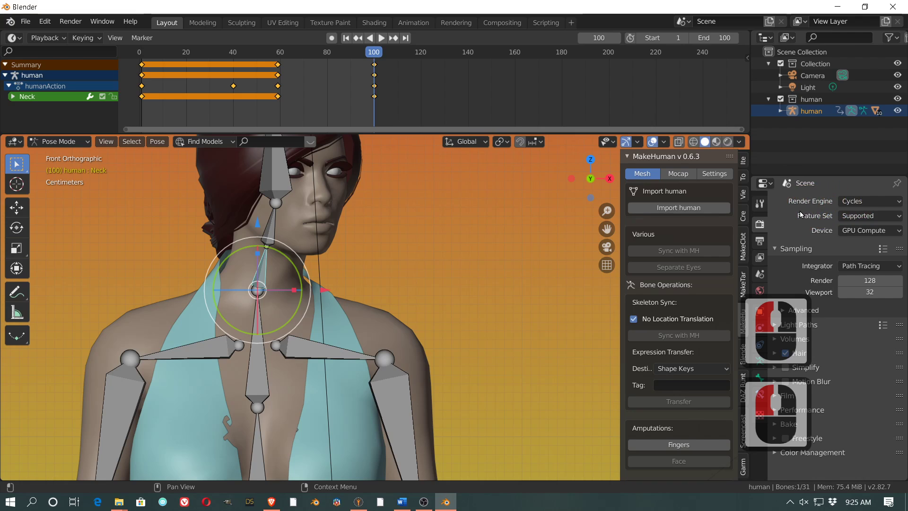
{"action": "scroll", "coordinate": [806, 224], "scroll_direction": "down", "scroll_amount": 3}
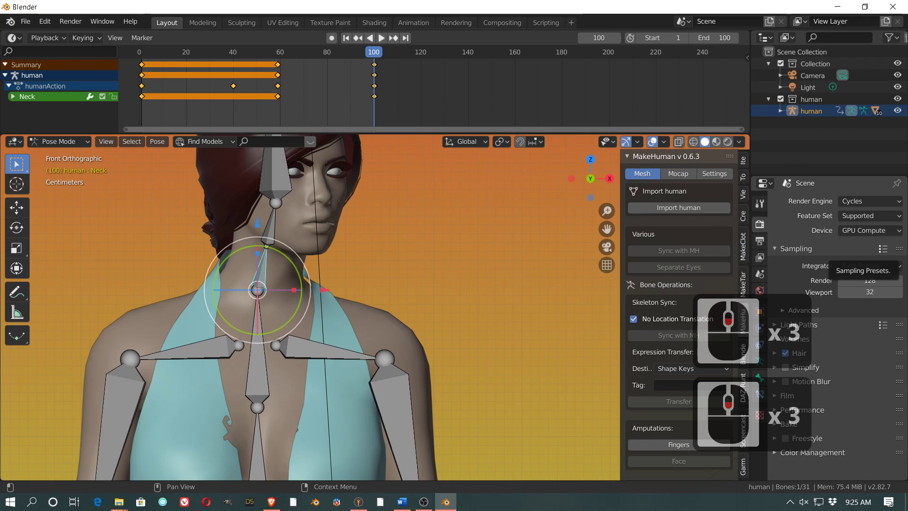
{"action": "scroll", "coordinate": [882, 250], "scroll_direction": "down", "scroll_amount": 1}
{"action": "scroll", "coordinate": [882, 249], "scroll_direction": "down", "scroll_amount": 9}
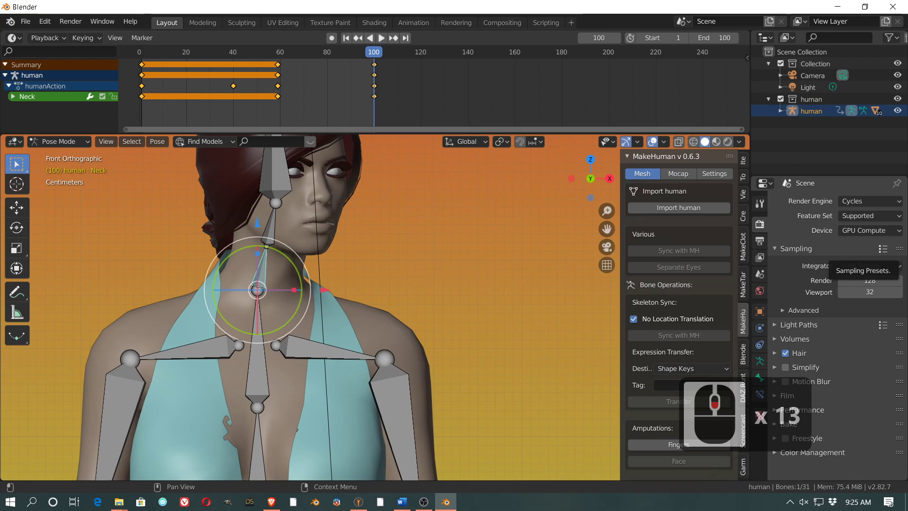
Reduce the output resolution scale to 50%.
{"action": "left_click", "coordinate": [759, 242]}
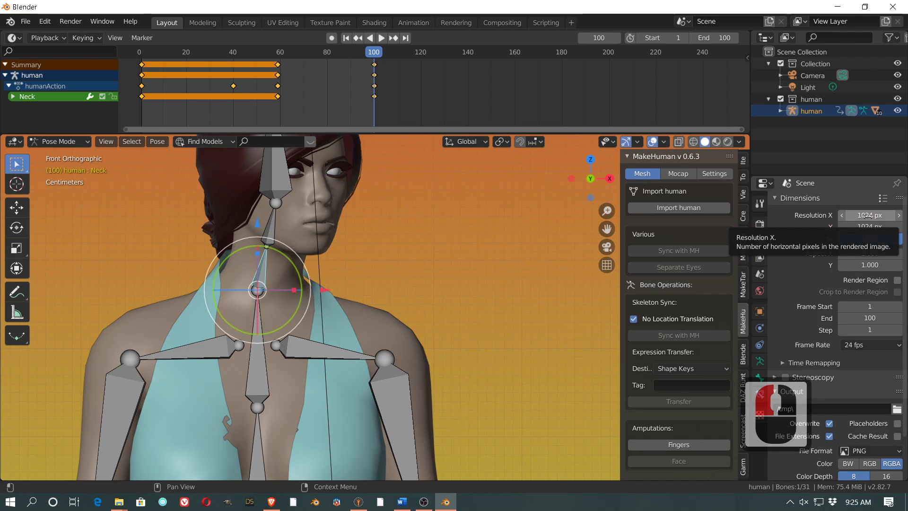
{"action": "scroll", "coordinate": [865, 241], "scroll_direction": "up", "scroll_amount": 3}
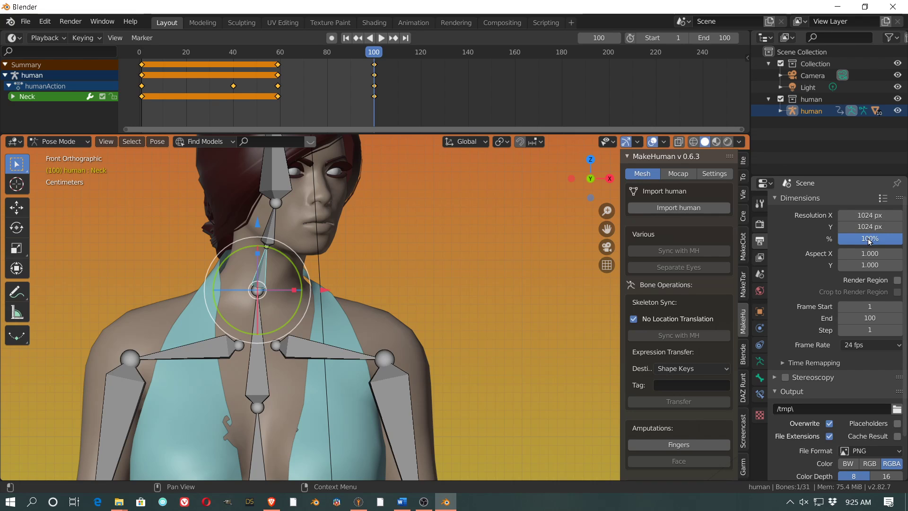
{"action": "left_click", "coordinate": [870, 240]}
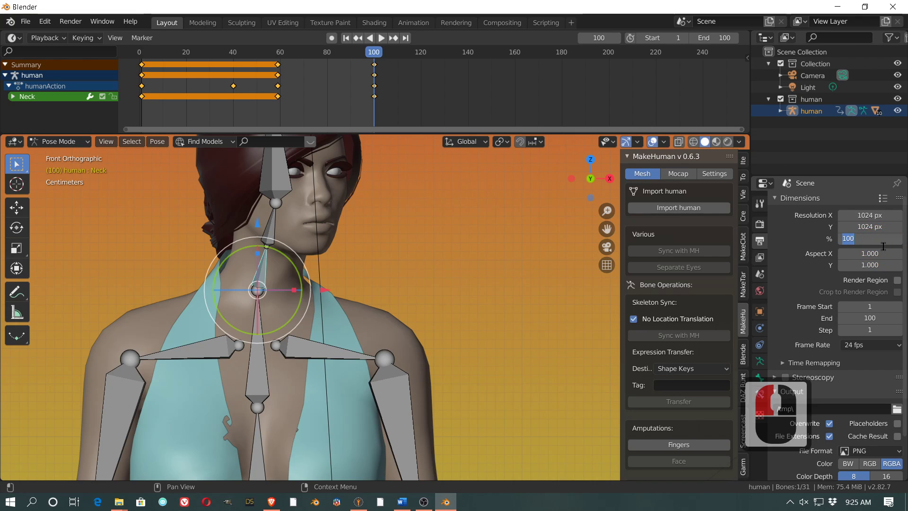
{"action": "type", "text": "50"}
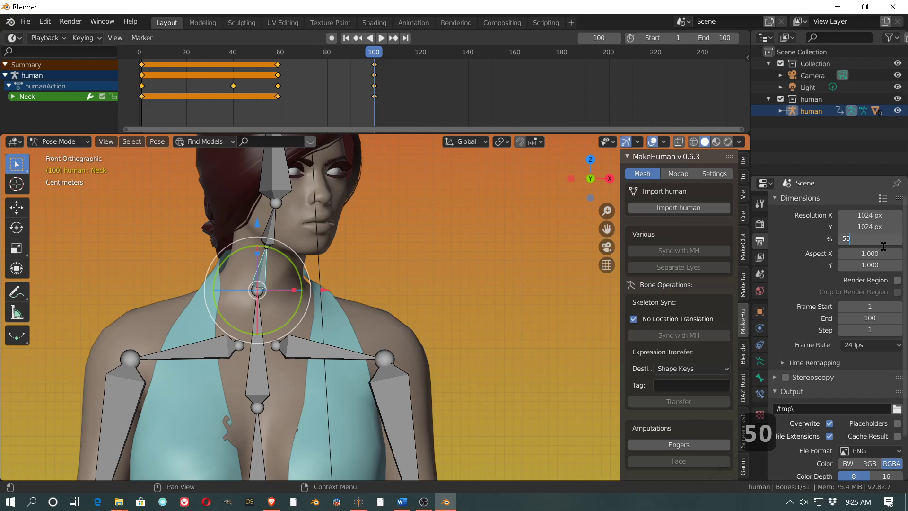
{"action": "key", "text": "Return"}
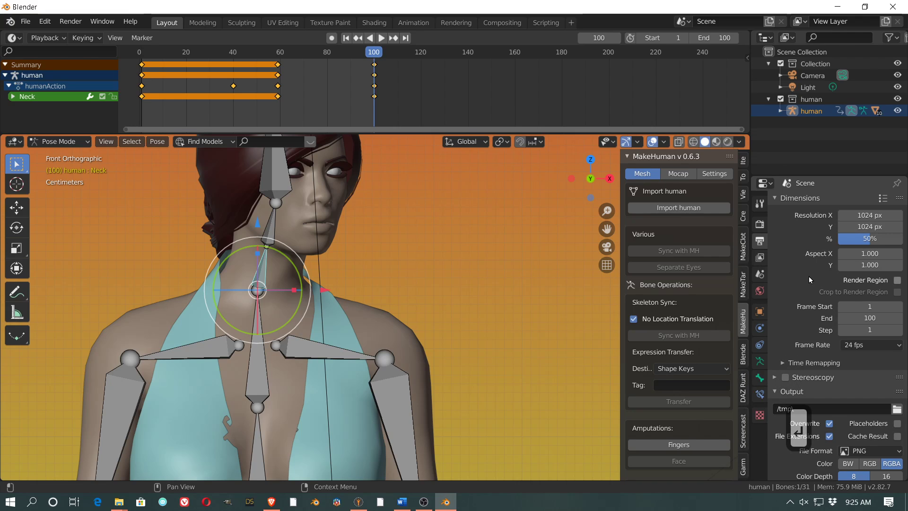
Set the render output's file format to FFmpeg video.
{"action": "scroll", "coordinate": [810, 282], "scroll_direction": "down", "scroll_amount": 3}
{"action": "scroll", "coordinate": [810, 284], "scroll_direction": "down", "scroll_amount": 2}
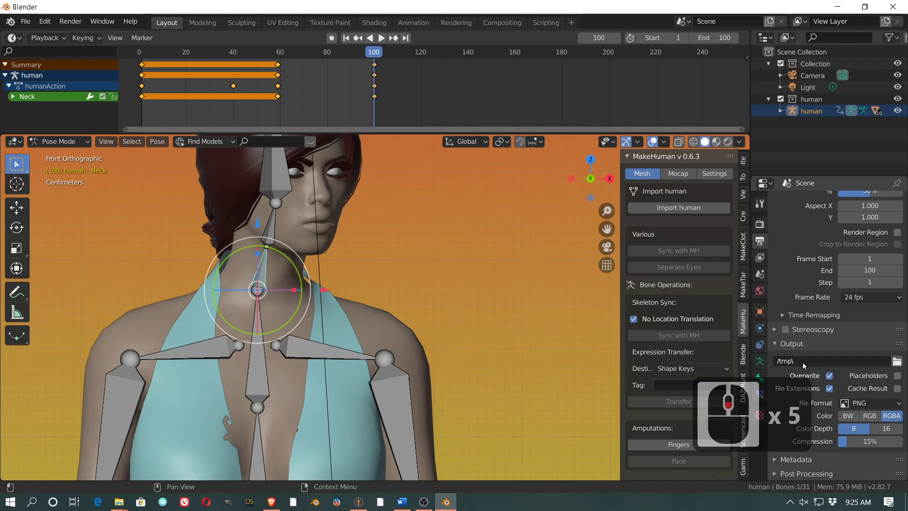
{"action": "left_click", "coordinate": [884, 405]}
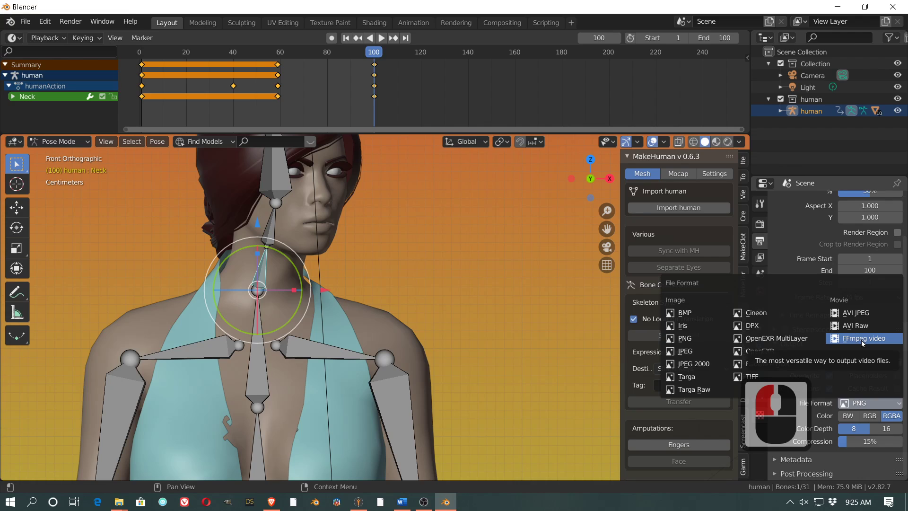
{"action": "left_click", "coordinate": [862, 339]}
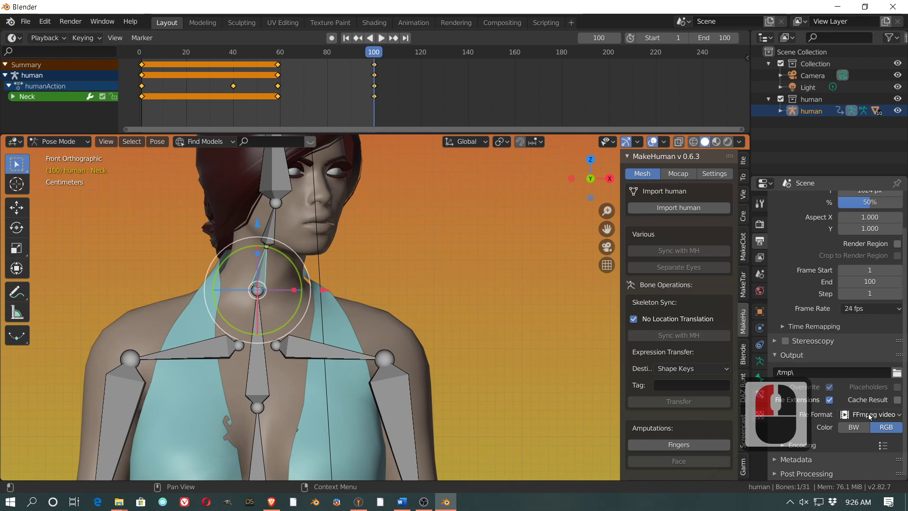
Expand the Film section of the Cycles render settings and enable Transparent.
{"action": "scroll", "coordinate": [878, 418], "scroll_direction": "down", "scroll_amount": 2}
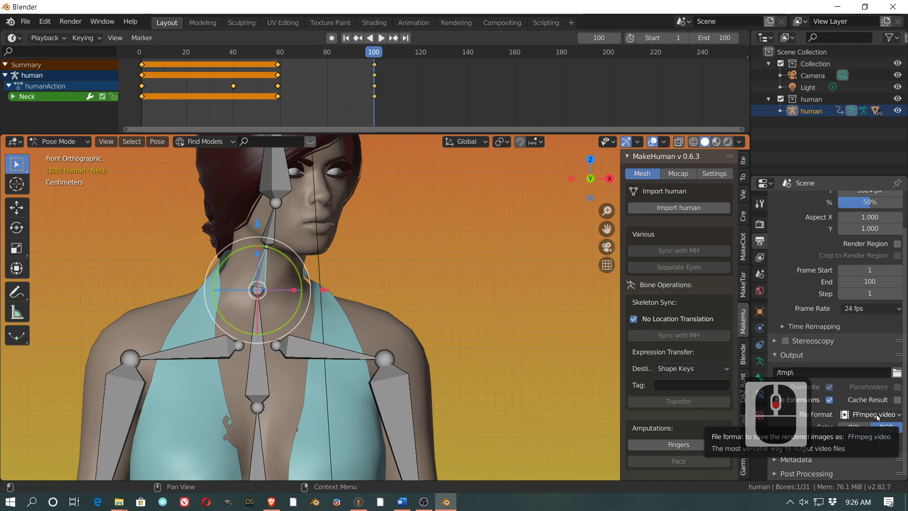
{"action": "scroll", "coordinate": [870, 415], "scroll_direction": "down", "scroll_amount": 6}
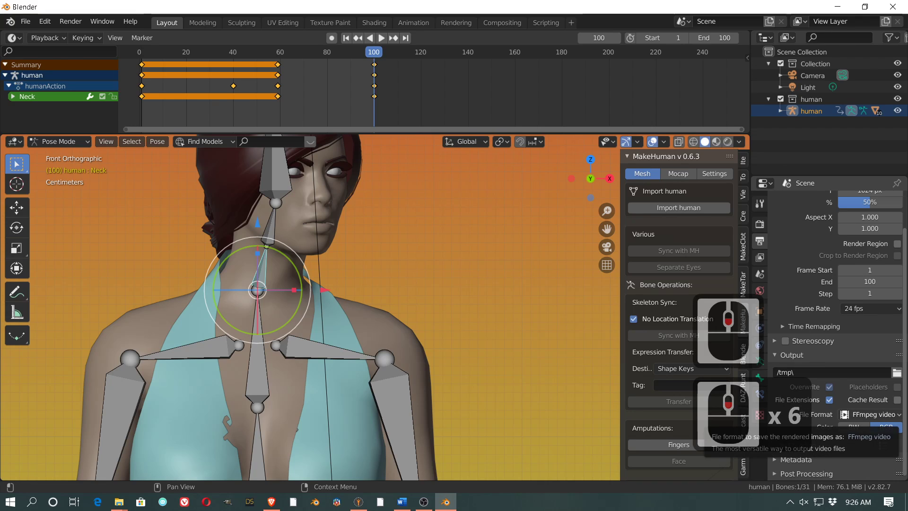
{"action": "scroll", "coordinate": [870, 414], "scroll_direction": "down", "scroll_amount": 2}
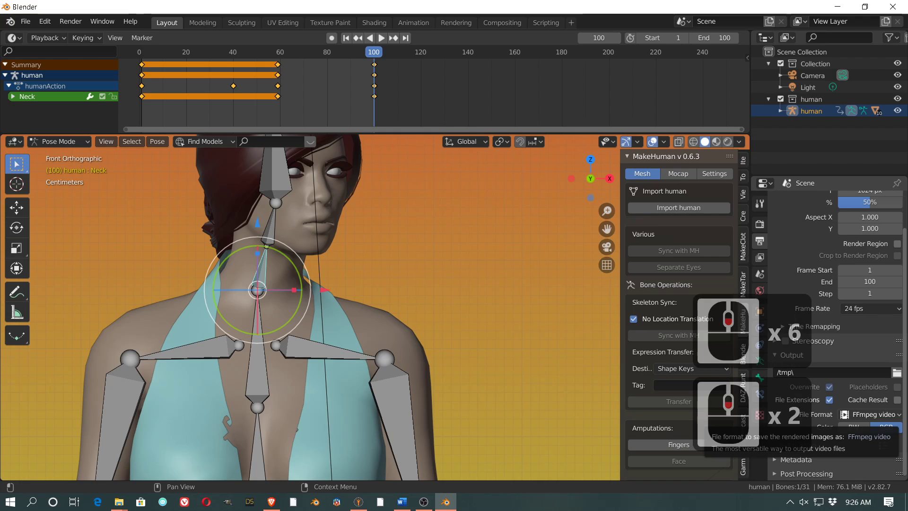
{"action": "scroll", "coordinate": [870, 414], "scroll_direction": "down", "scroll_amount": 1}
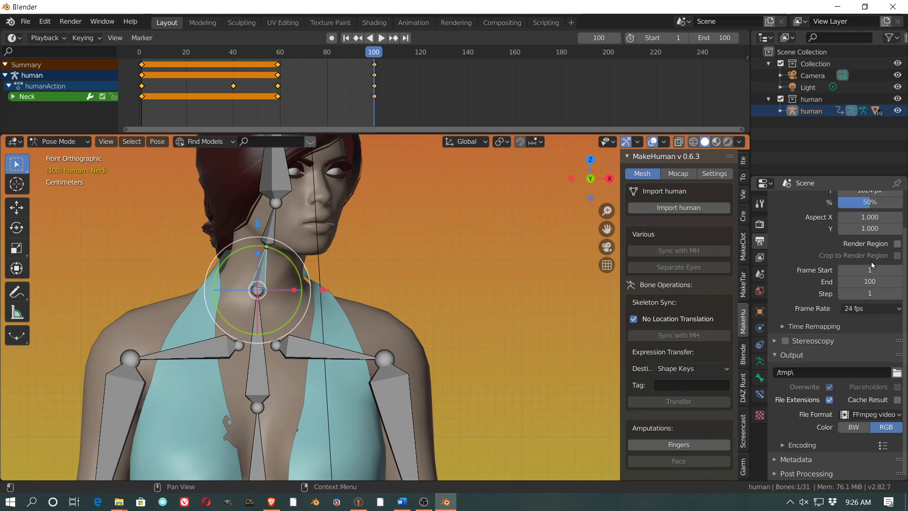
{"action": "left_click", "coordinate": [760, 223]}
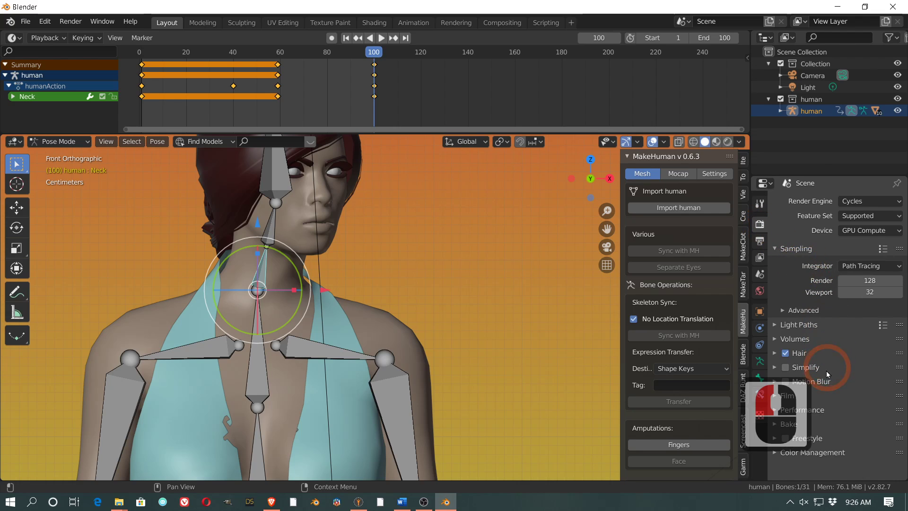
{"action": "left_click", "coordinate": [773, 395]}
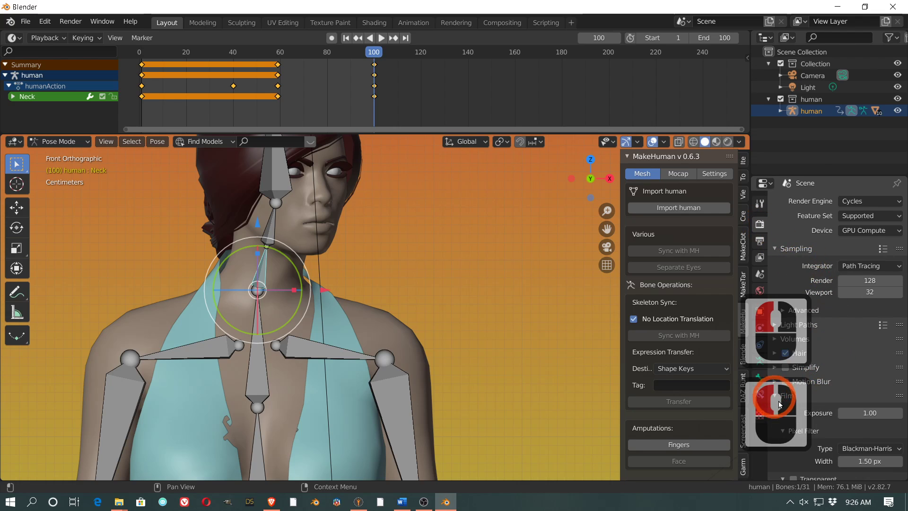
{"action": "scroll", "coordinate": [813, 456], "scroll_direction": "down", "scroll_amount": 1}
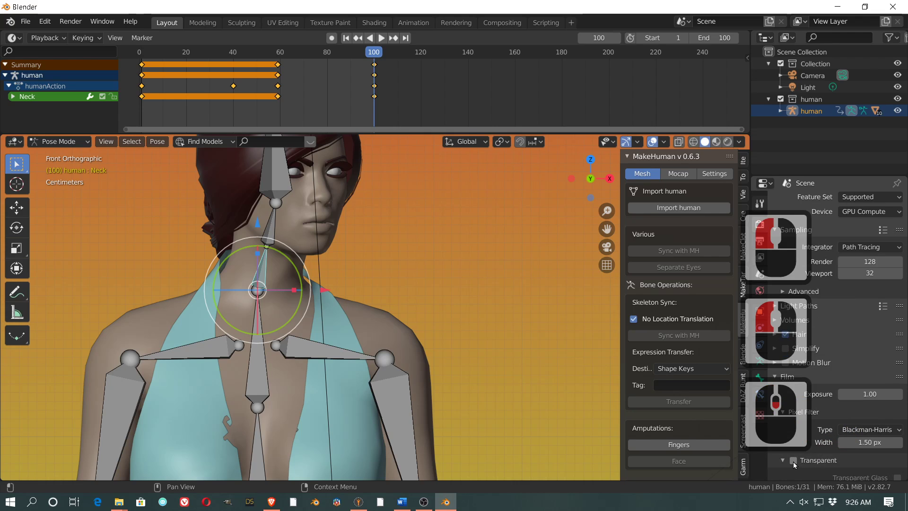
{"action": "left_click", "coordinate": [806, 462]}
{"action": "scroll", "coordinate": [805, 463], "scroll_direction": "down", "scroll_amount": 7}
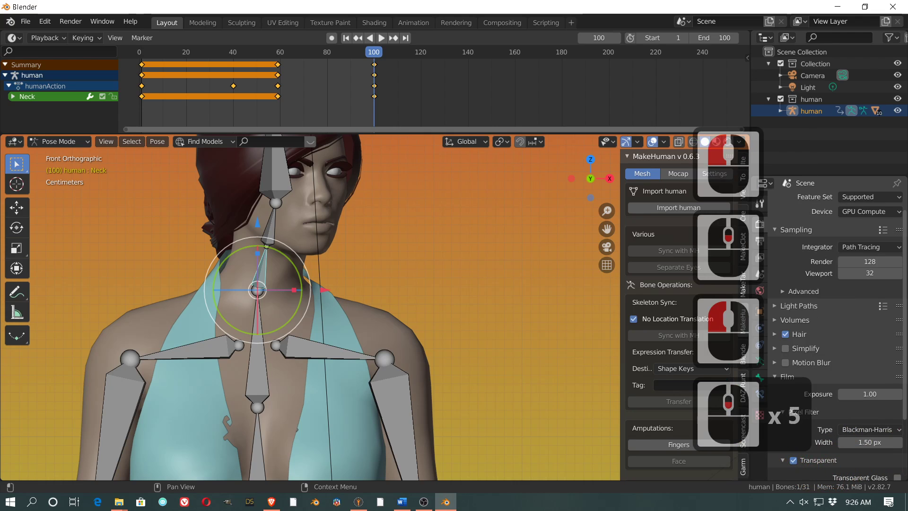
Try to render the animation with the current output path.
{"action": "left_click", "coordinate": [364, 8]}
{"action": "left_click", "coordinate": [62, 25]}
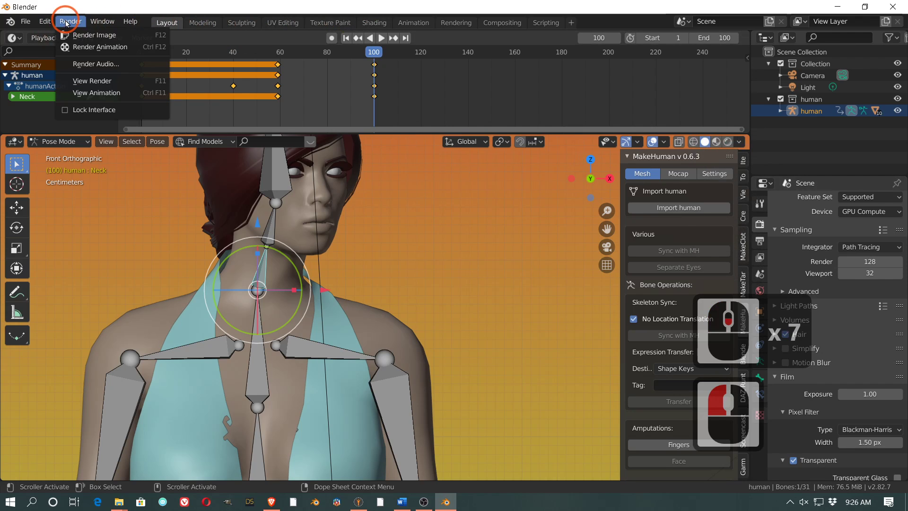
{"action": "left_click", "coordinate": [112, 46]}
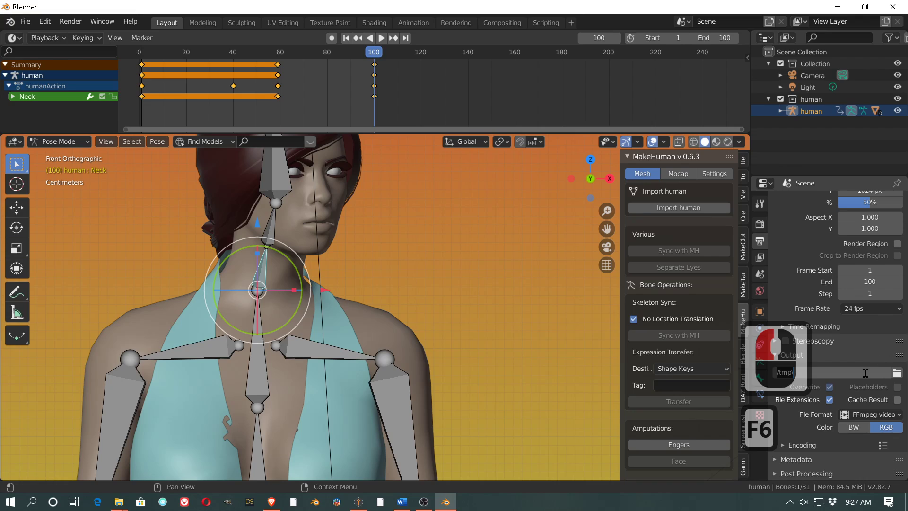
Set the render output path to /tmp\movie1 and render the animation, closing the video player and render window when finished.
{"action": "left_click", "coordinate": [866, 373]}
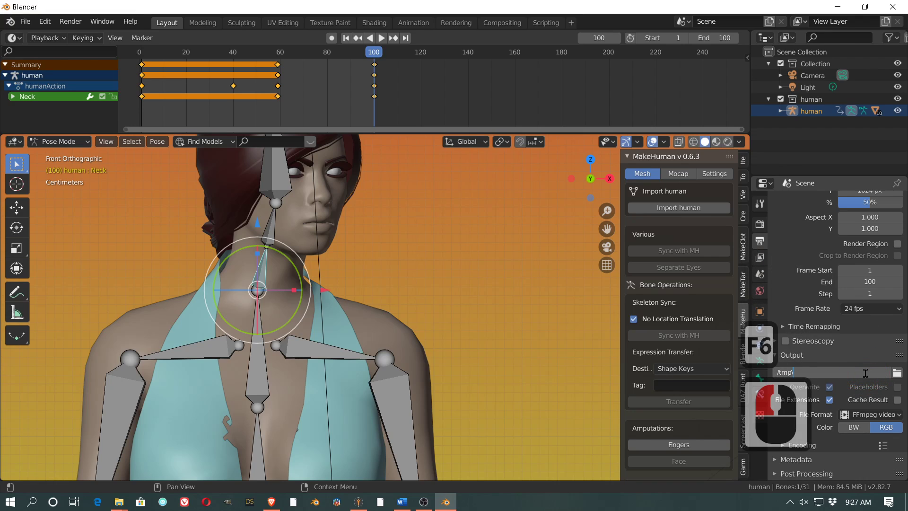
{"action": "type", "text": "movie1"}
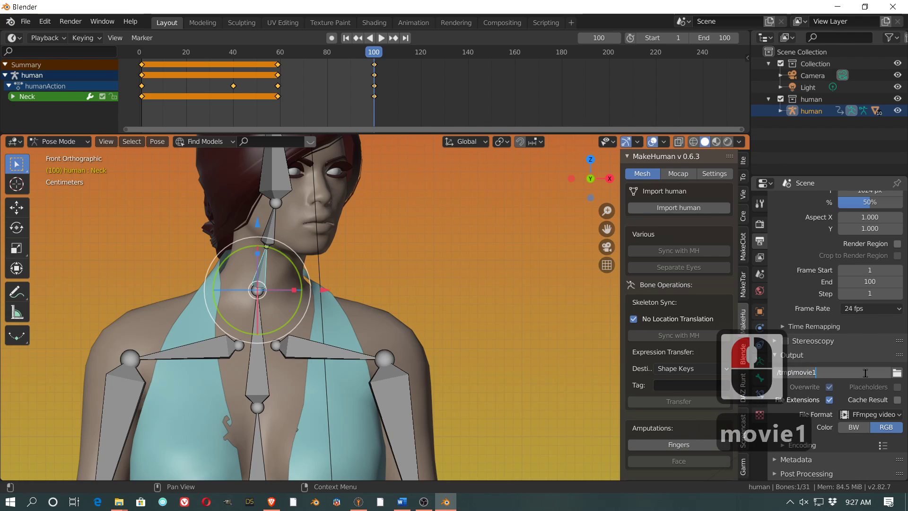
{"action": "left_click", "coordinate": [72, 20]}
{"action": "left_click", "coordinate": [72, 20]}
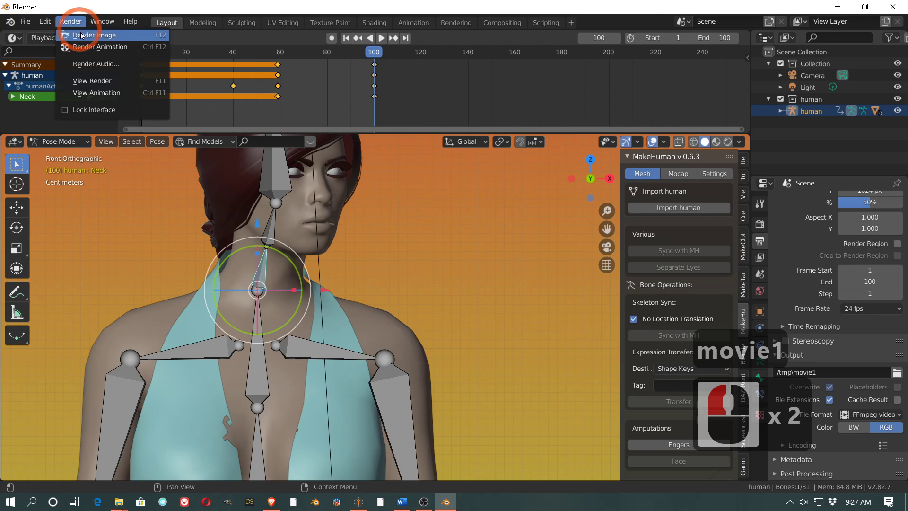
{"action": "left_click", "coordinate": [85, 46]}
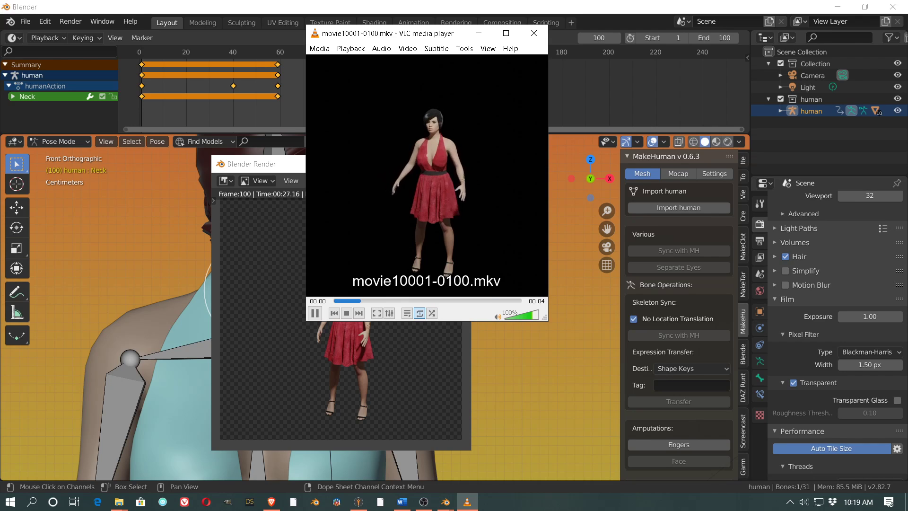
{"action": "left_click", "coordinate": [543, 36]}
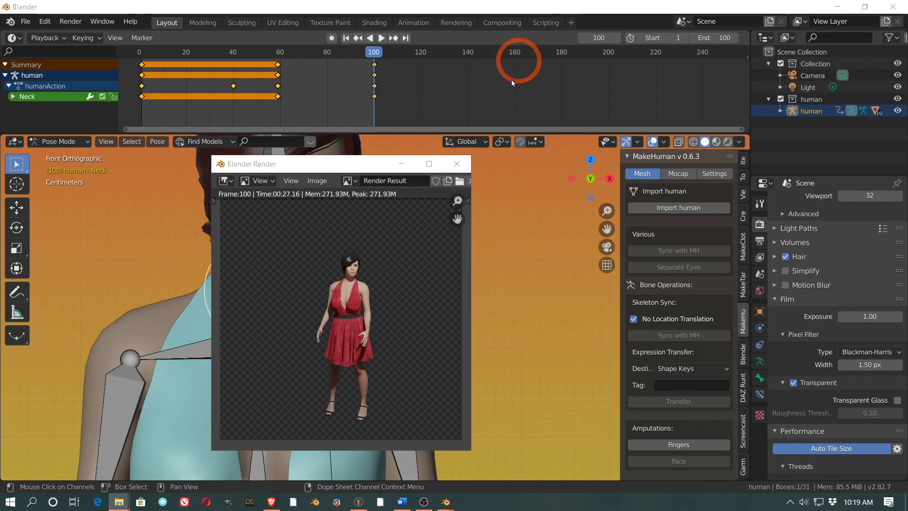
{"action": "left_click", "coordinate": [457, 164]}
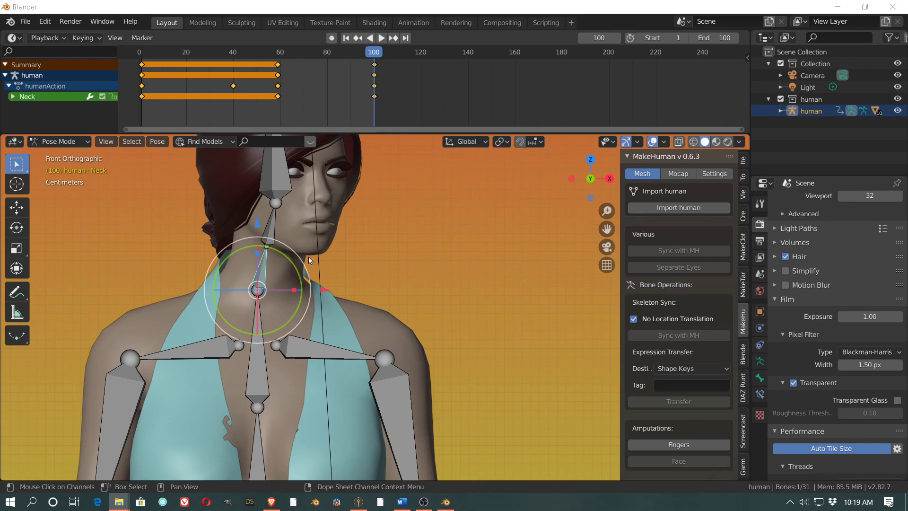
Leave Pose Mode for Object Mode and open the halter dress mesh in Edit Mode.
{"action": "left_click", "coordinate": [59, 142]}
{"action": "left_click", "coordinate": [61, 153]}
{"action": "left_click", "coordinate": [214, 441]}
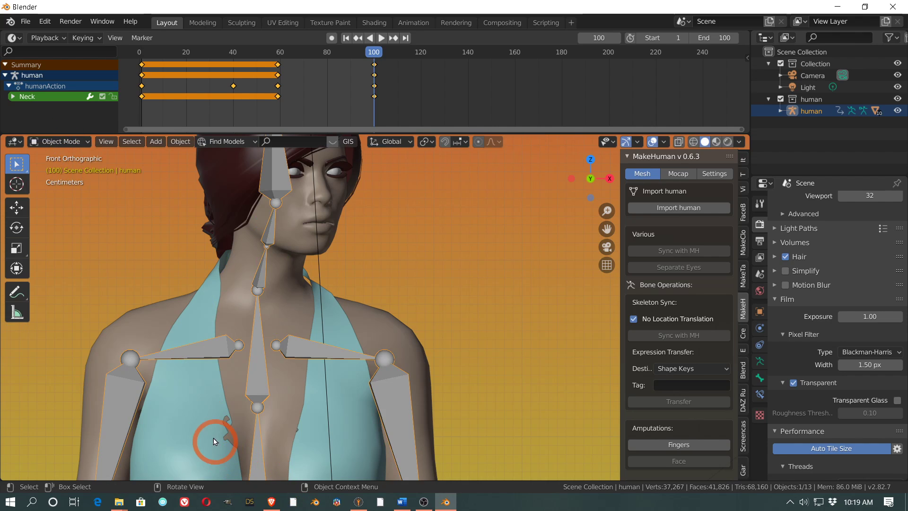
{"action": "left_click", "coordinate": [210, 437]}
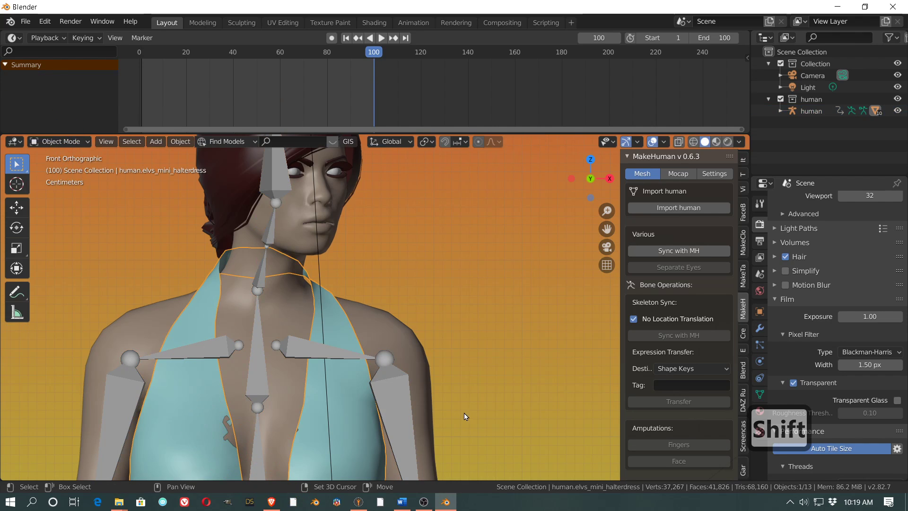
{"action": "middle_click_drag", "start_coordinate": [465, 416], "coordinate": [527, 344], "text": "shift"}
{"action": "key", "text": "Tab"}
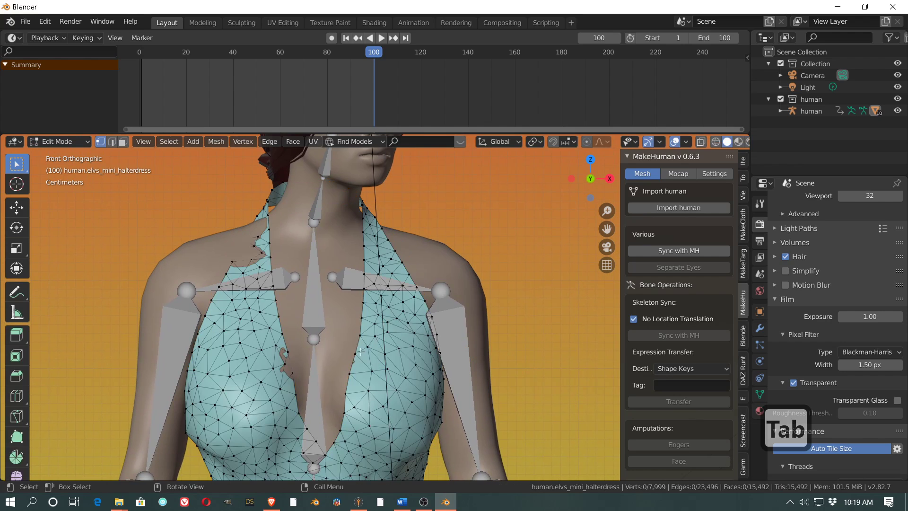
Move the vertex at the ragged inner edge of the dress outward from the body with proportional editing, and return to Object Mode.
{"action": "left_click", "coordinate": [284, 364]}
{"action": "middle_click_drag", "start_coordinate": [392, 373], "coordinate": [291, 355]}
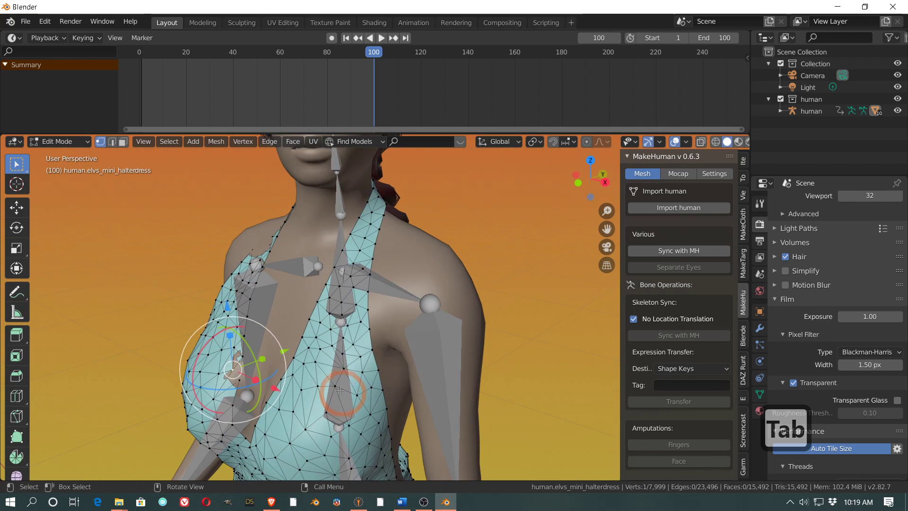
{"action": "key", "text": "o"}
{"action": "left_click", "coordinate": [284, 352]}
{"action": "left_click_drag", "start_coordinate": [284, 351], "coordinate": [287, 361]}
{"action": "scroll", "coordinate": [291, 363], "scroll_direction": "up", "scroll_amount": 17}
{"action": "scroll", "coordinate": [288, 357], "scroll_direction": "up", "scroll_amount": 11}
{"action": "scroll", "coordinate": [289, 356], "scroll_direction": "up", "scroll_amount": 6}
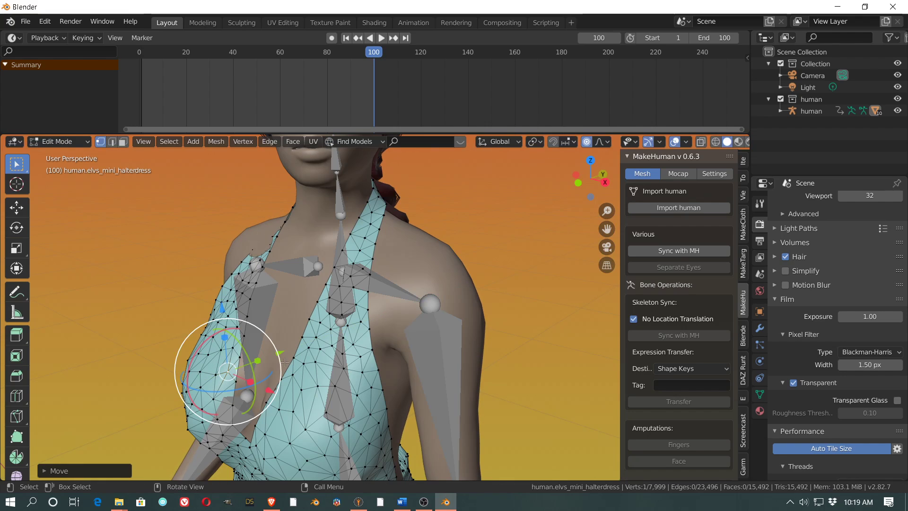
{"action": "key", "text": "Tab"}
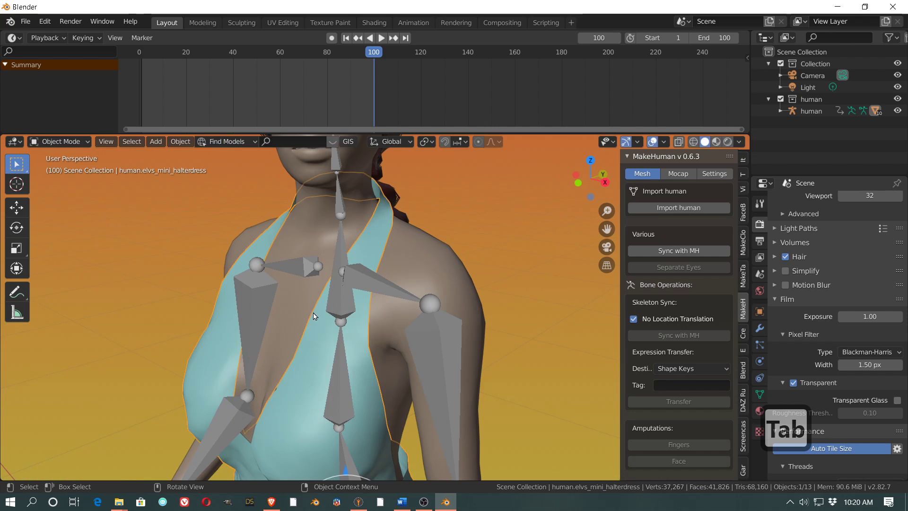
Frame the figure's head and upper body from the front, align the camera to that view, and fit the camera frame.
{"action": "middle_click_drag", "start_coordinate": [364, 322], "coordinate": [518, 336]}
{"action": "middle_click_drag", "start_coordinate": [343, 239], "coordinate": [287, 236]}
{"action": "scroll", "coordinate": [350, 283], "scroll_direction": "down", "scroll_amount": 6}
{"action": "middle_click_drag", "start_coordinate": [401, 358], "coordinate": [352, 319]}
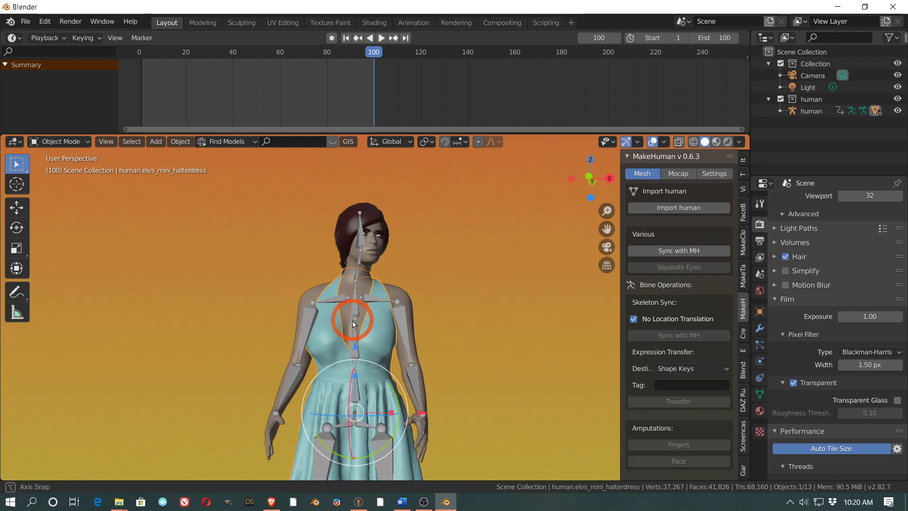
{"action": "middle_click_drag", "start_coordinate": [418, 396], "coordinate": [416, 327], "text": "shift"}
{"action": "scroll", "coordinate": [416, 327], "scroll_direction": "up", "scroll_amount": 2}
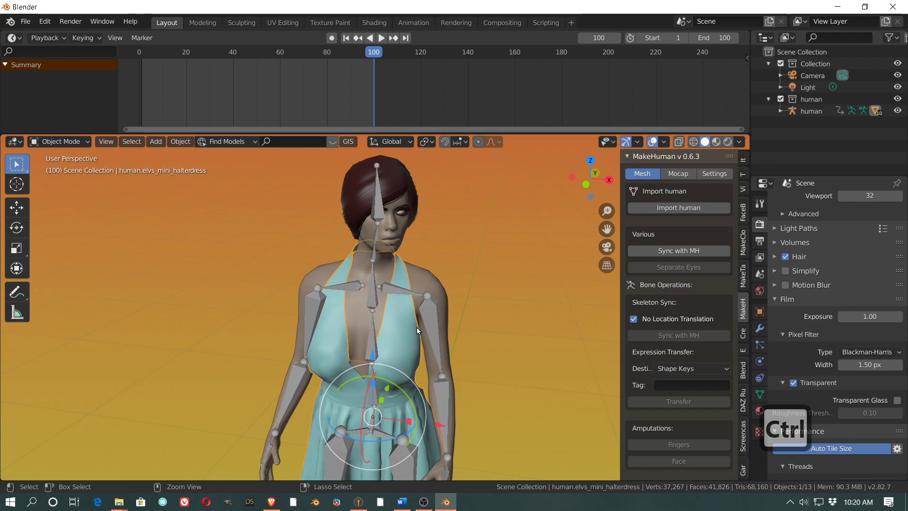
{"action": "key", "text": "ctrl+alt+KP_0"}
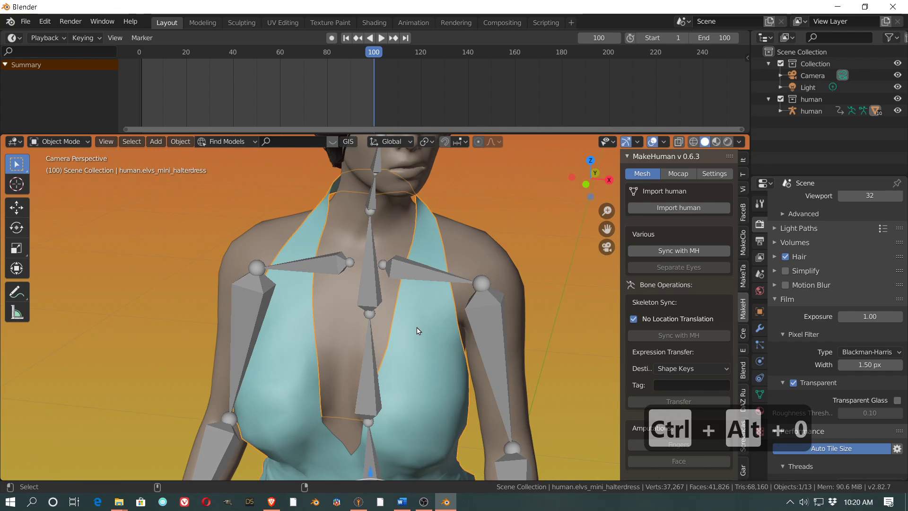
{"action": "key", "text": "Home"}
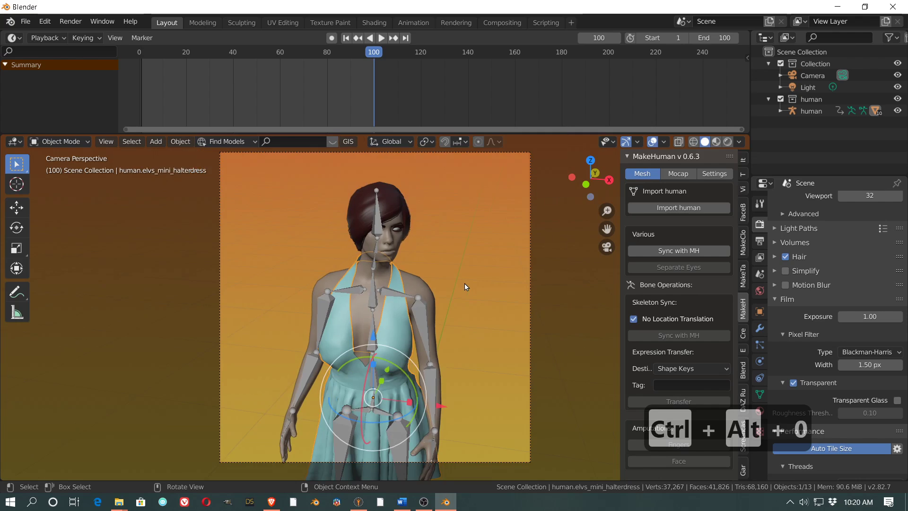
Move the camera along its local Z axis in close to the figure's chest, and render a test image of the current frame.
{"action": "left_click", "coordinate": [529, 284]}
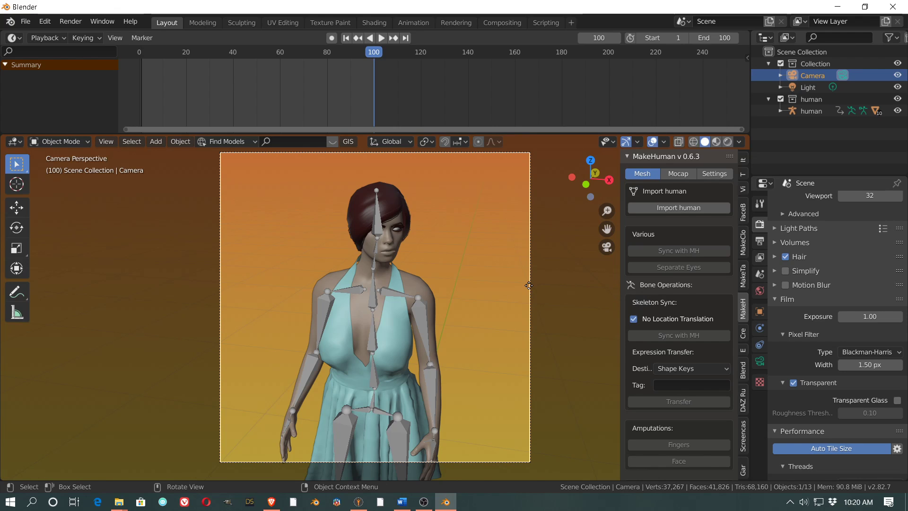
{"action": "key", "text": "g"}
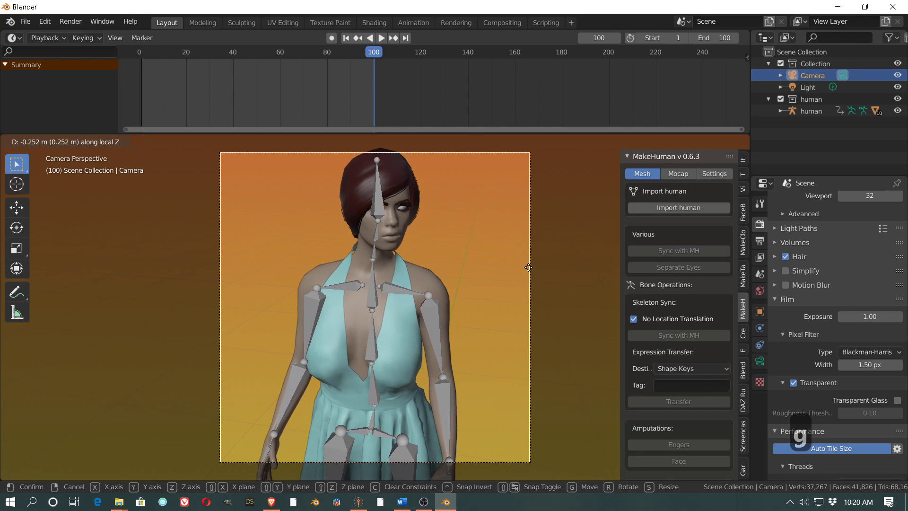
{"action": "left_click", "coordinate": [524, 254]}
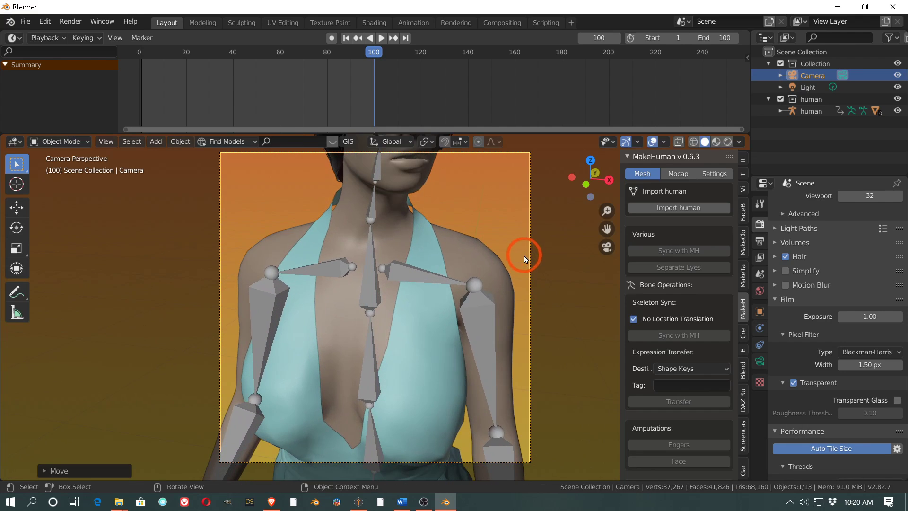
{"action": "scroll", "coordinate": [503, 281], "scroll_direction": "down", "scroll_amount": 1}
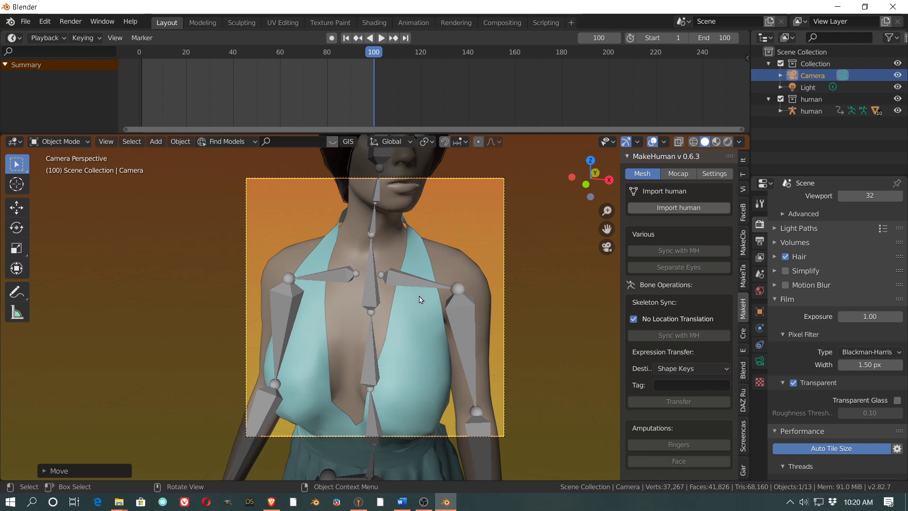
{"action": "key", "text": "F12"}
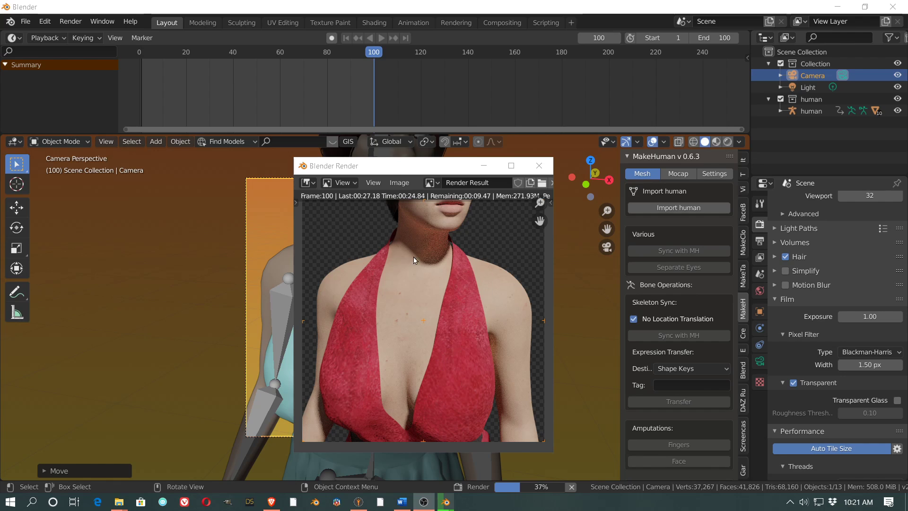
{"action": "left_click", "coordinate": [539, 166]}
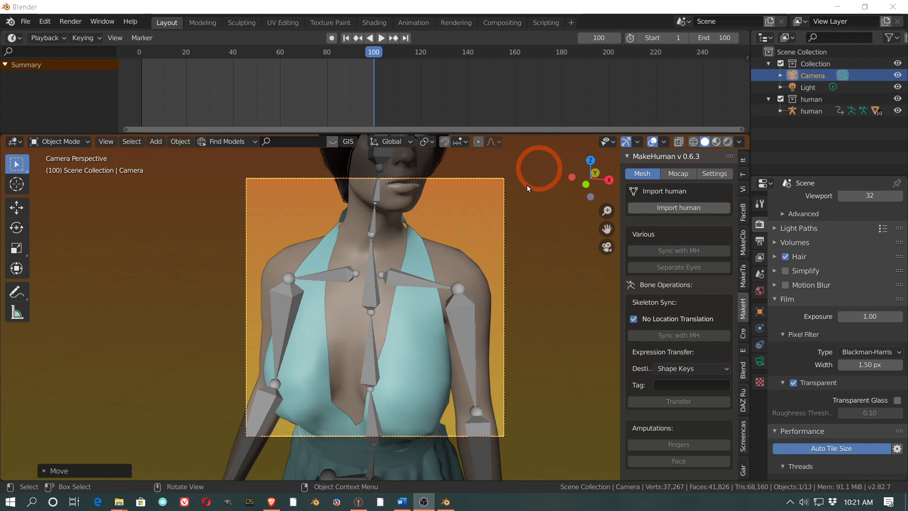
Examine the halter dress mesh along its neckline in Edit Mode, and return to Object Mode.
{"action": "left_click", "coordinate": [421, 258]}
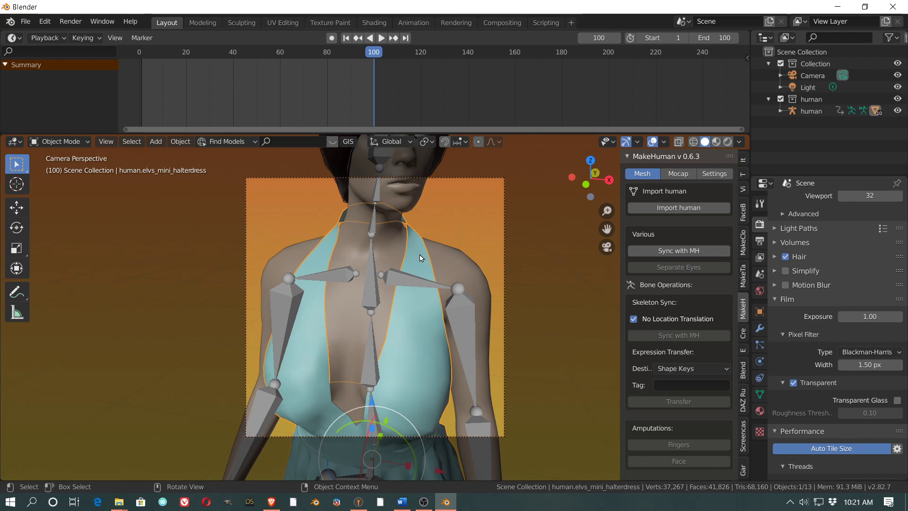
{"action": "key", "text": "Tab"}
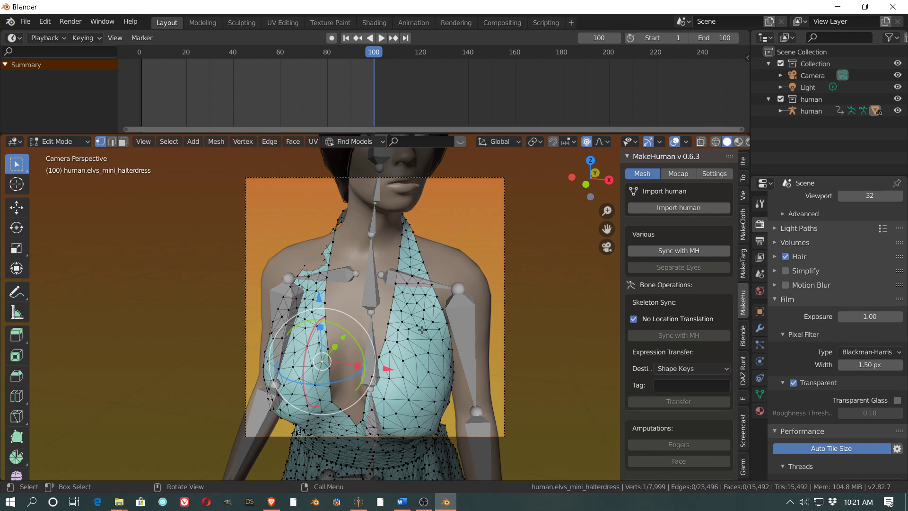
{"action": "key", "text": "Tab"}
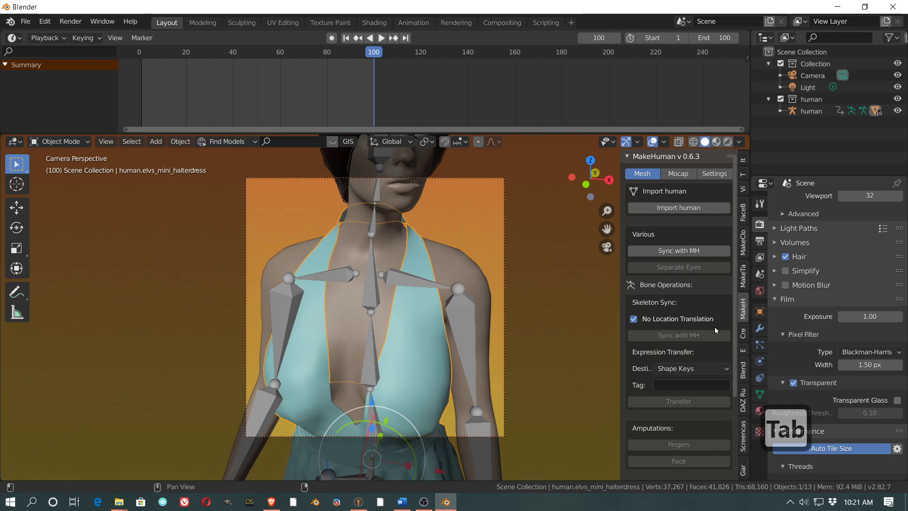
Set the halter dress's Subdivision modifier to viewport level 1, check the mesh in Edit Mode, and return to Object Mode.
{"action": "left_click", "coordinate": [760, 329]}
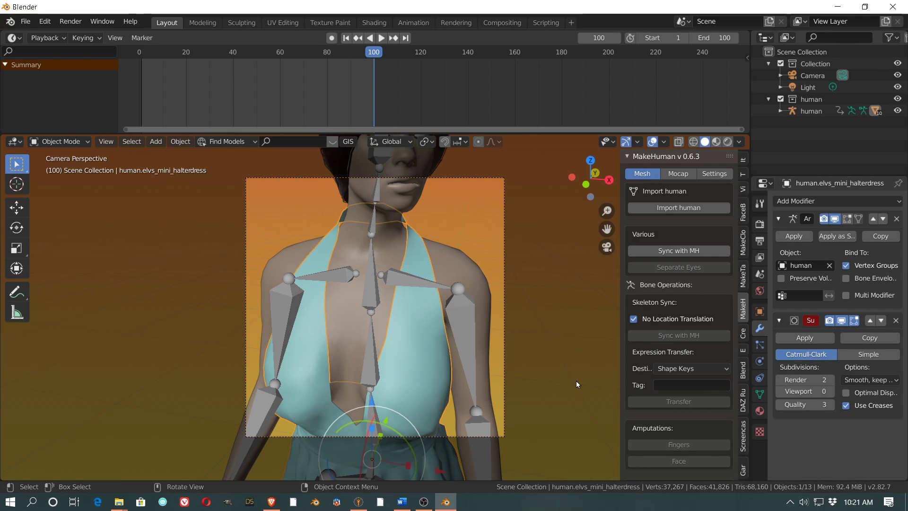
{"action": "left_click", "coordinate": [829, 393]}
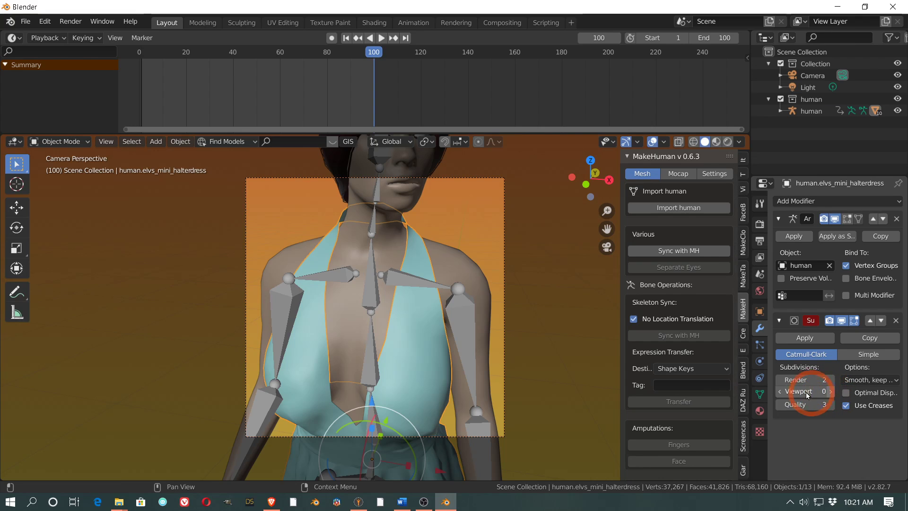
{"action": "left_click", "coordinate": [831, 391]}
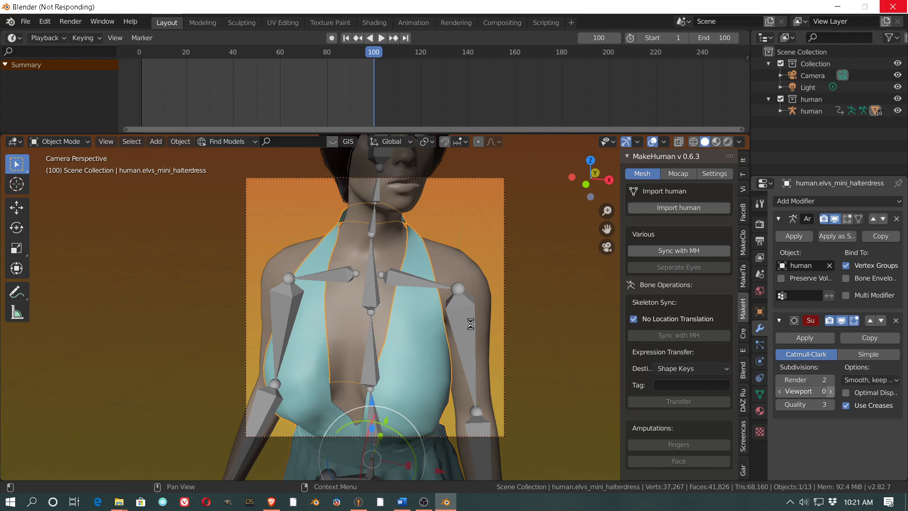
{"action": "key", "text": "Tab"}
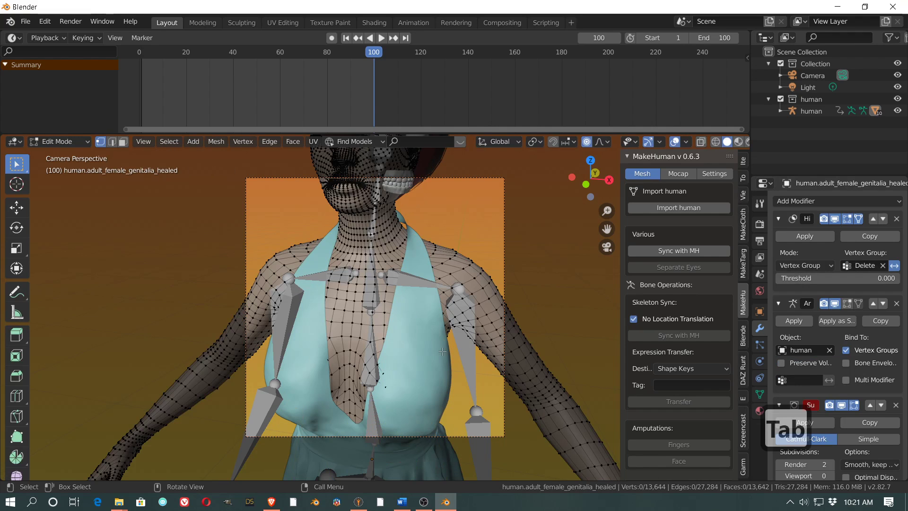
{"action": "key", "text": "Tab"}
{"action": "left_click", "coordinate": [422, 346]}
{"action": "key", "text": "Tab"}
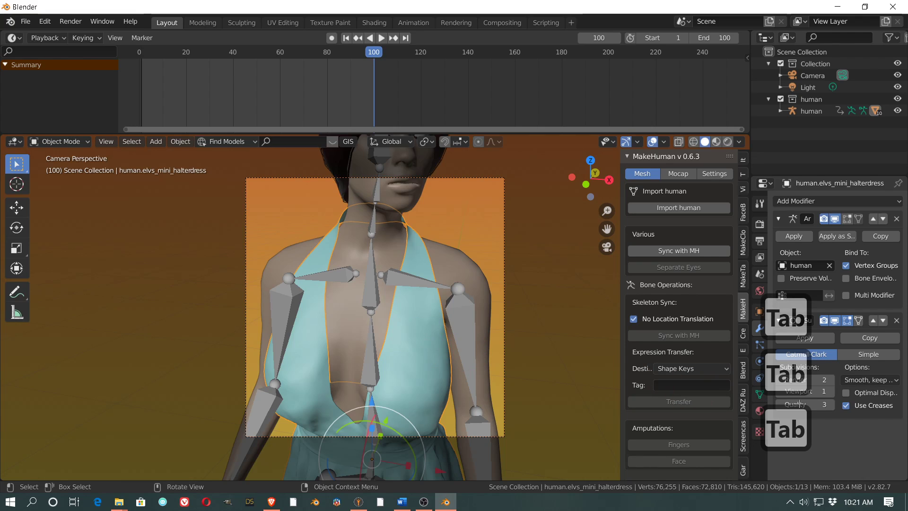
{"action": "left_click", "coordinate": [830, 392]}
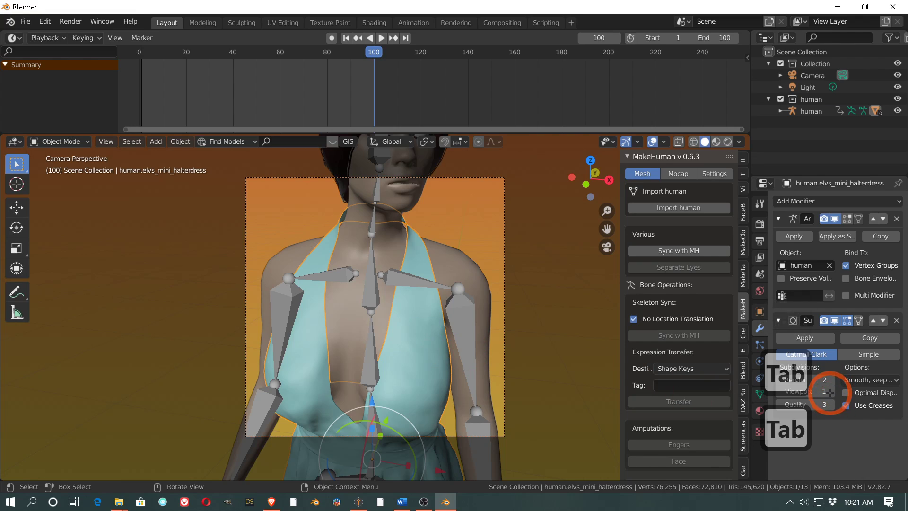
{"action": "left_click", "coordinate": [484, 329]}
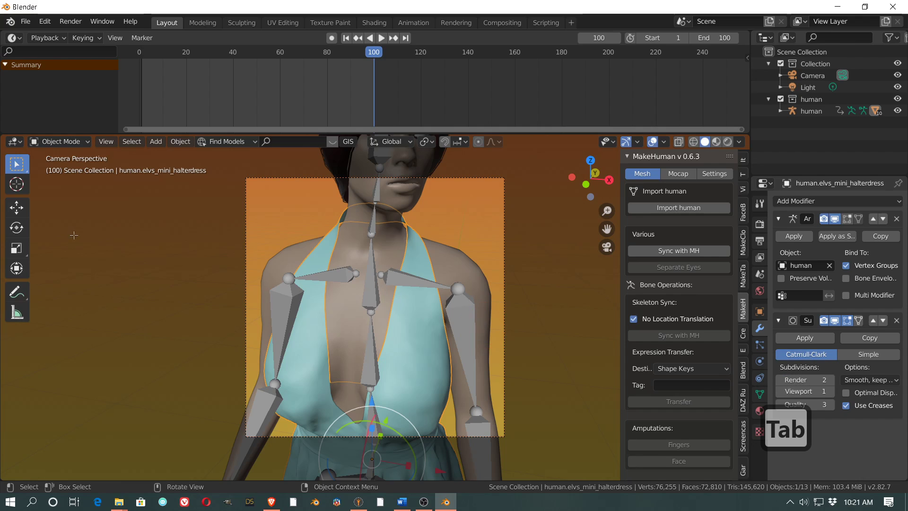